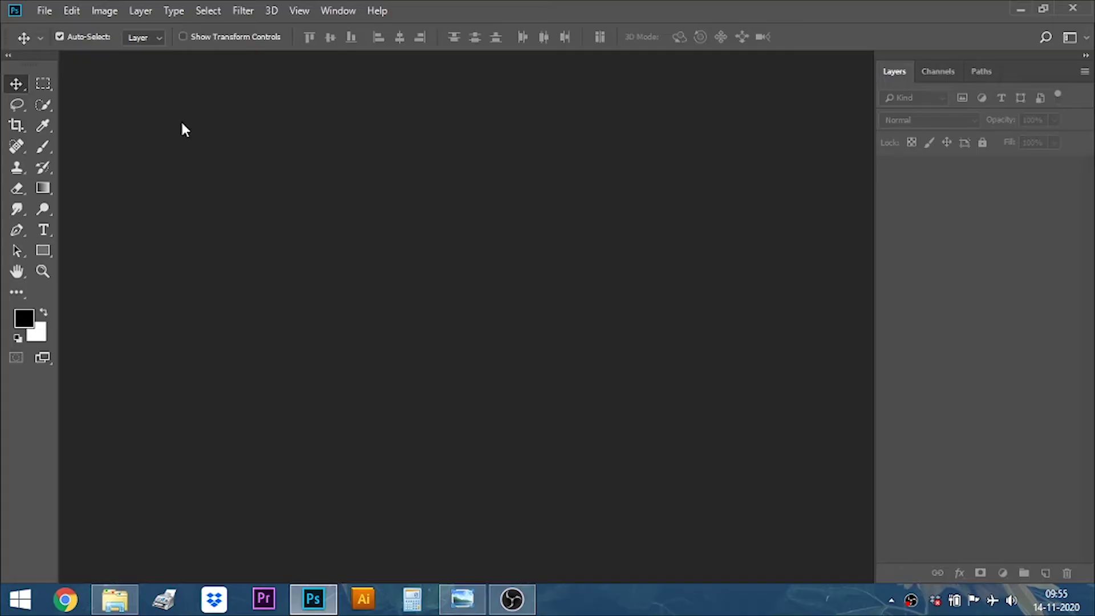
Start a new document from the File menu with the 1080 × 1080 px, 300 ppi preset.
click(44, 11)
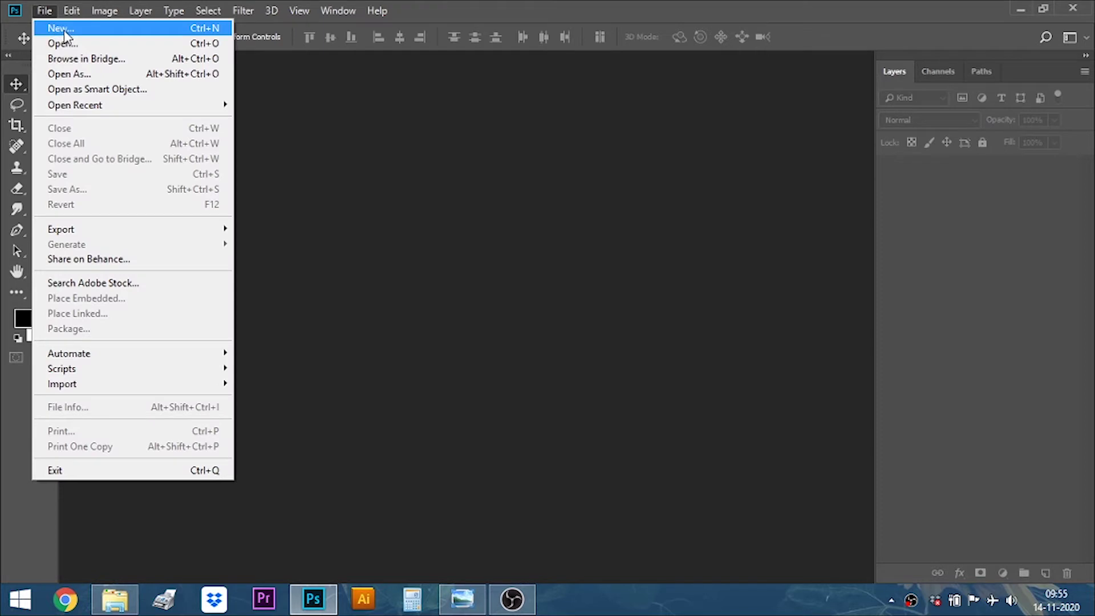
click(65, 29)
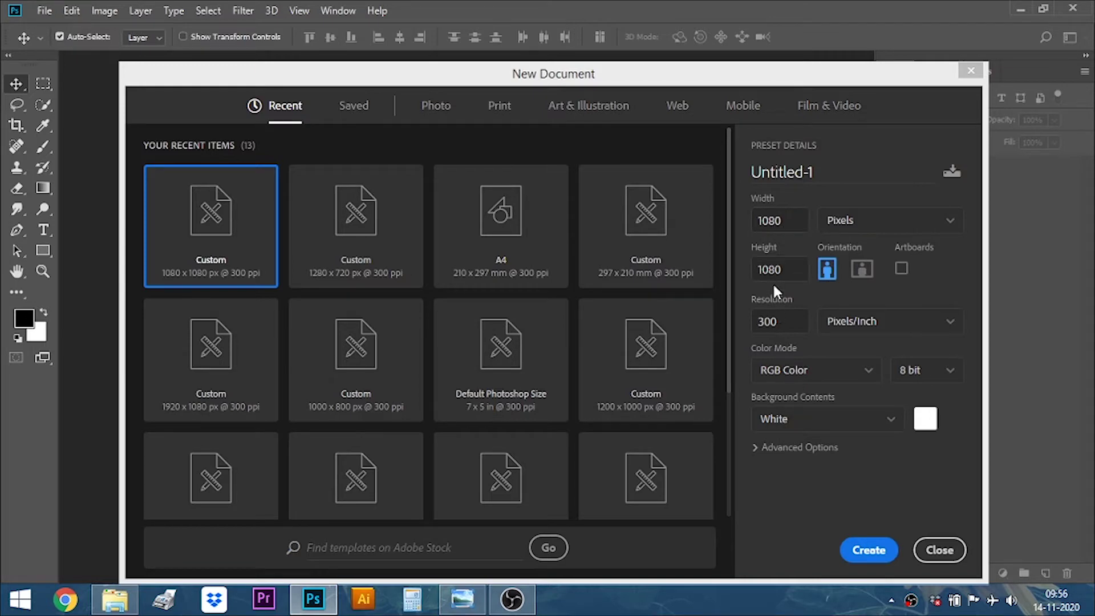
Create the blank 1080 × 1080 Untitled-1 canvas and set the Pen tool to Shape mode.
click(869, 548)
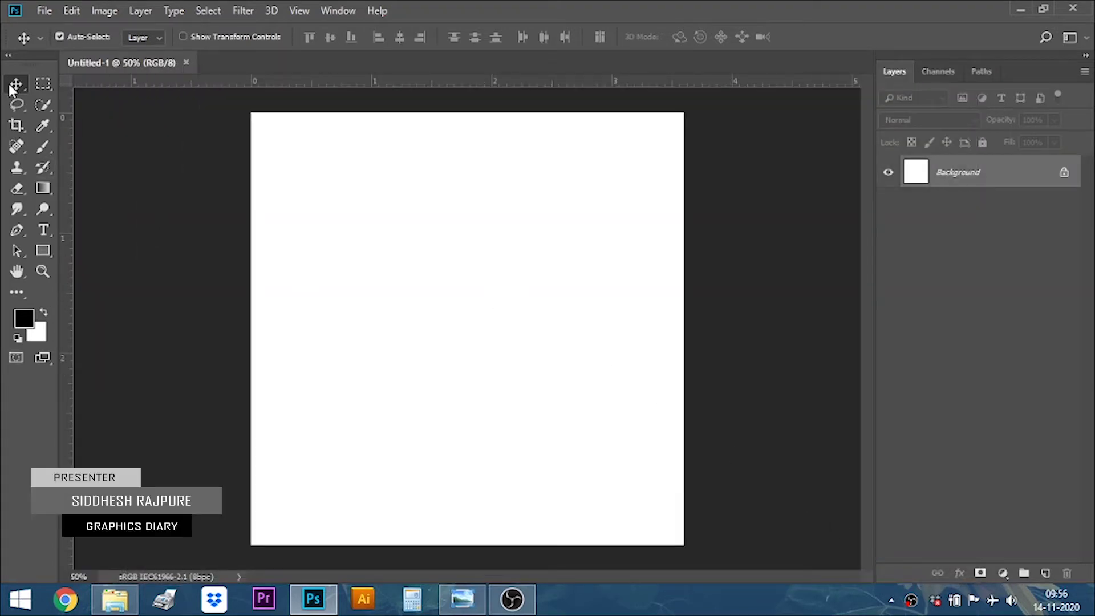
click(17, 230)
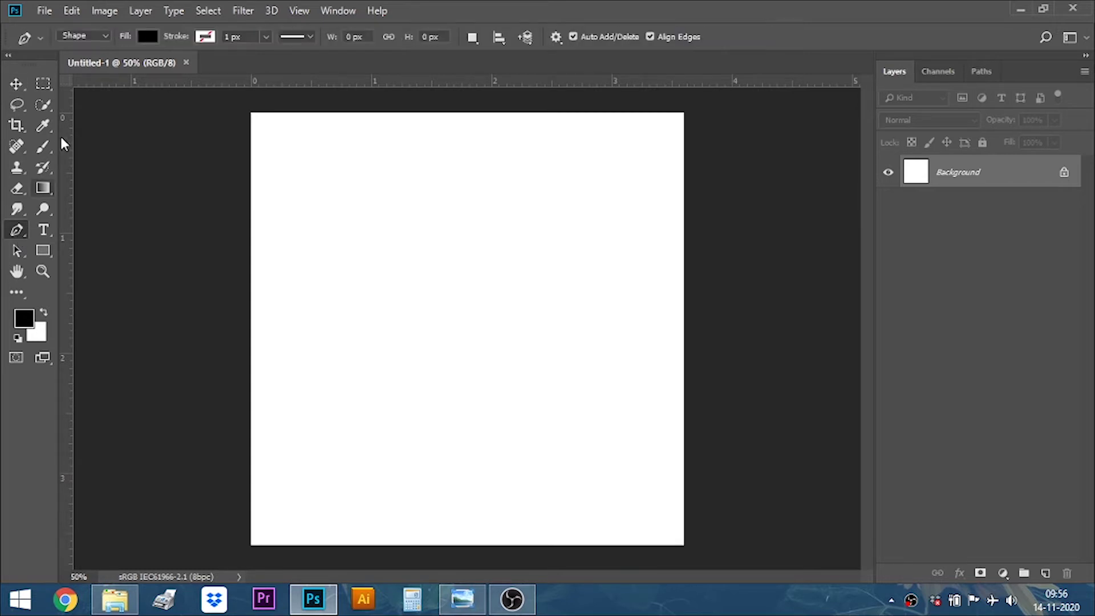
click(103, 39)
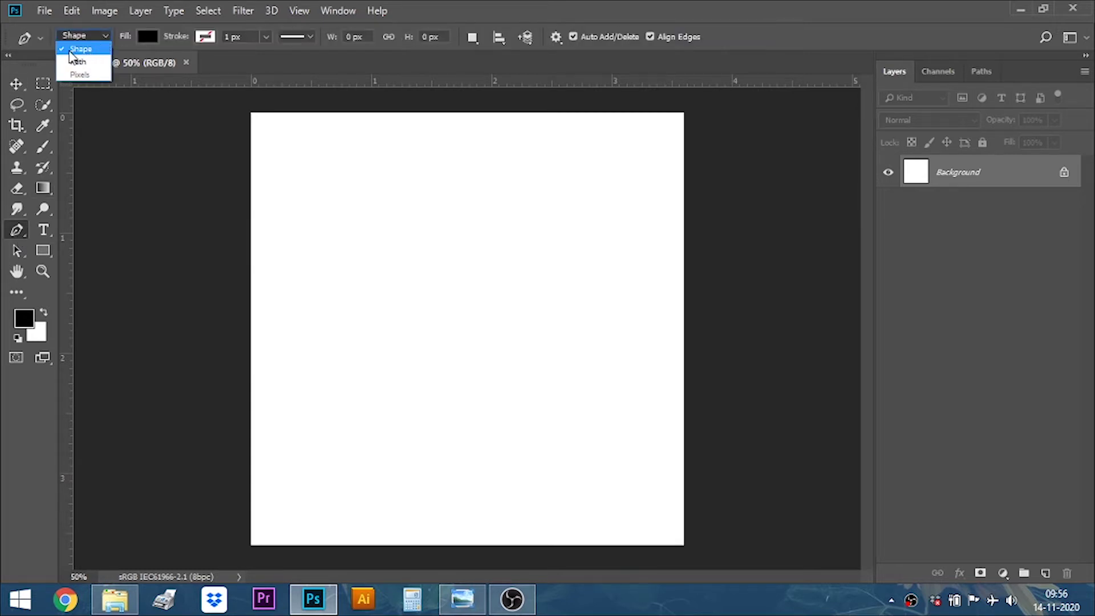
click(69, 50)
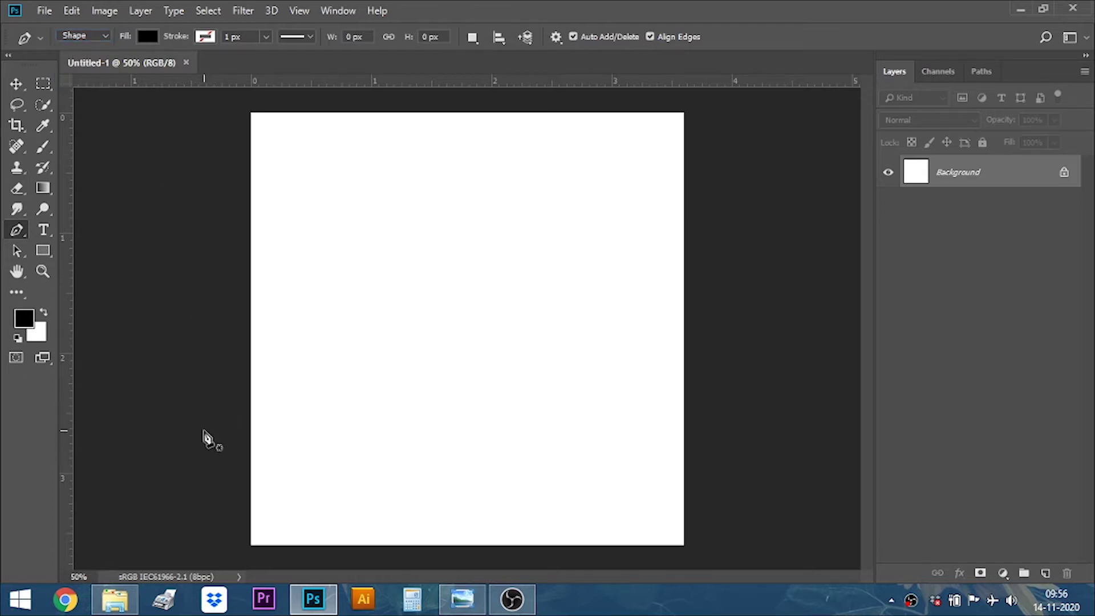
Pen the black Shape 1 wave with a curved, hump-topped edge, closed along the canvas bottom.
click(209, 440)
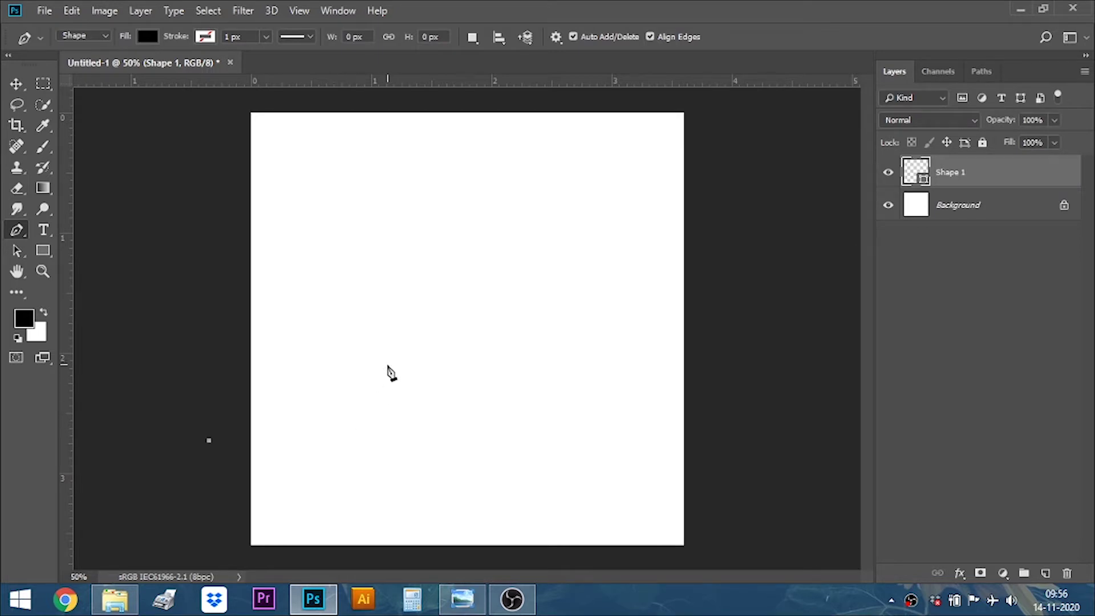
drag(388, 368, 465, 280)
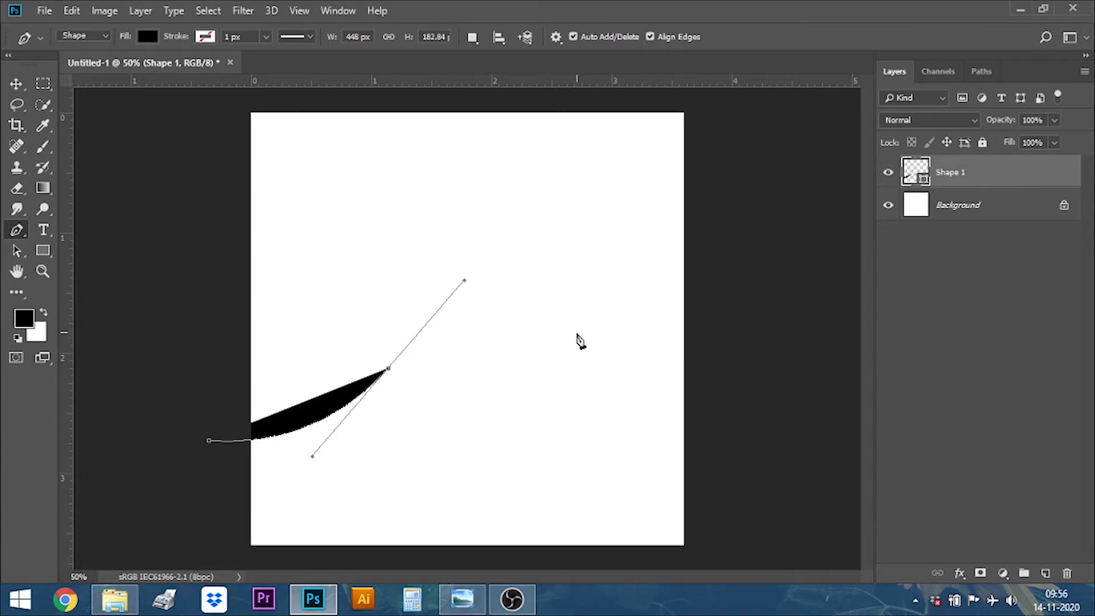
drag(576, 334, 608, 350)
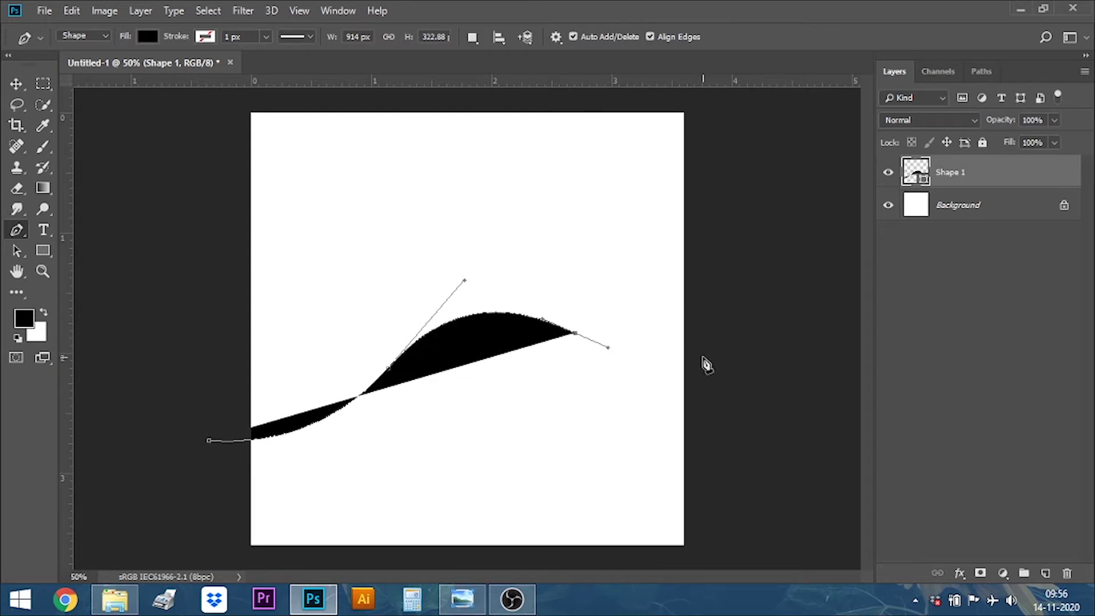
drag(704, 358, 730, 360)
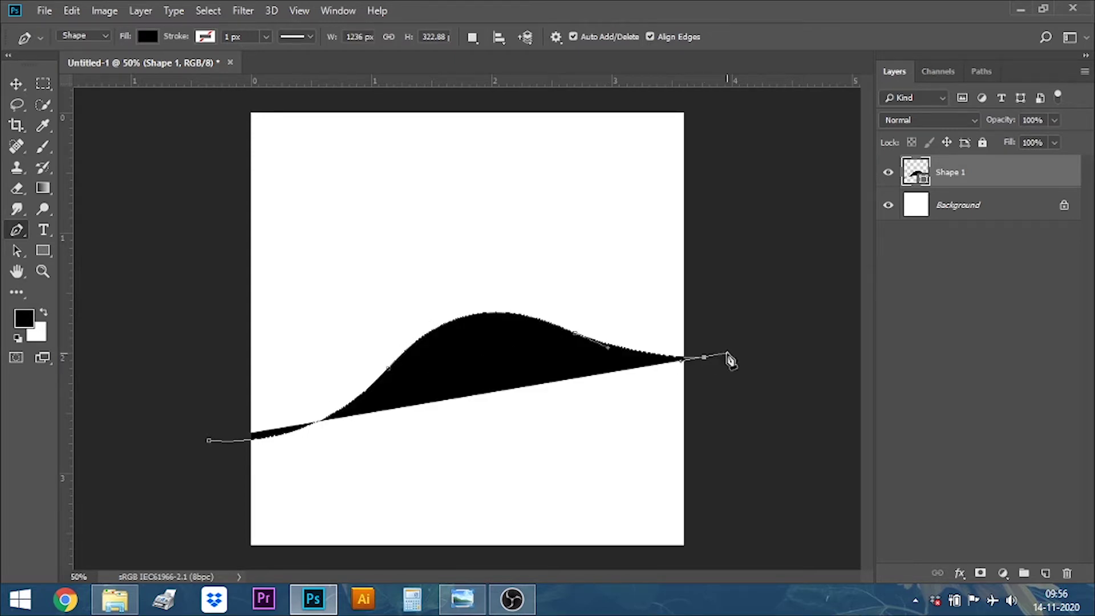
click(705, 359)
scroll(722, 485, down, 2)
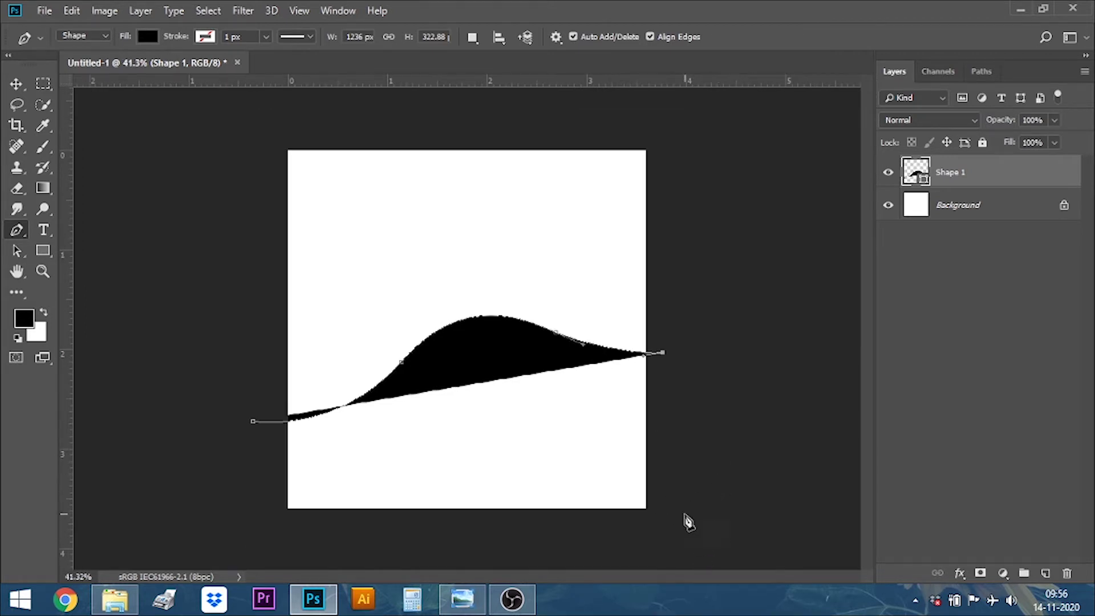
click(665, 540)
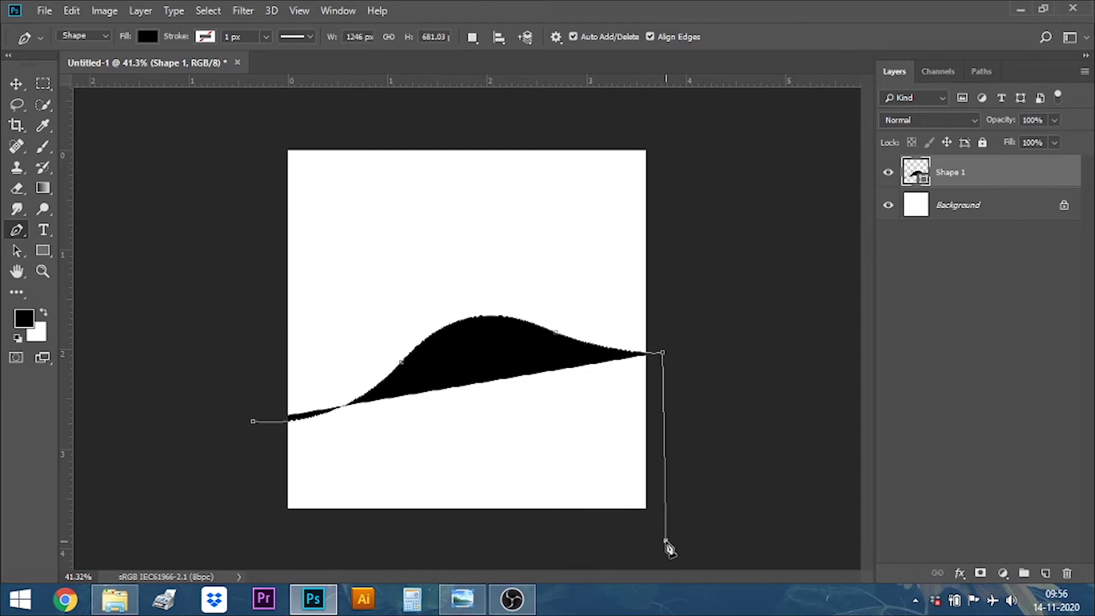
click(261, 544)
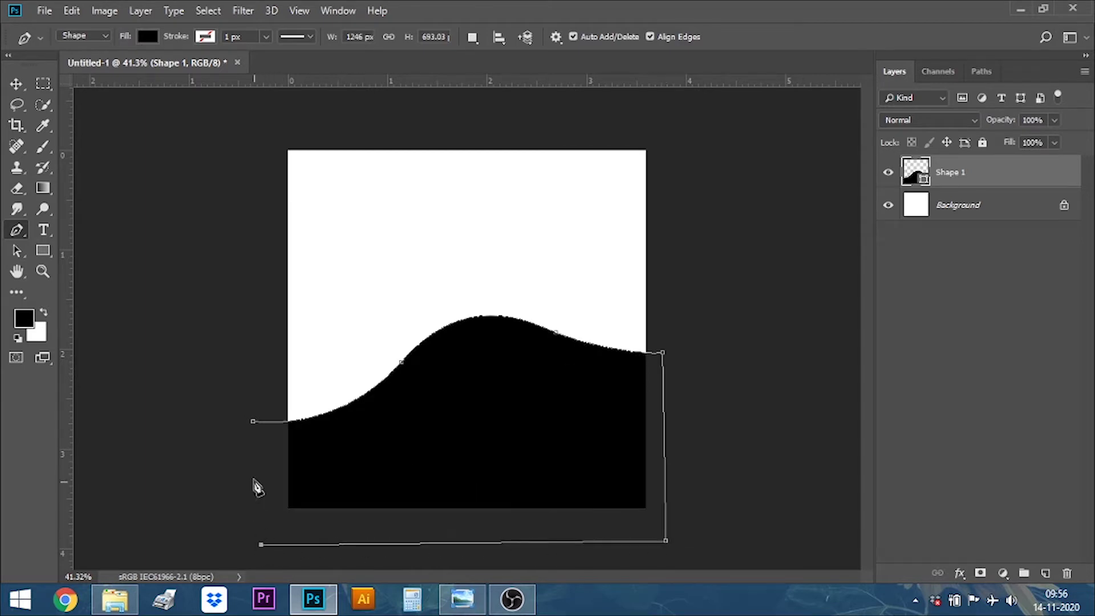
click(254, 423)
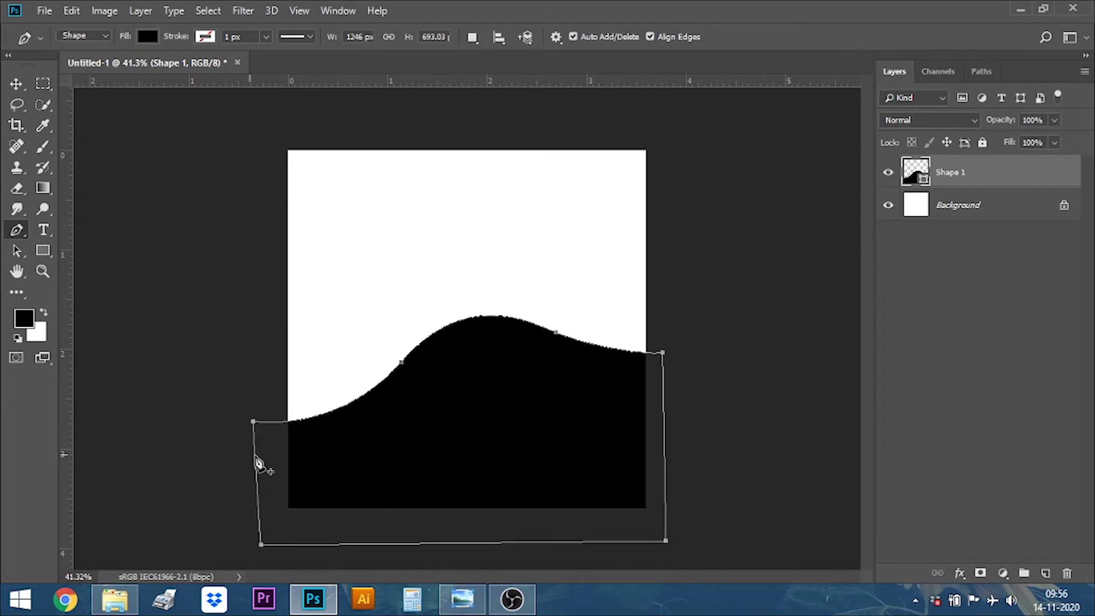
click(15, 87)
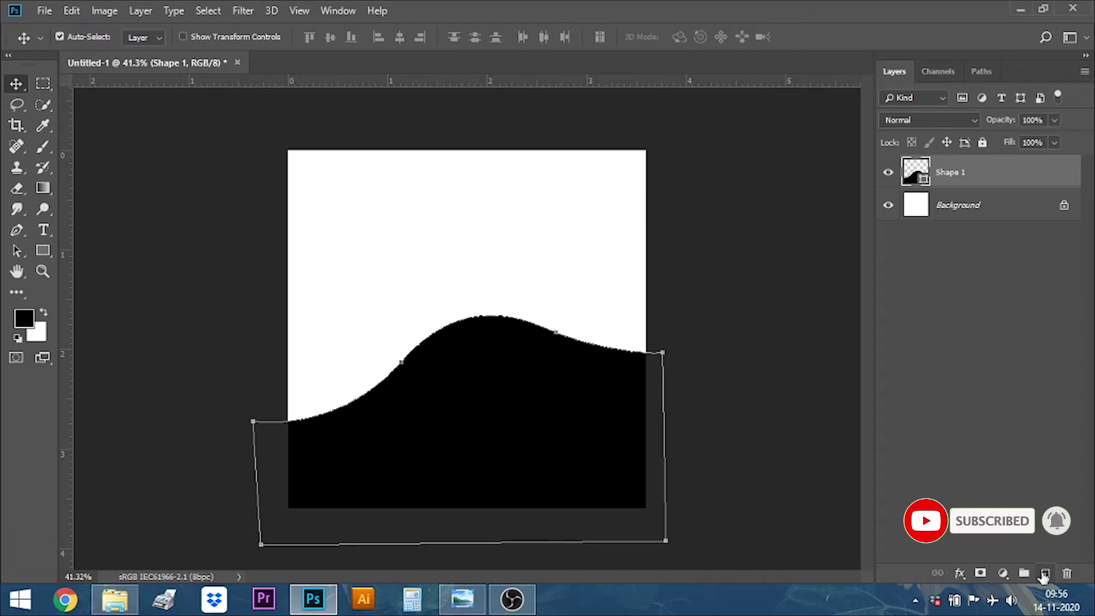
Add empty Layer 1 and recolour the Shape 1 wave fill to #1b1b1b.
click(1044, 573)
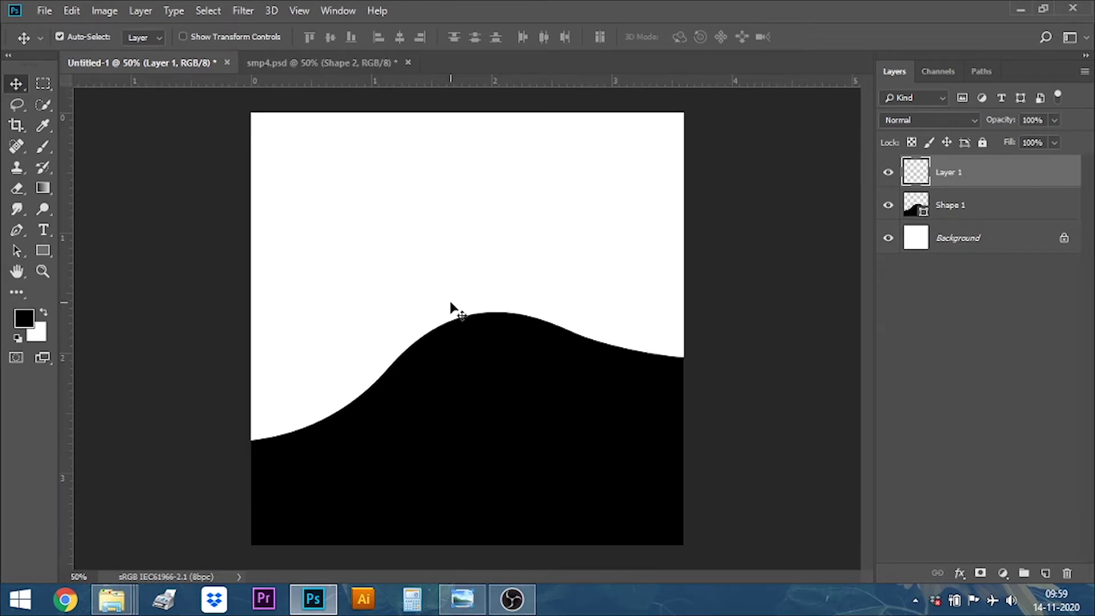
click(944, 204)
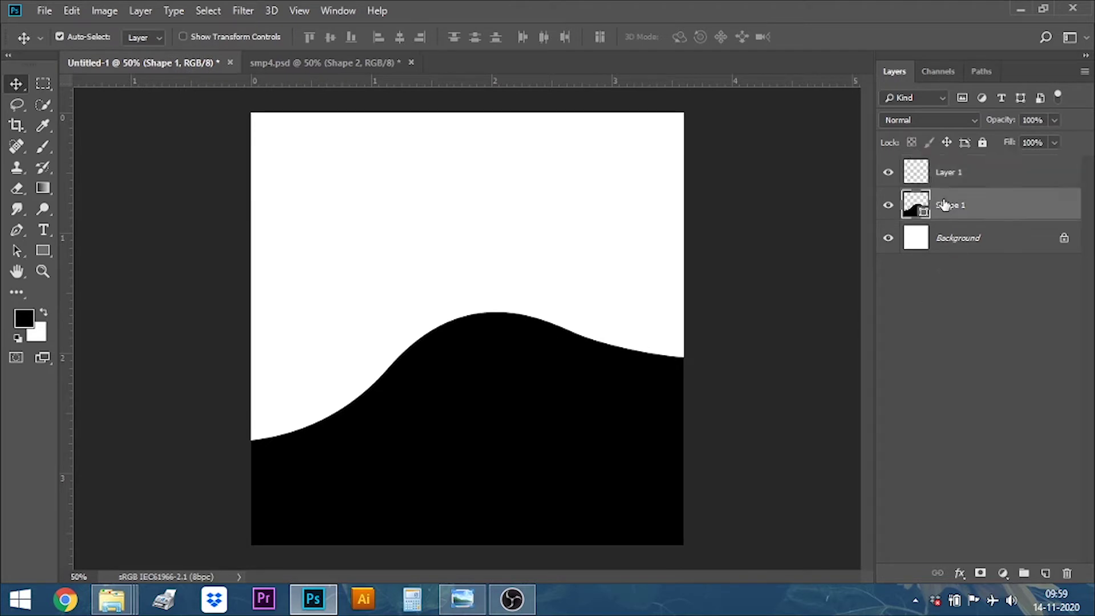
double_click(923, 215)
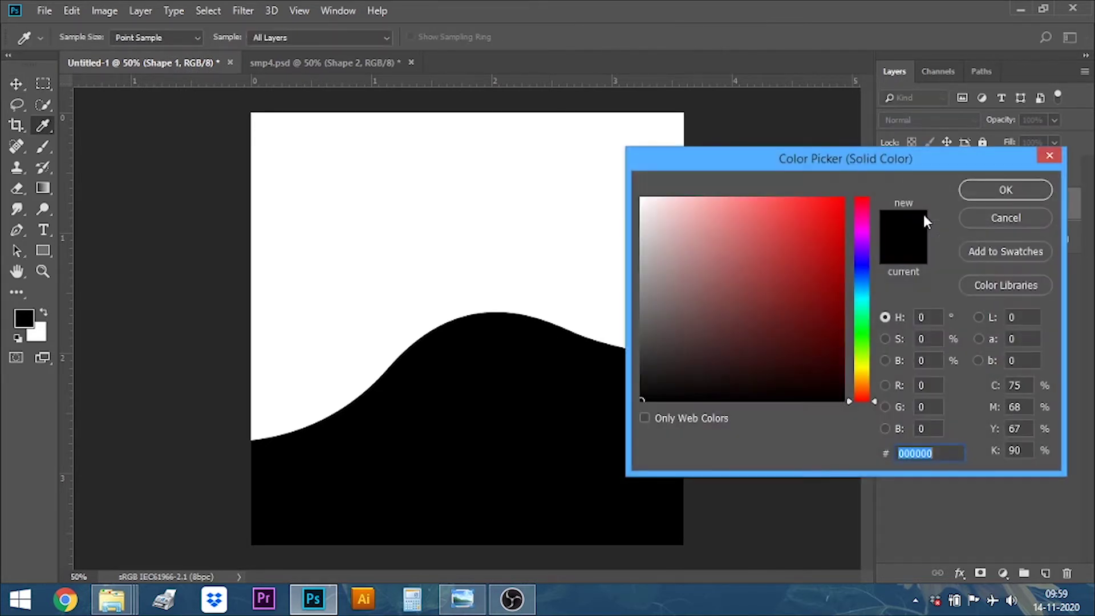
text(1b1b1b)
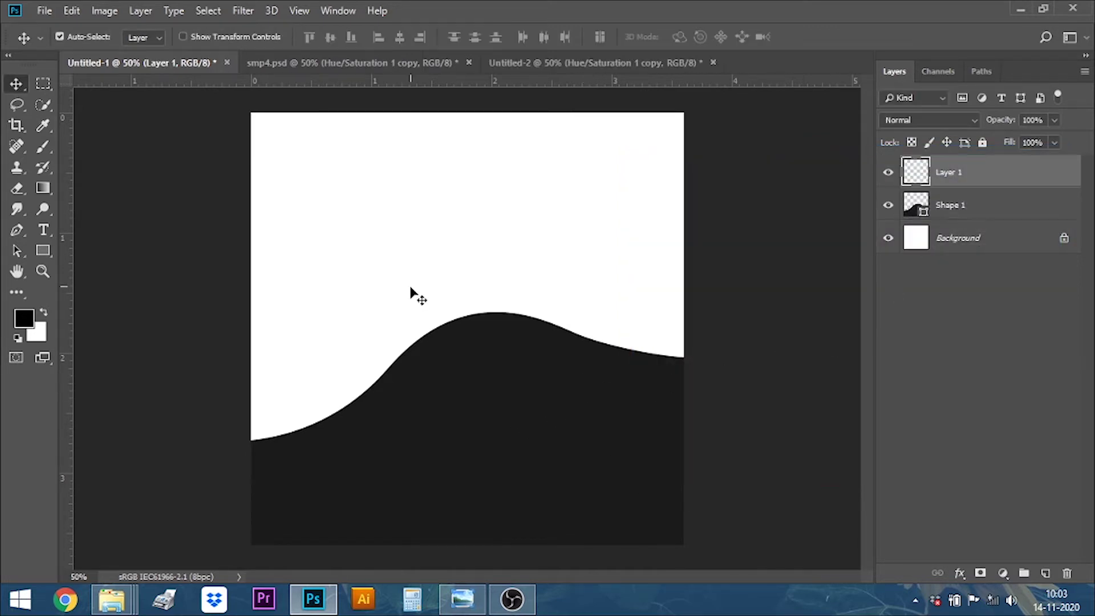
Drag the headphones layer from Untitled-2 onto the Untitled-1 poster canvas.
click(579, 63)
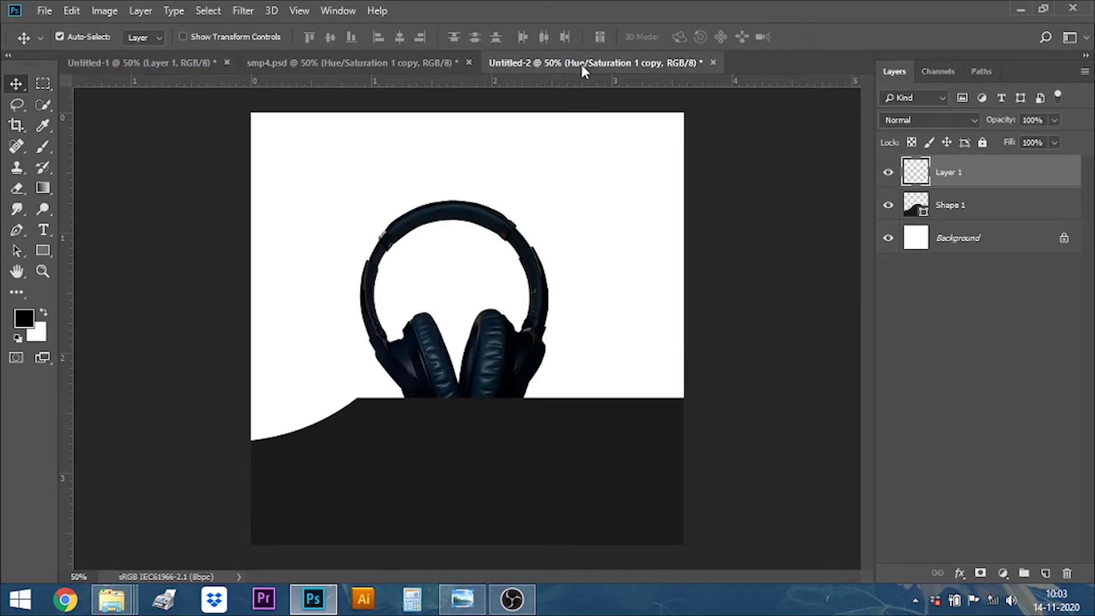
mouse_move(489, 359)
mouse_down()
mouse_move(496, 345)
mouse_move(130, 124)
mouse_up()
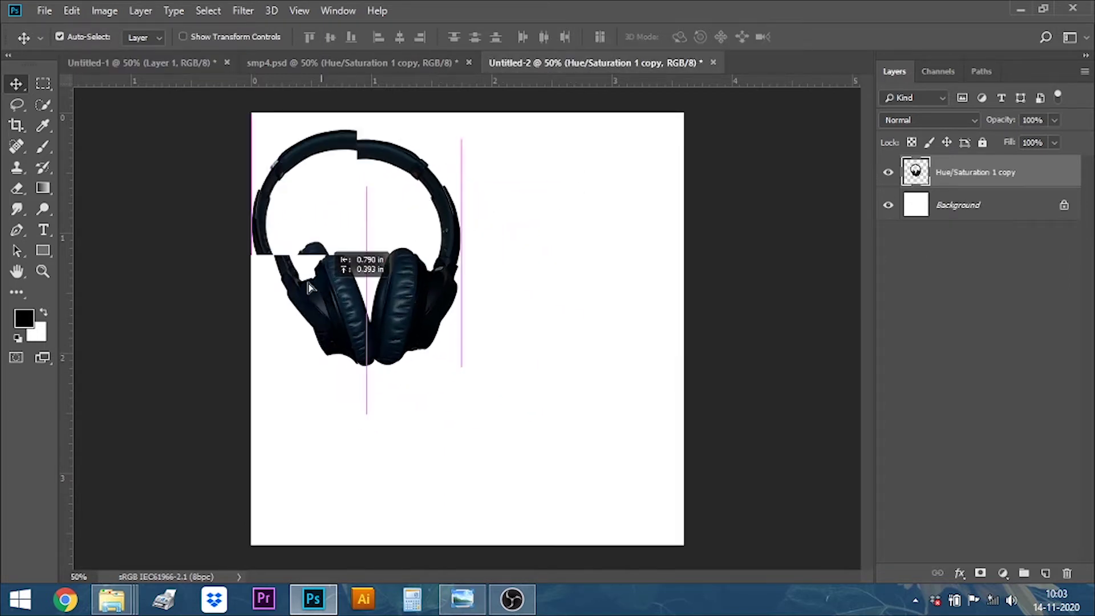
click(139, 63)
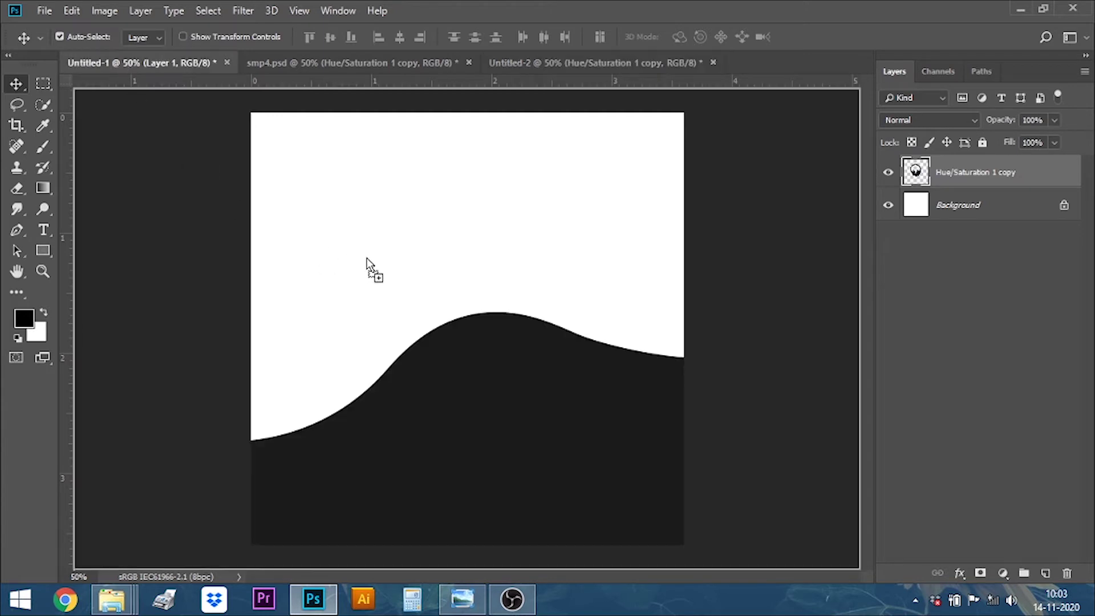
drag(418, 292, 509, 373)
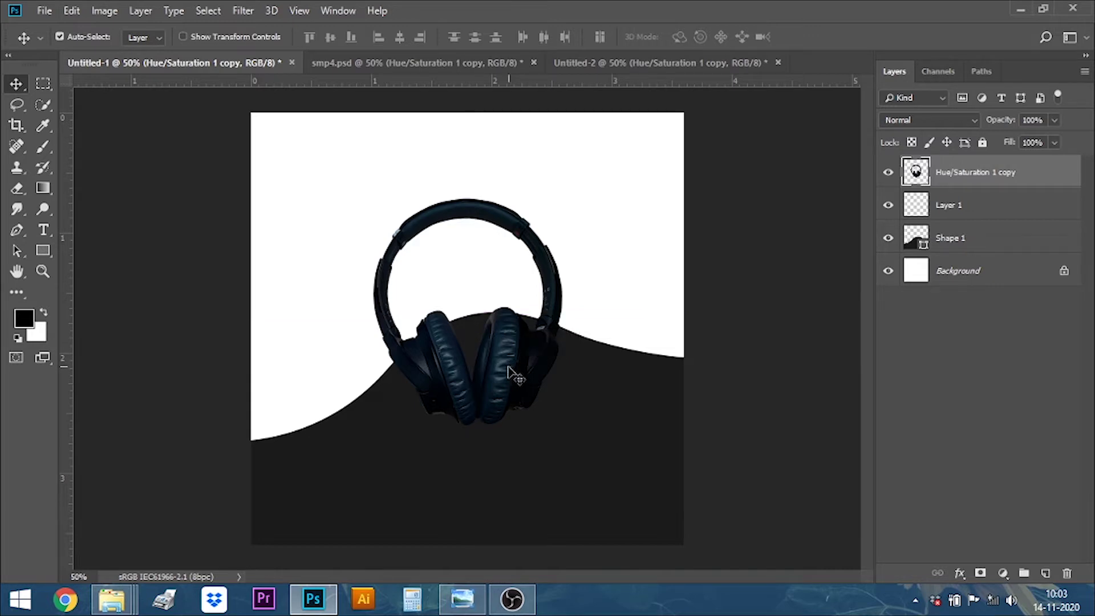
Nudge the headphones right and down to centre them over the wave's hump.
key(Right)
key(Right)
key(Right)
key(Right)
key(Right)
key(Right)
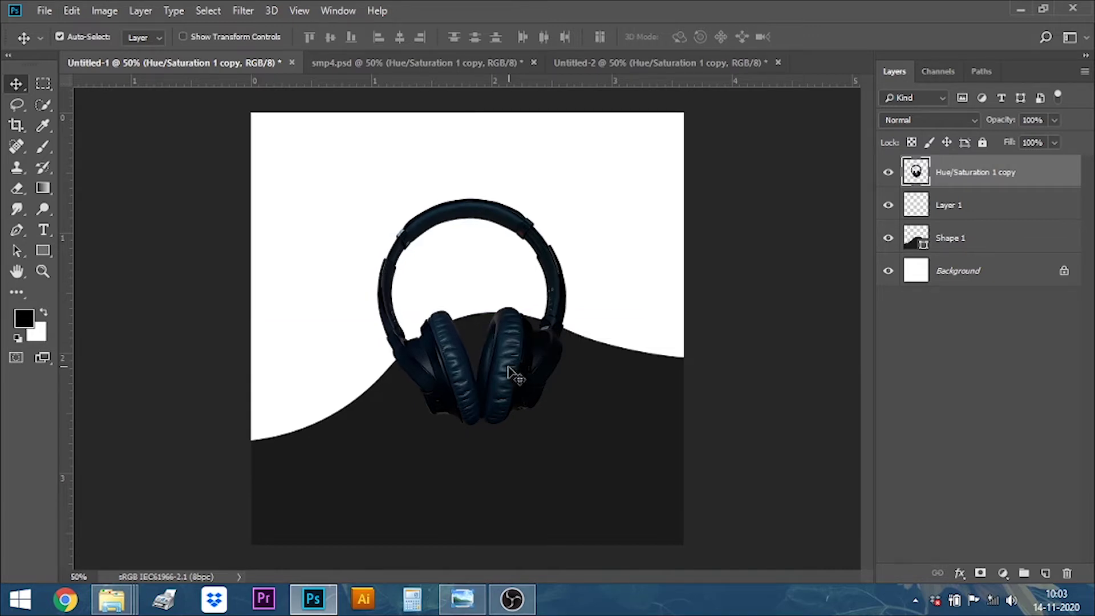
key(Right)
key(Right)
key(Right)
key(Right)
key(Right)
key(Right)
key(Right)
key(Right)
key(Right)
key(Right)
key(Right)
key(Right)
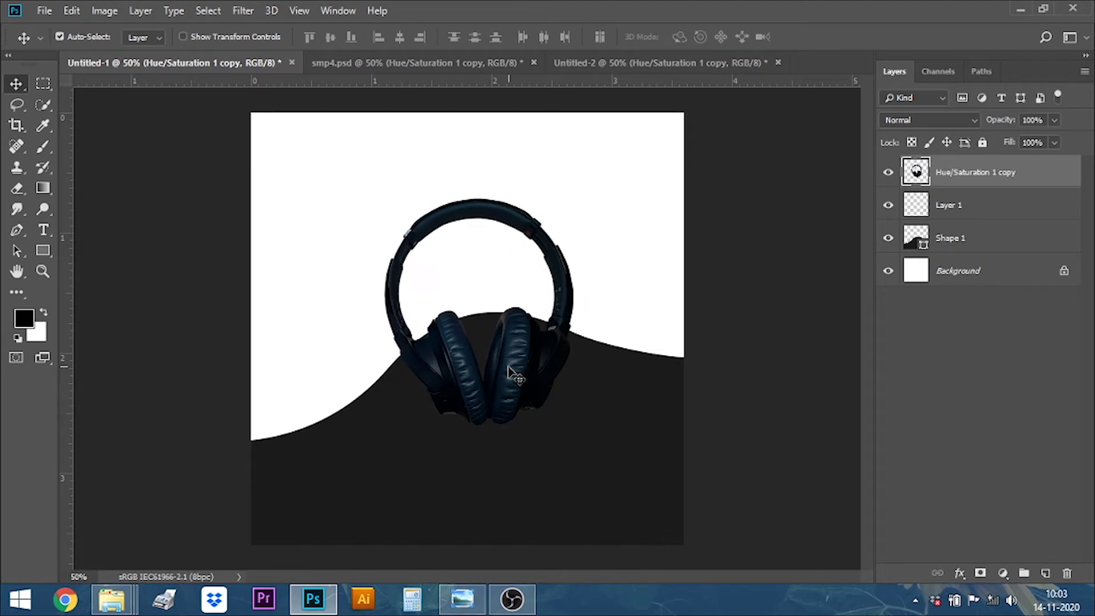
key(Right)
key(Right)
key(Right)
key(Right)
key(Right)
key(Right)
key(Down)
key(Down)
key(Down)
key(Down)
key(Down)
key(Down)
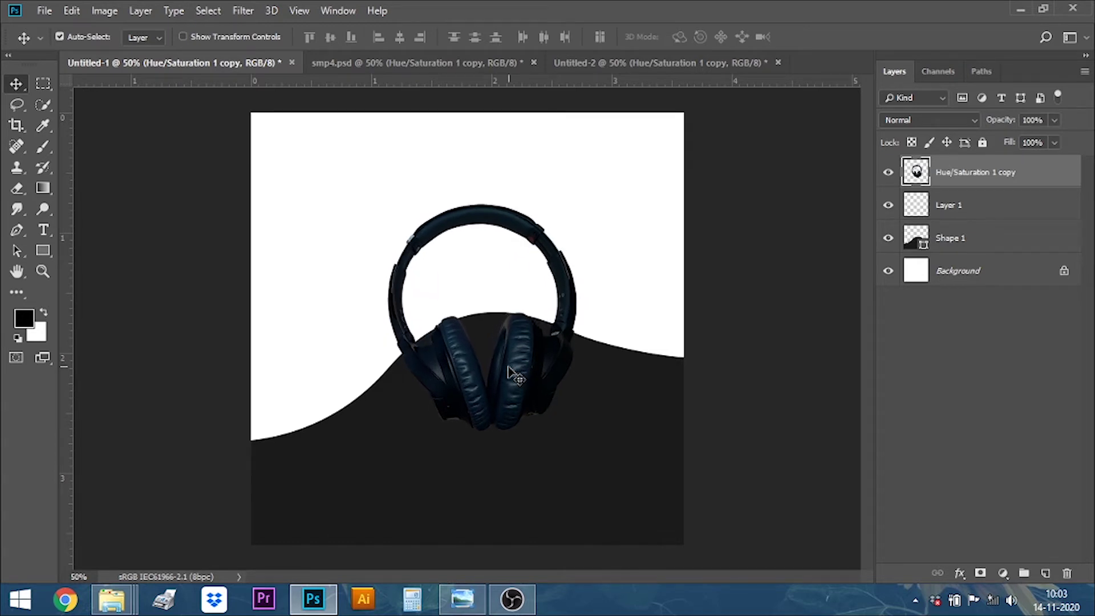
key(Down)
key(Down)
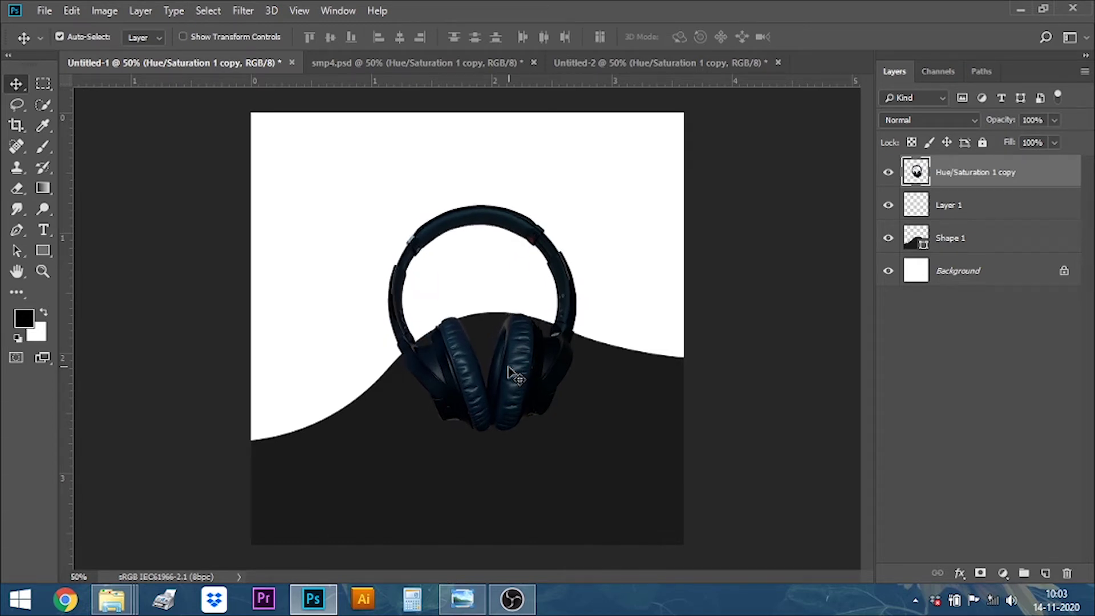
key(Down)
key(Down)
key(Down)
key(Down)
key(Down)
key(Down)
key(Down)
key(Down)
key(Down)
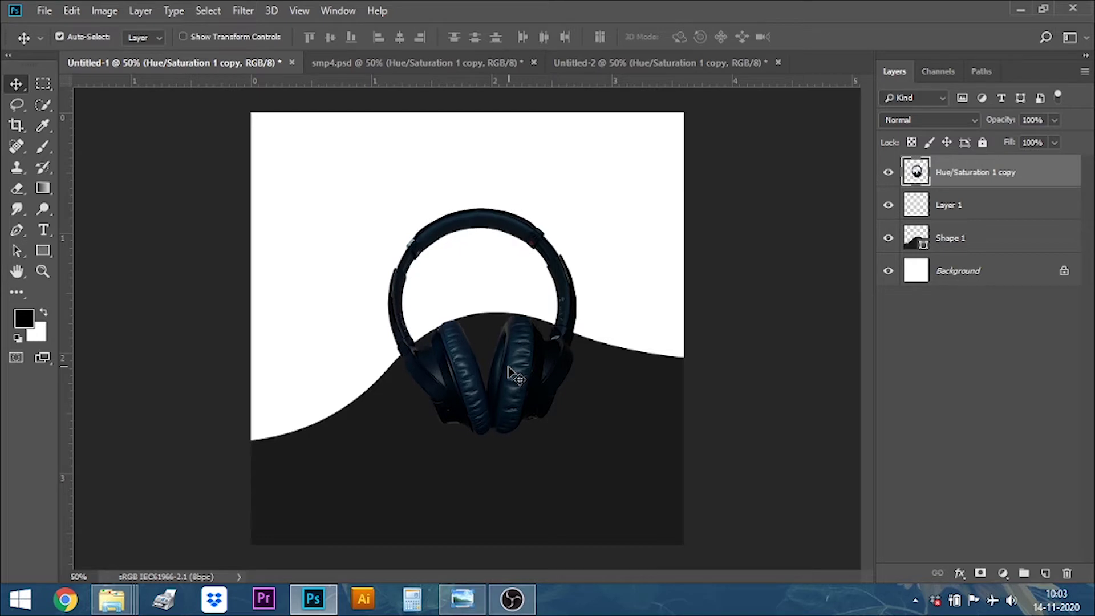
key(Up)
key(Up)
key(Up)
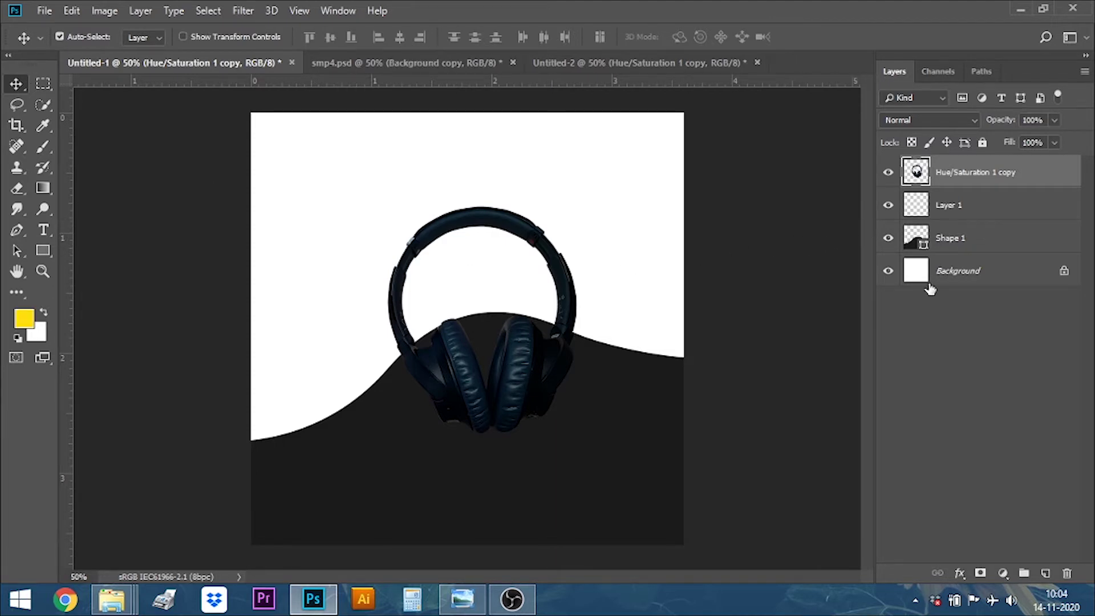
Unlock the Background layer and fill it with yellow #ffe011.
click(970, 273)
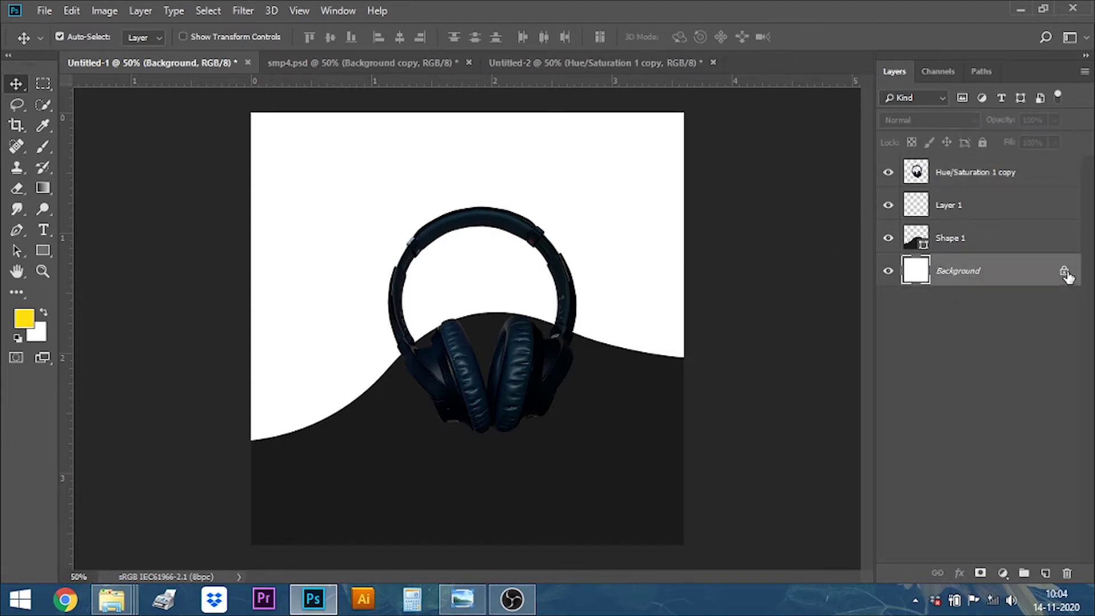
click(1064, 272)
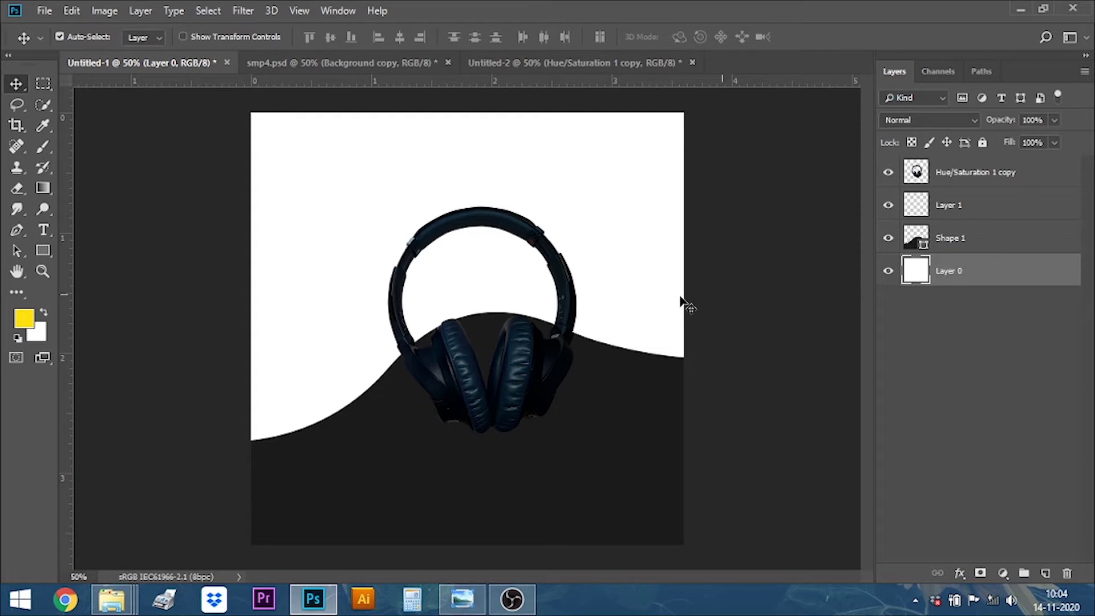
click(23, 320)
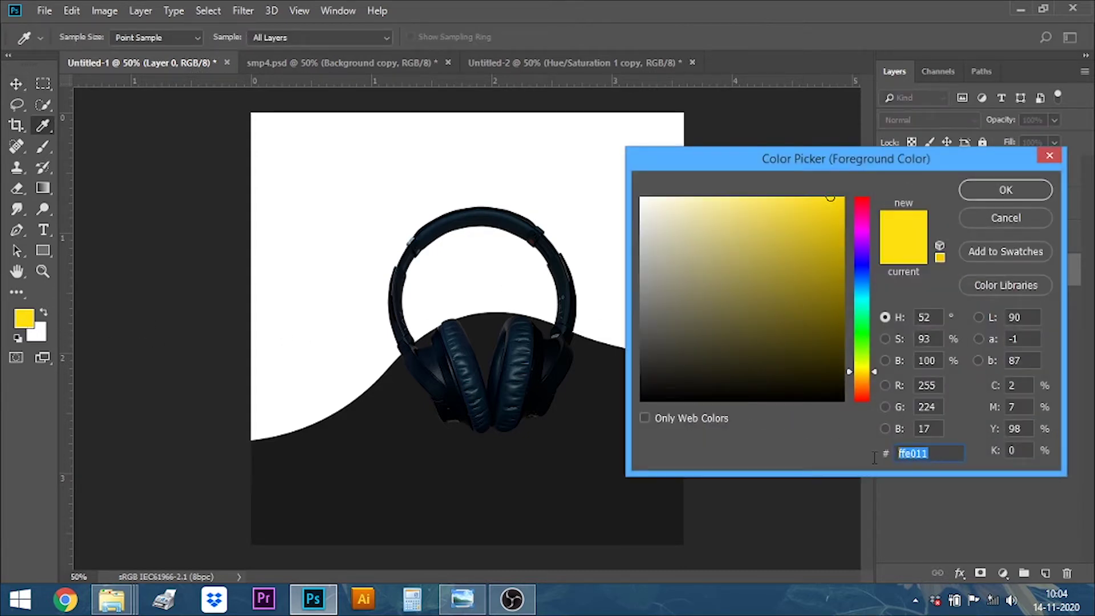
key(Right)
click(999, 192)
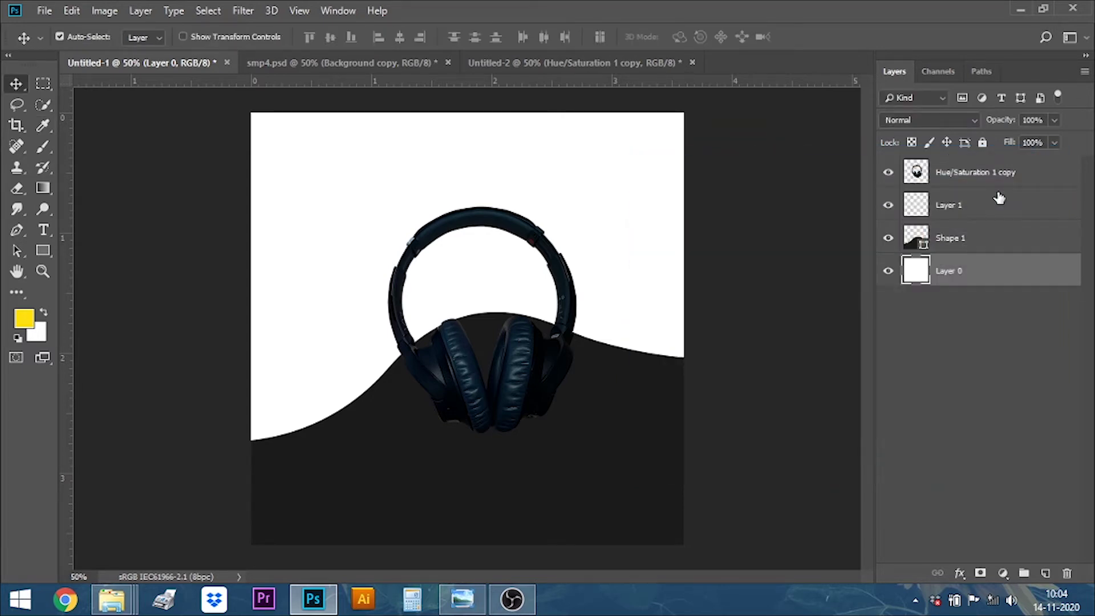
key(alt+BackSpace)
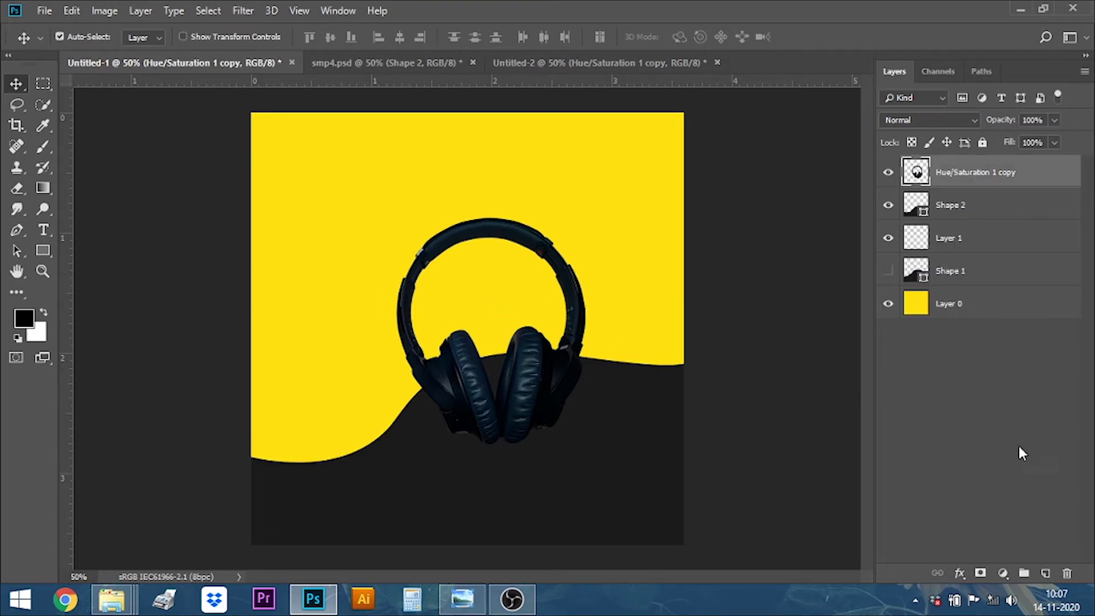
Add Layer 2 and set up a soft round 432 px brush with a flattened elliptical tip.
click(1044, 575)
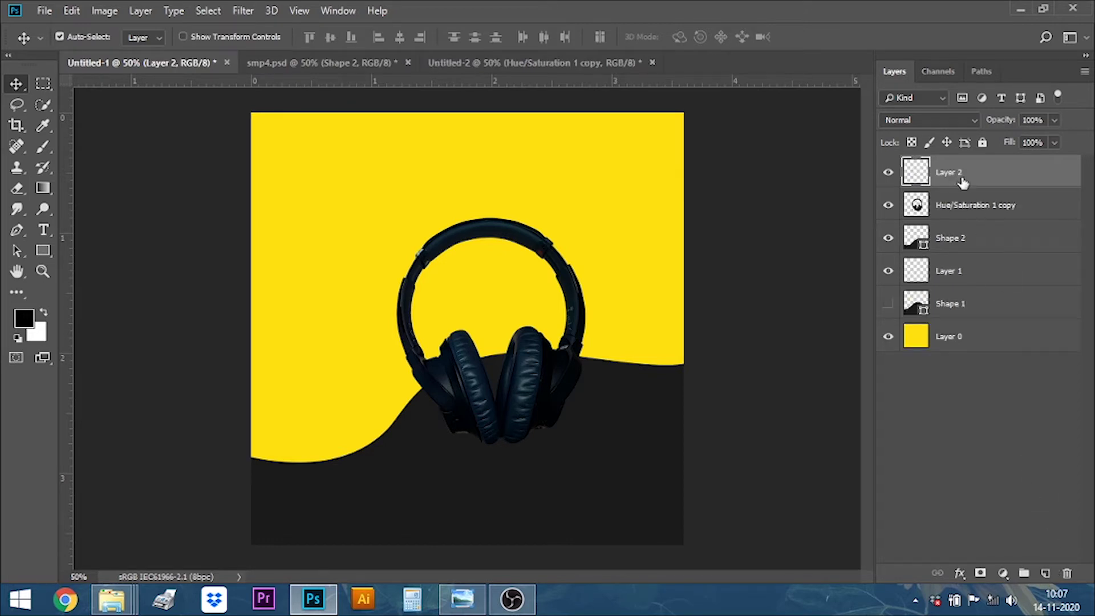
click(45, 149)
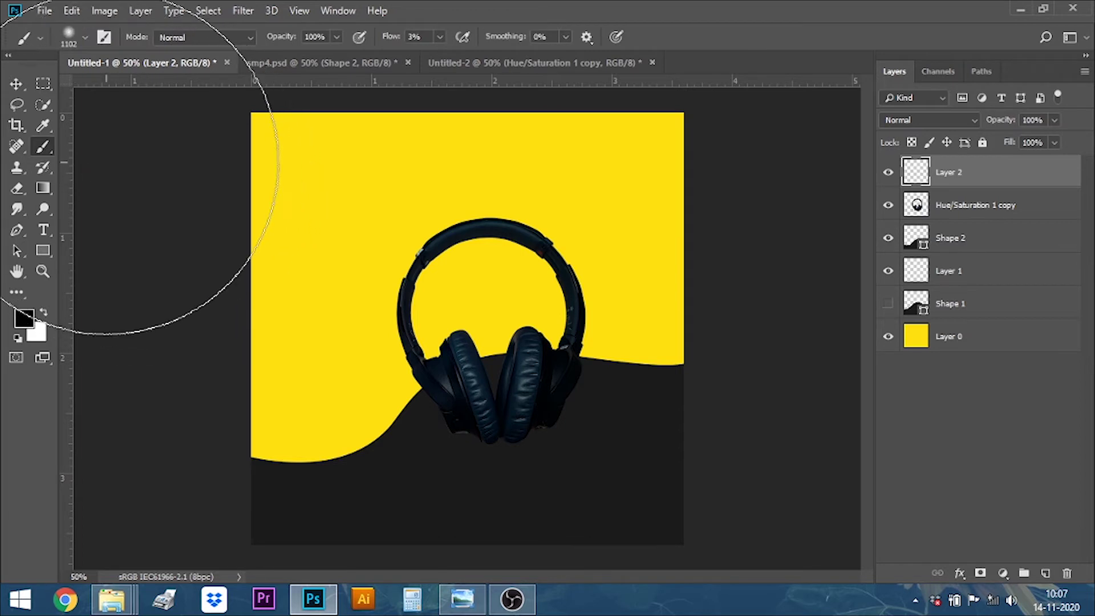
right_click(385, 228)
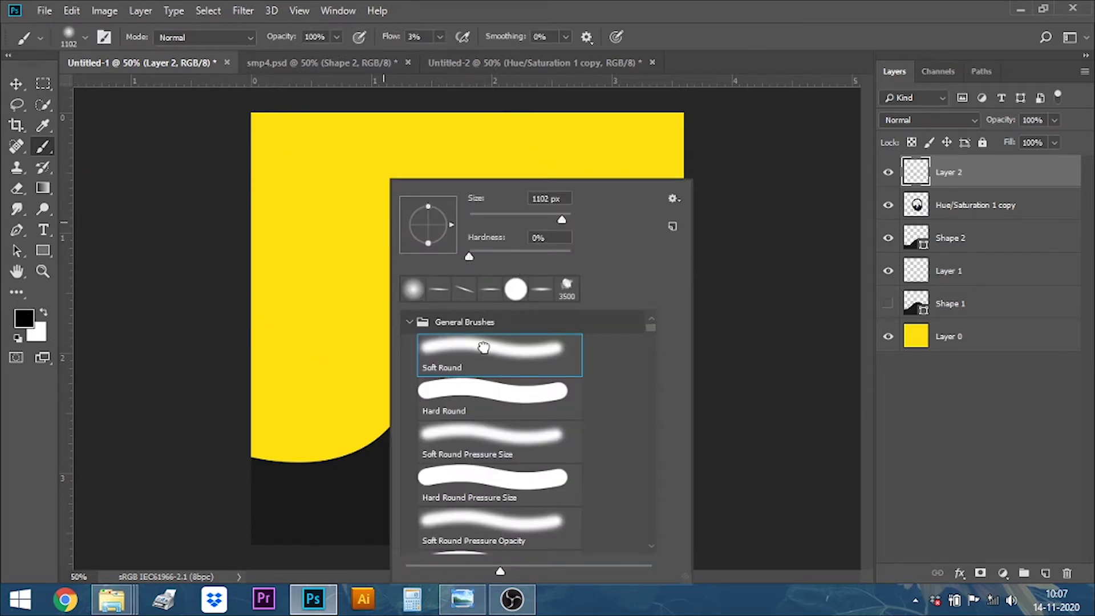
drag(561, 221, 557, 220)
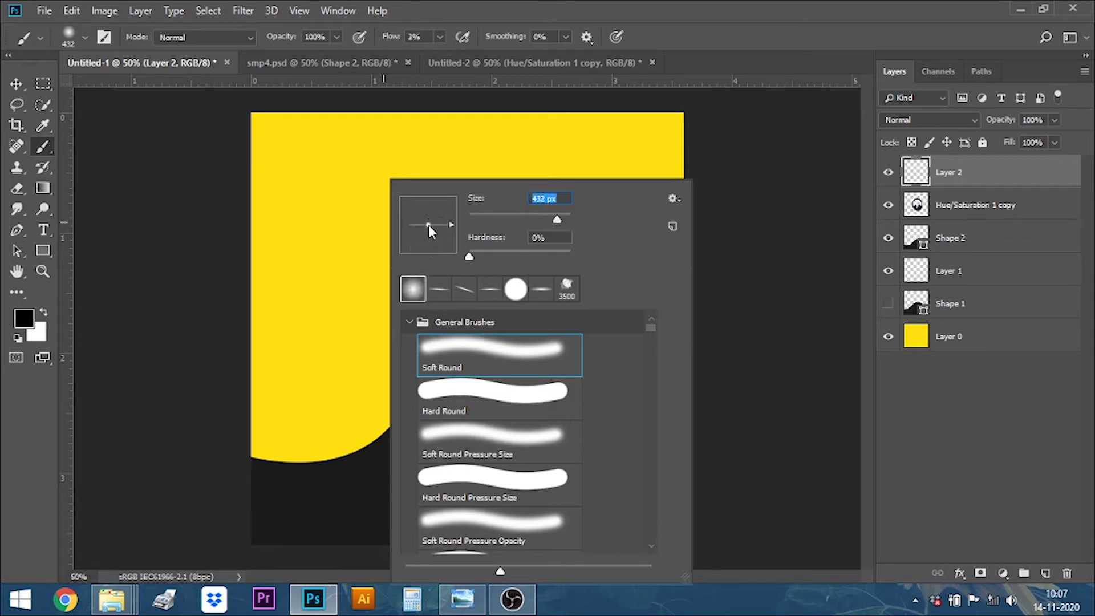
drag(429, 227, 427, 223)
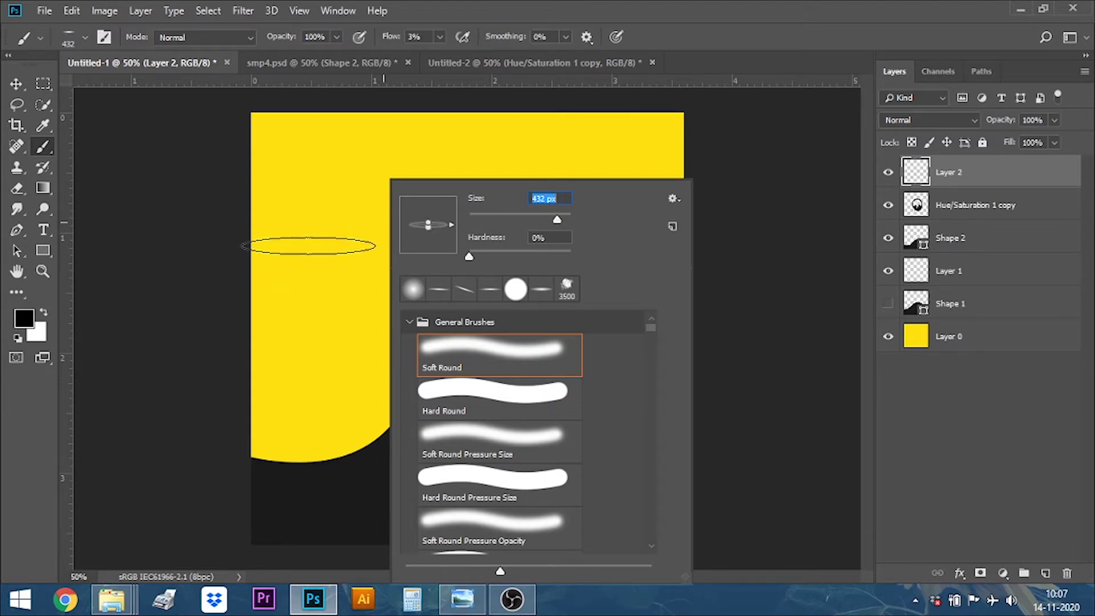
click(502, 358)
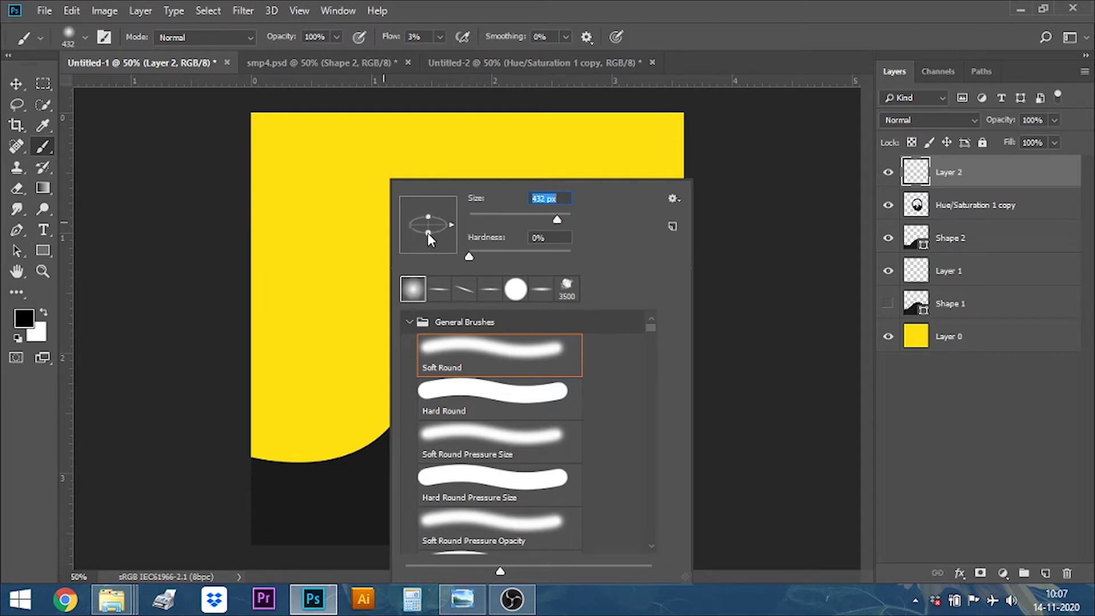
drag(427, 228, 427, 227)
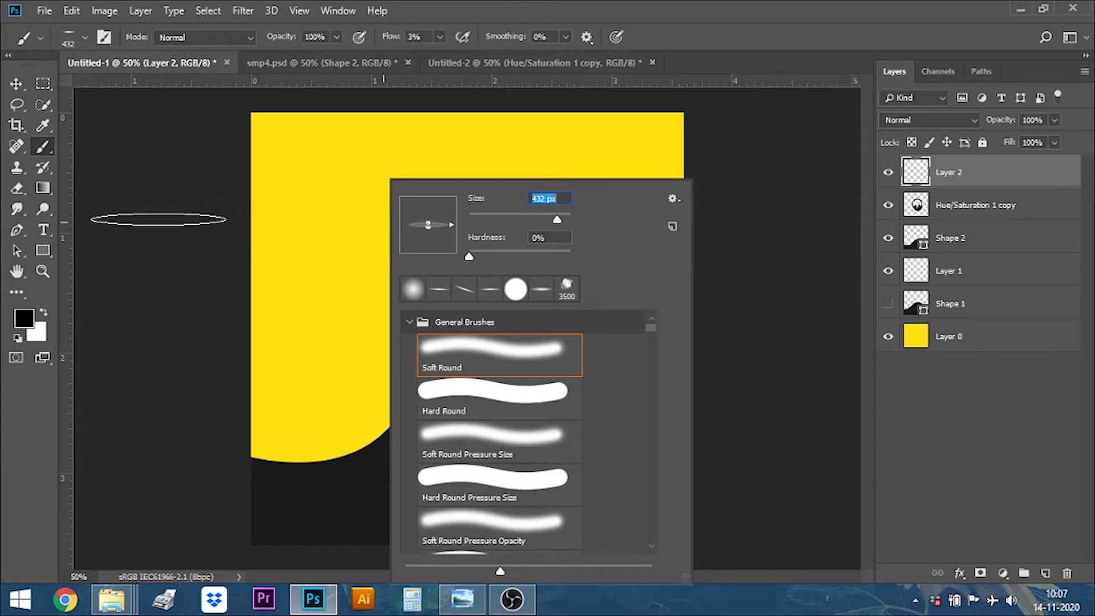
click(236, 237)
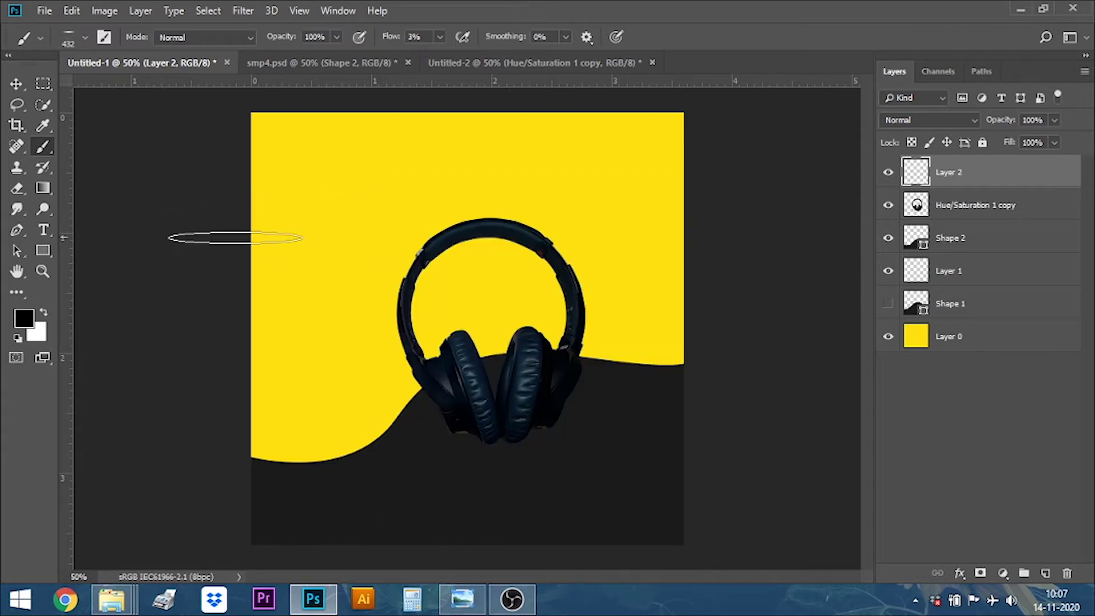
With black at 10% flow, paint a soft shadow beneath the headphones.
click(439, 36)
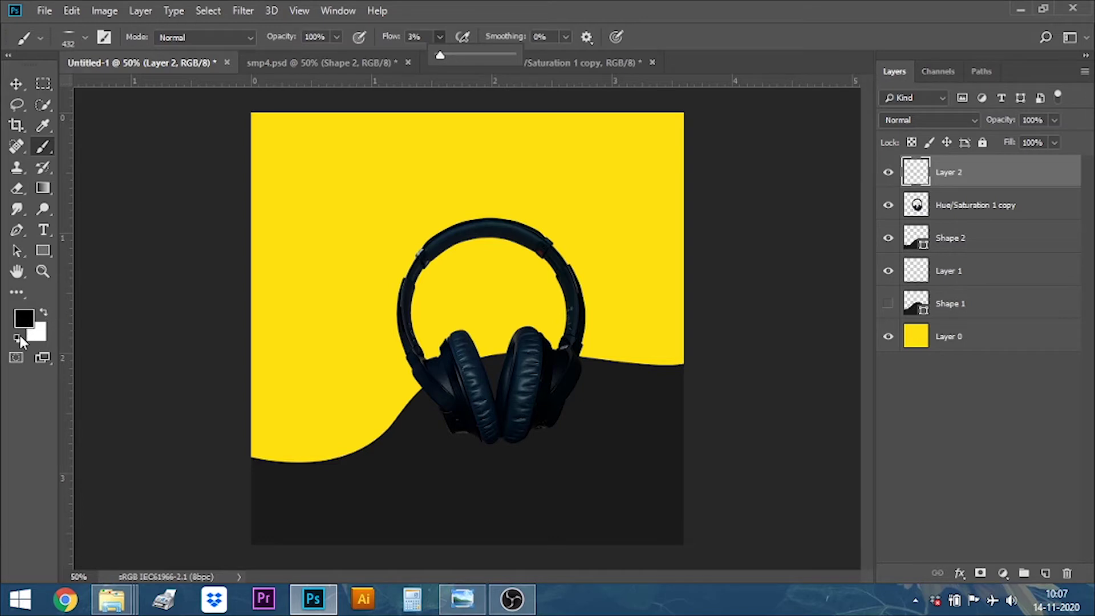
click(45, 312)
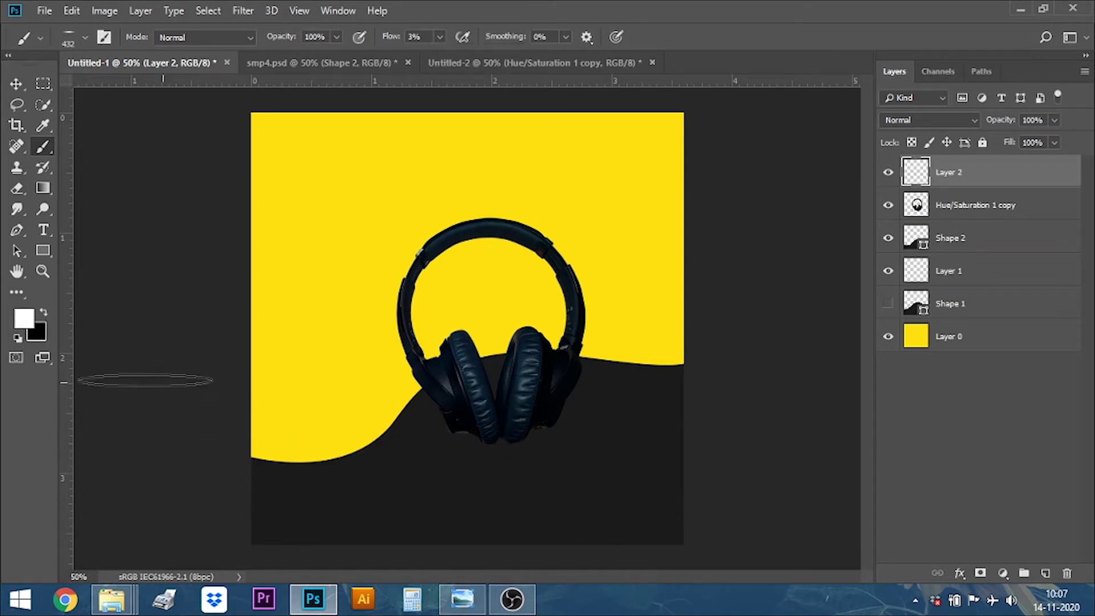
click(44, 312)
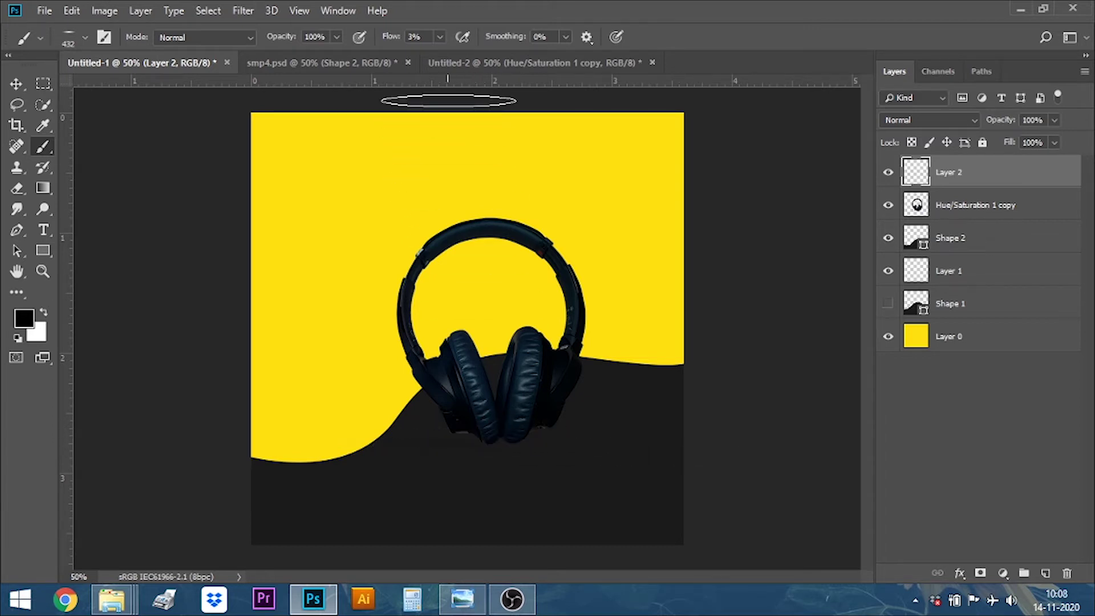
click(440, 38)
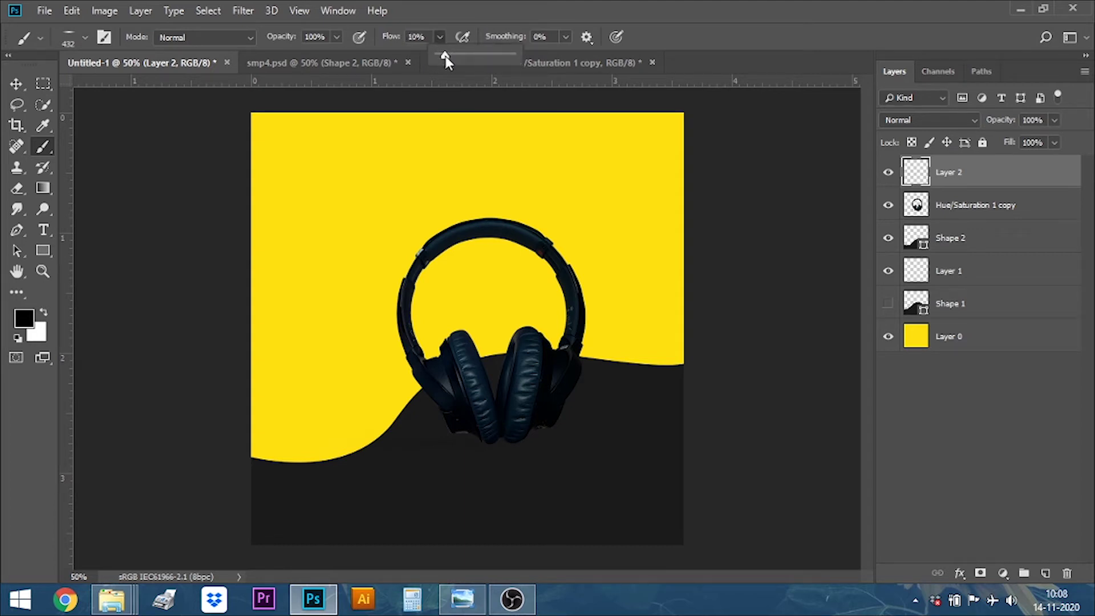
click(454, 449)
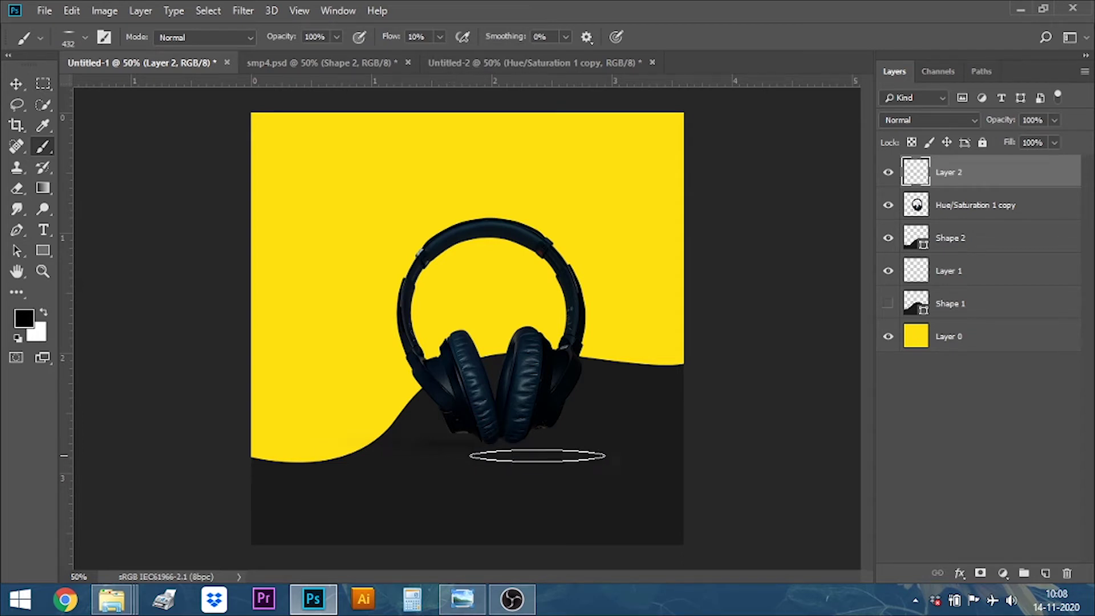
drag(537, 455, 465, 449)
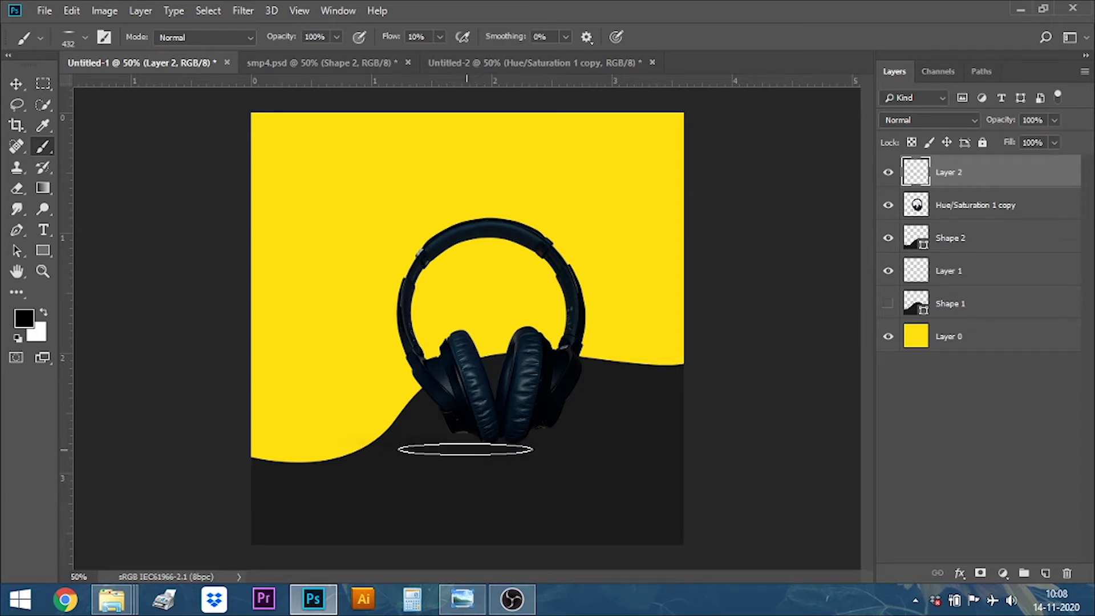
mouse_move(463, 447)
mouse_down()
mouse_move(416, 448)
mouse_move(539, 450)
mouse_up()
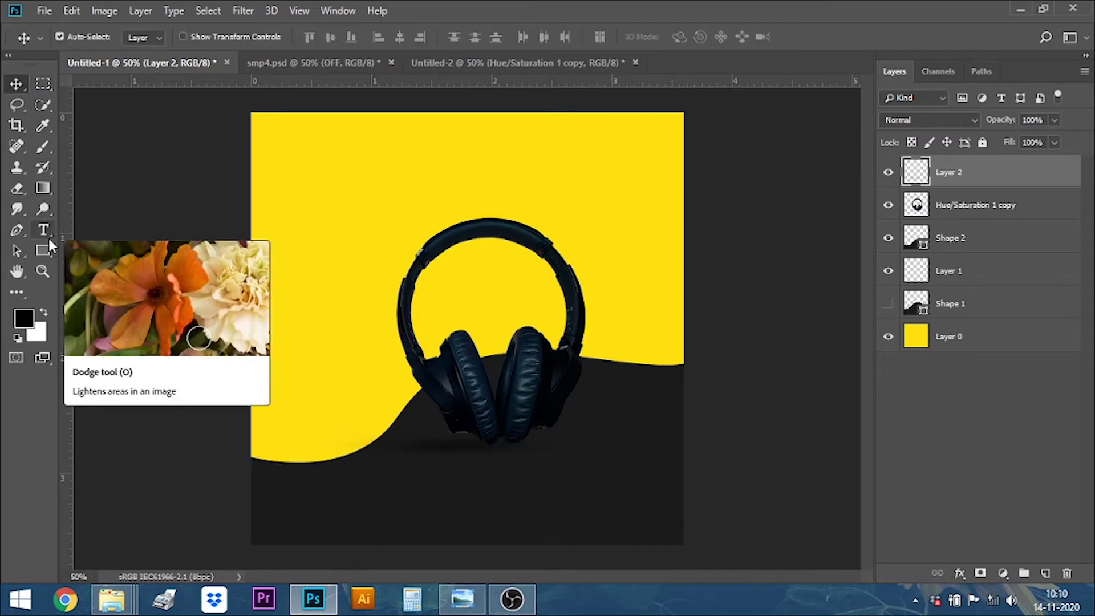
Pick the round starburst custom shape and draw it in black at the poster's upper left.
mouse_move(43, 251)
mouse_down()
mouse_move(86, 254)
mouse_move(108, 326)
mouse_up()
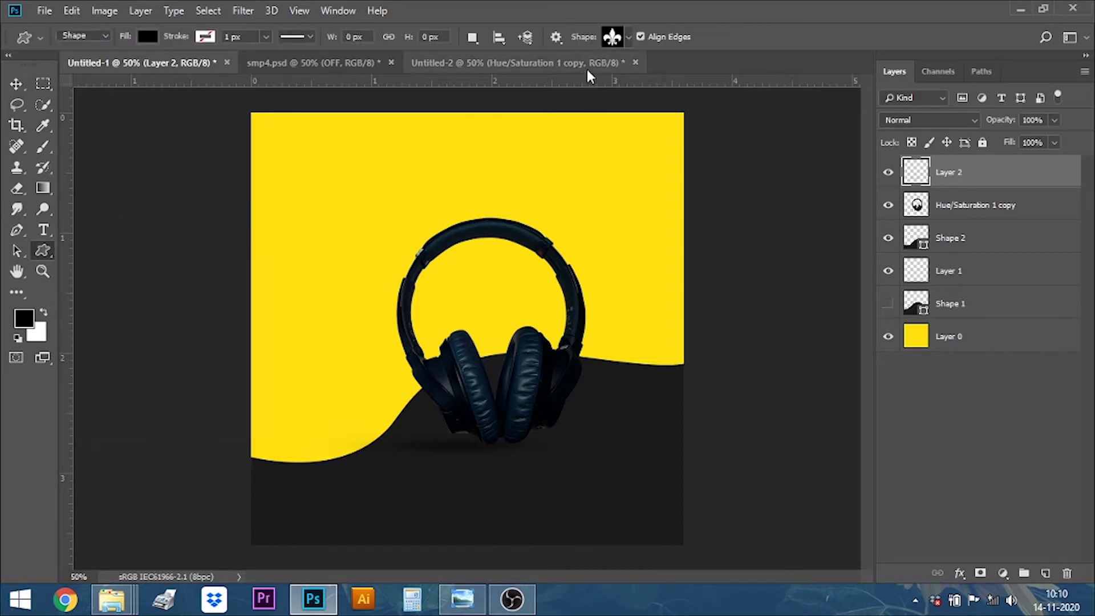
click(628, 37)
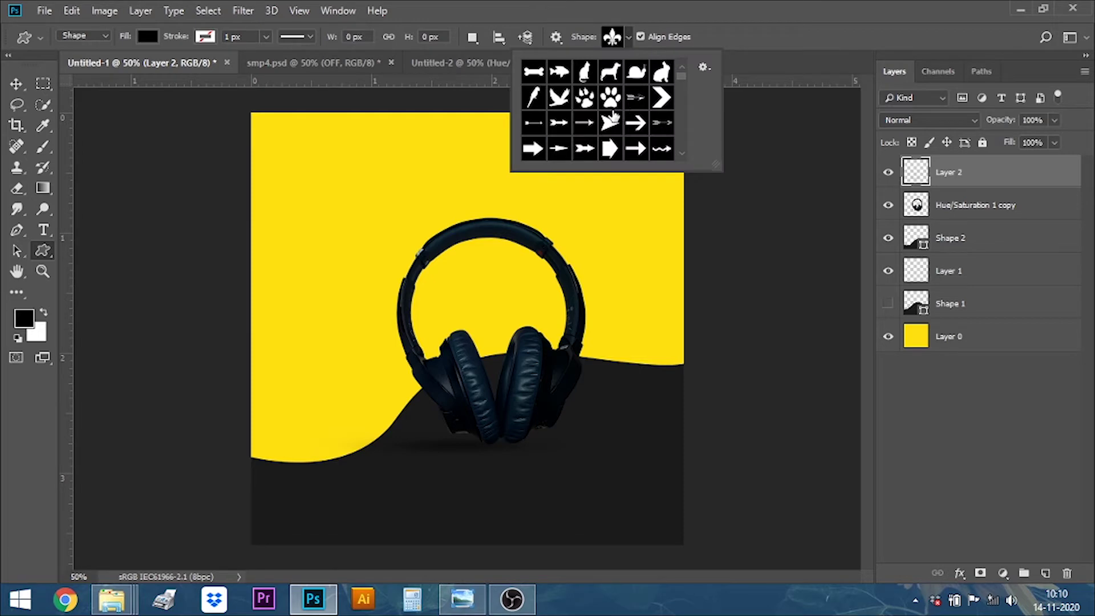
scroll(613, 121, down, 2)
scroll(612, 121, down, 2)
scroll(612, 125, down, 2)
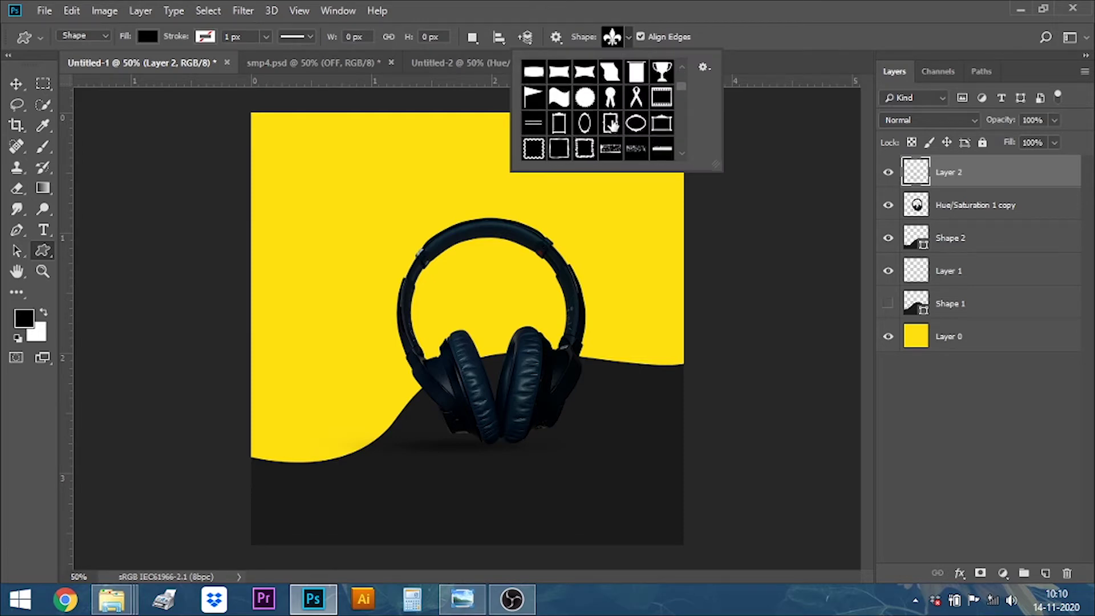
scroll(612, 125, down, 1)
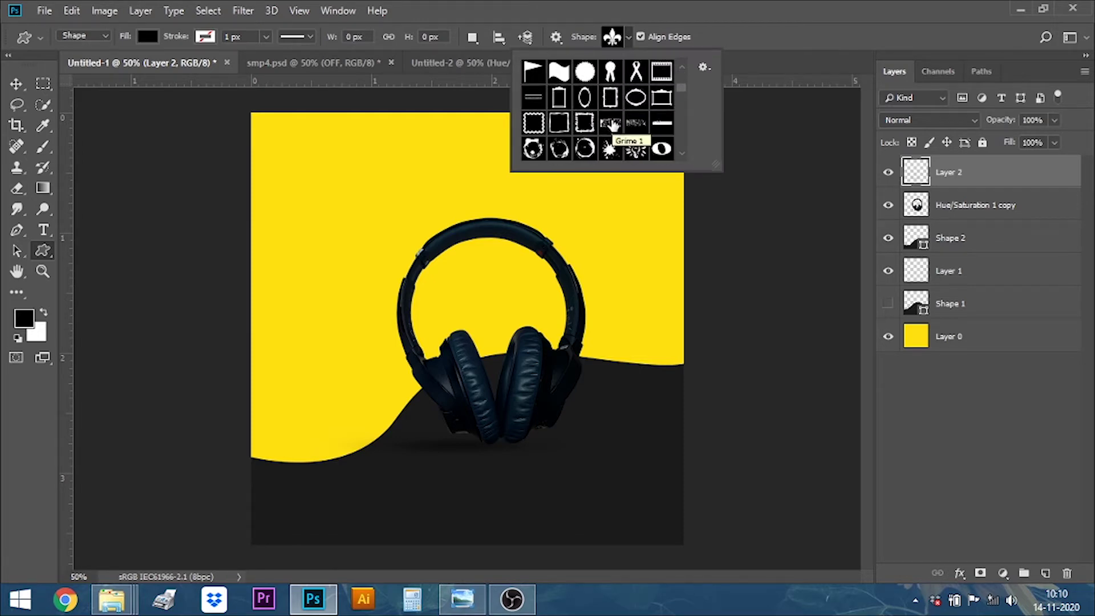
scroll(611, 124, up, 1)
click(584, 84)
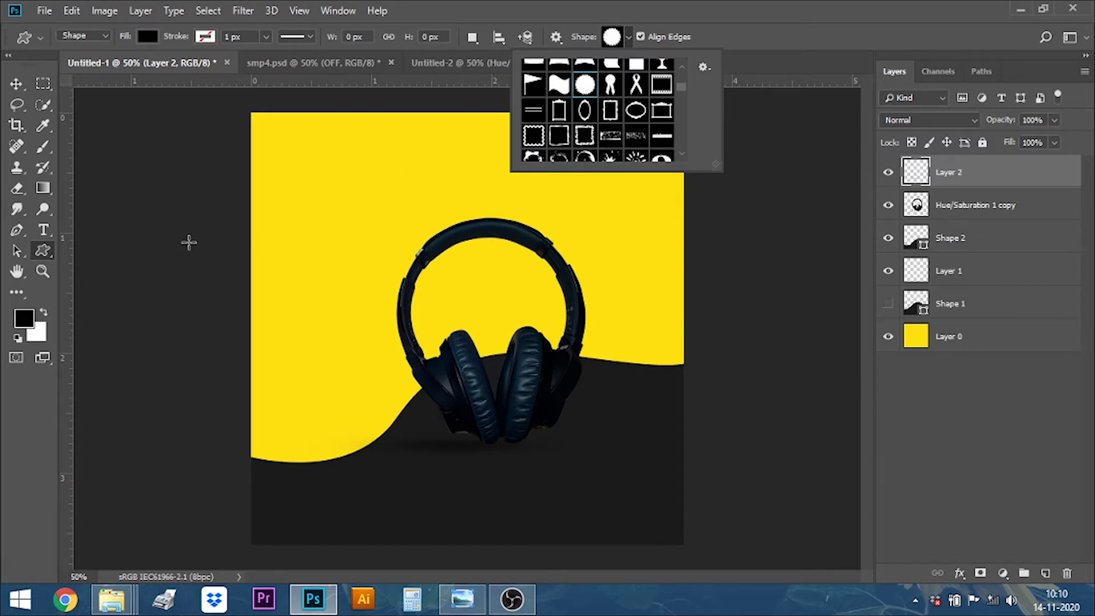
click(316, 205)
drag(303, 197, 390, 322)
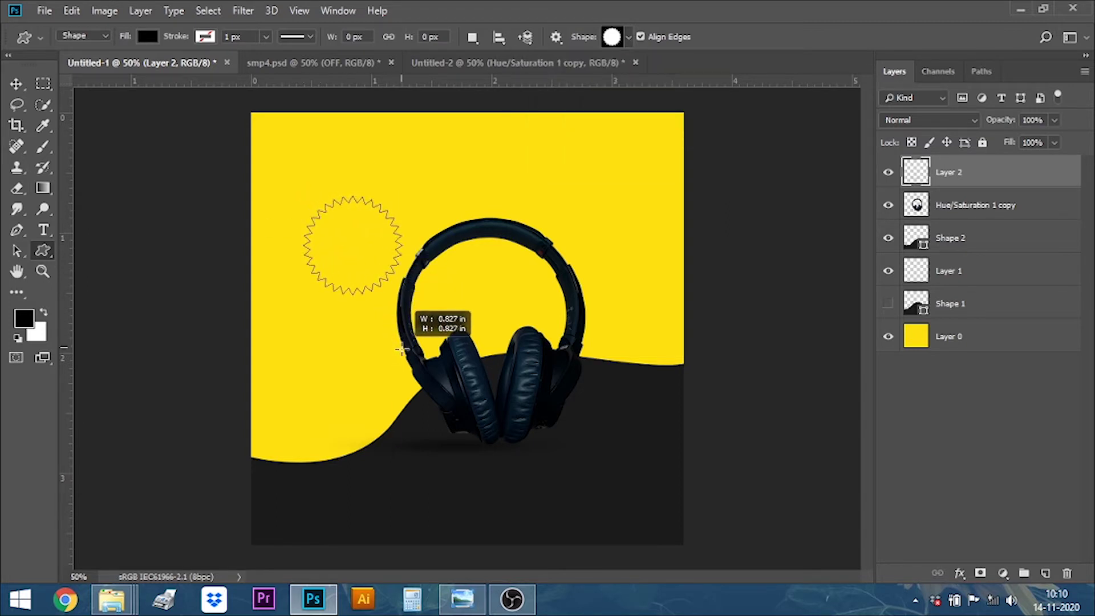
drag(390, 322, 402, 349)
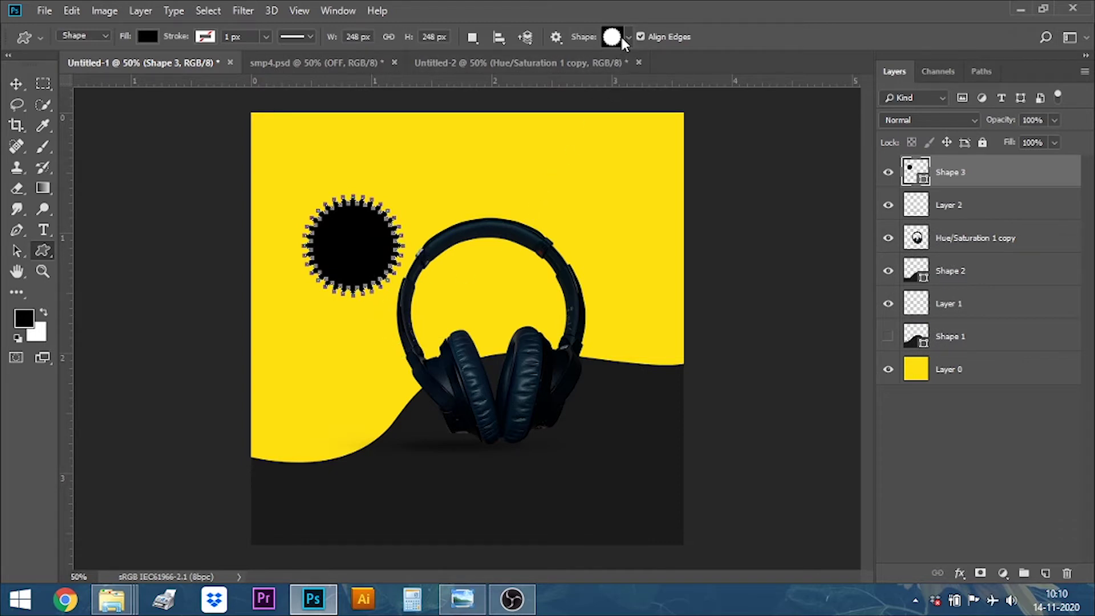
Move the starburst to the upper right and recolour it red #ff1111.
click(16, 84)
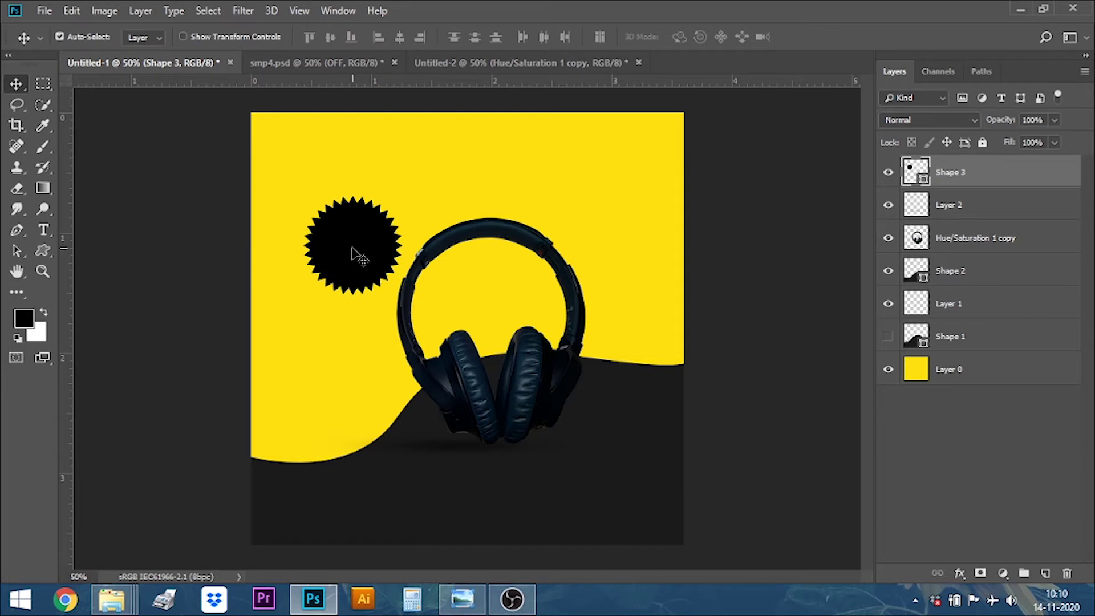
drag(352, 251, 607, 214)
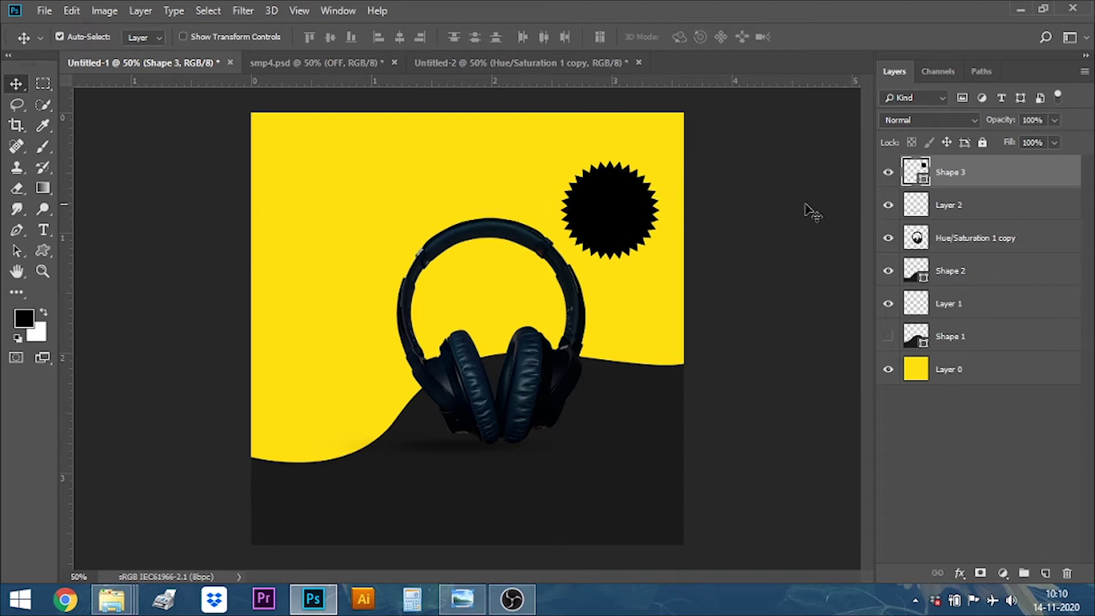
double_click(923, 180)
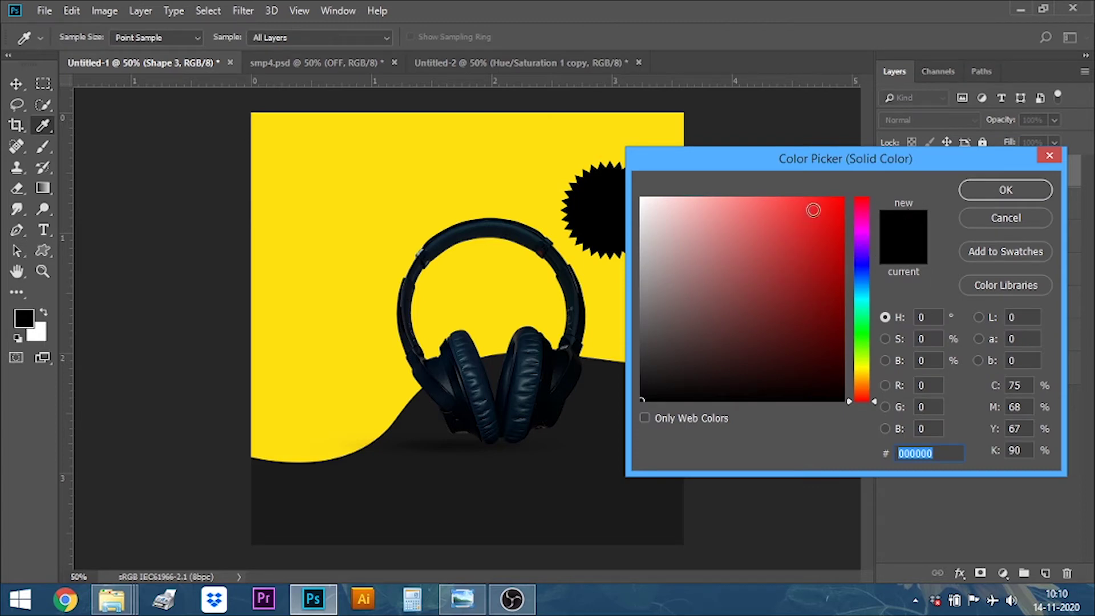
click(824, 199)
drag(824, 199, 831, 196)
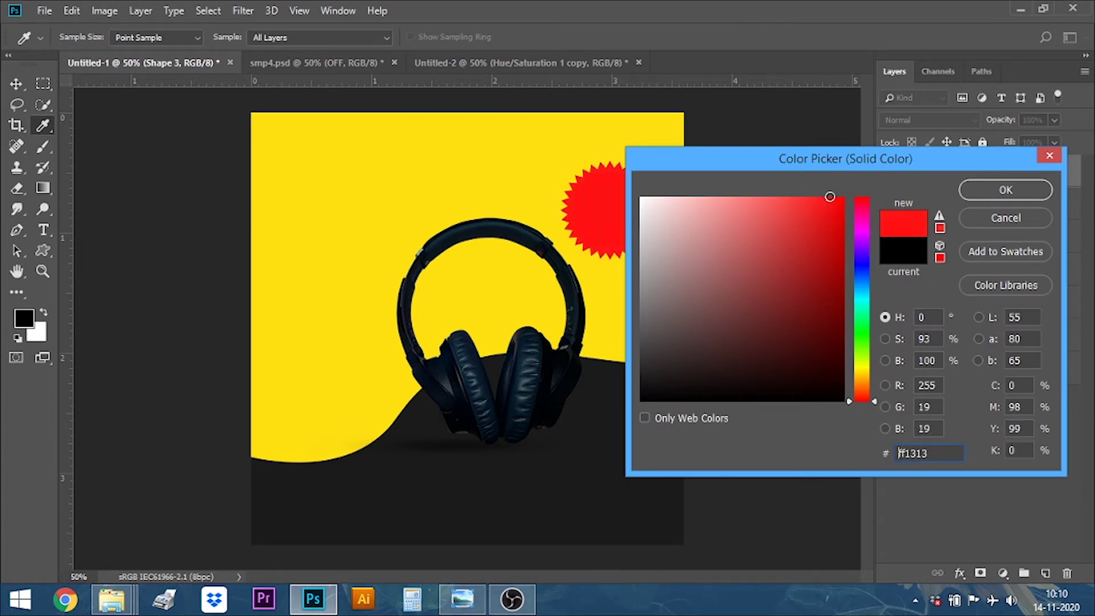
click(1004, 190)
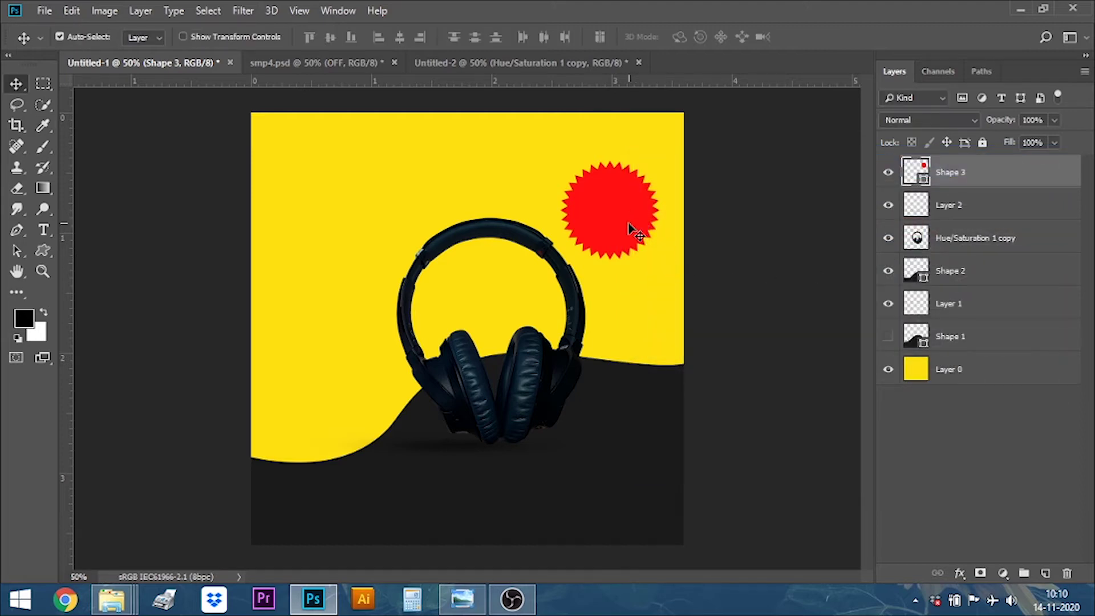
click(48, 229)
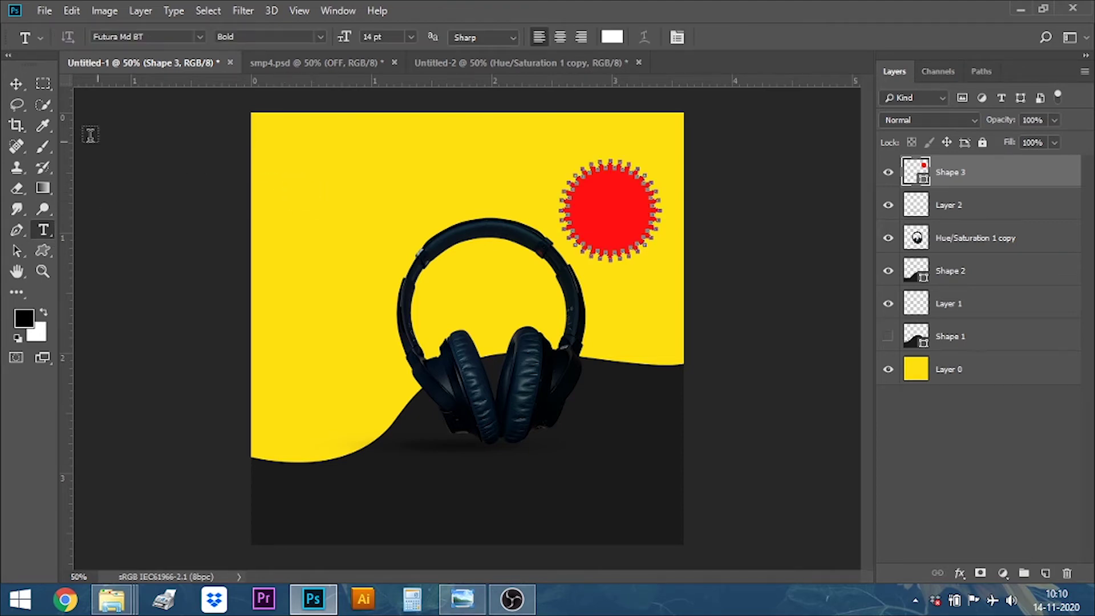
Add a new layer and type 50% near the poster's upper left.
click(16, 85)
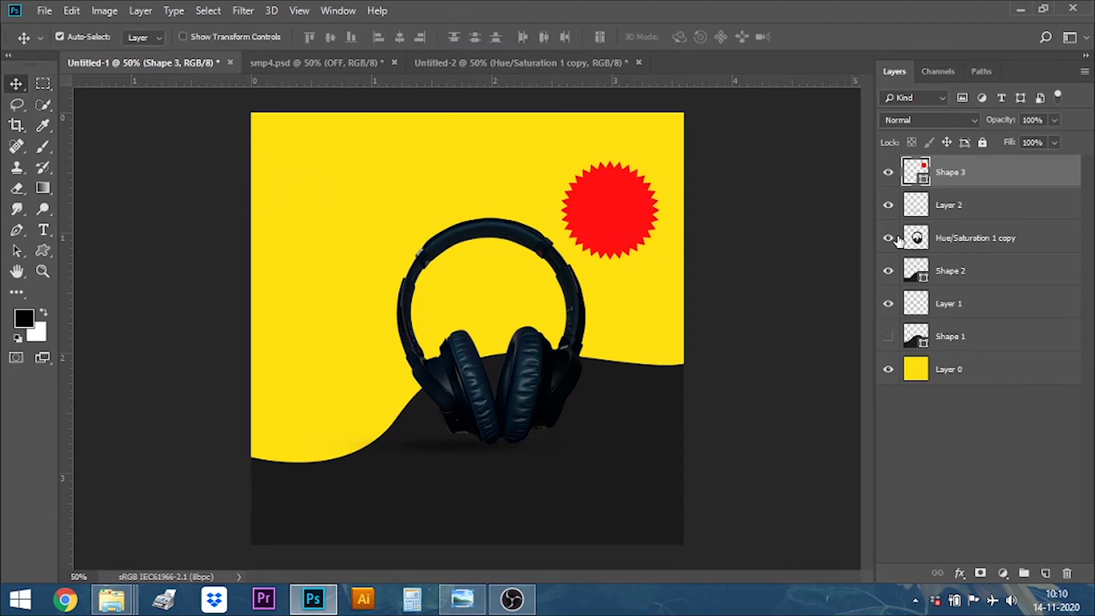
click(1044, 573)
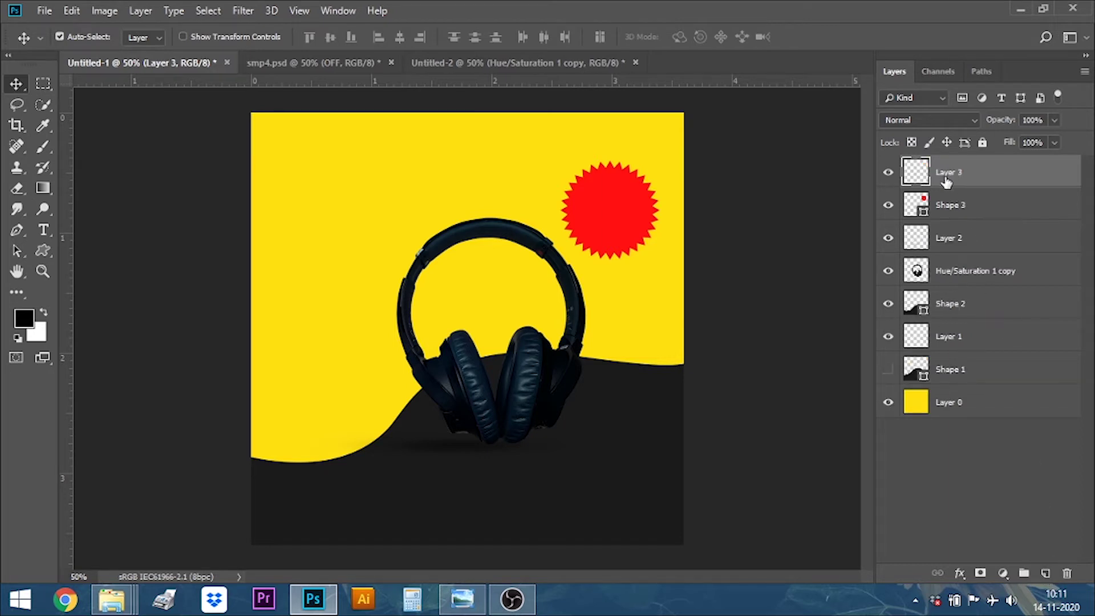
click(43, 231)
click(297, 189)
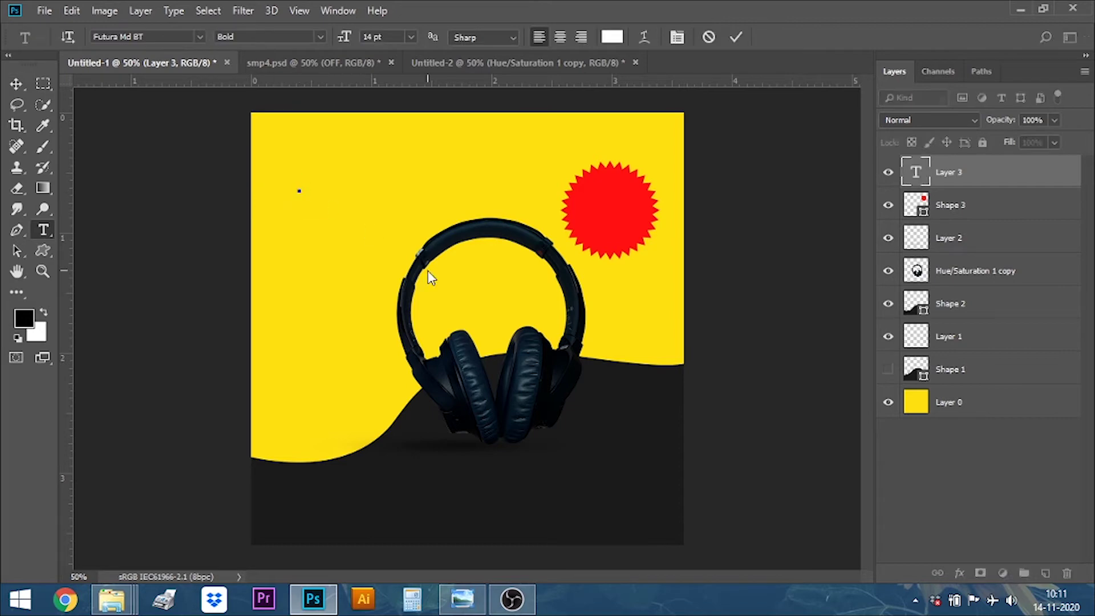
text(50)
text(%)
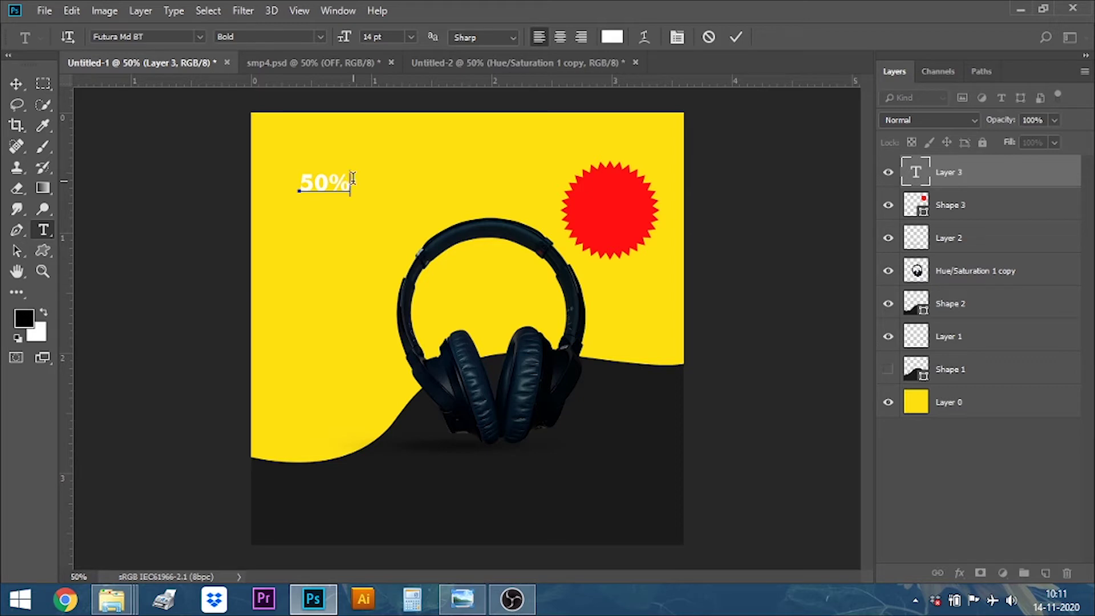
Resize the 50% text, commit it, and move it onto the red starburst.
drag(351, 182, 298, 183)
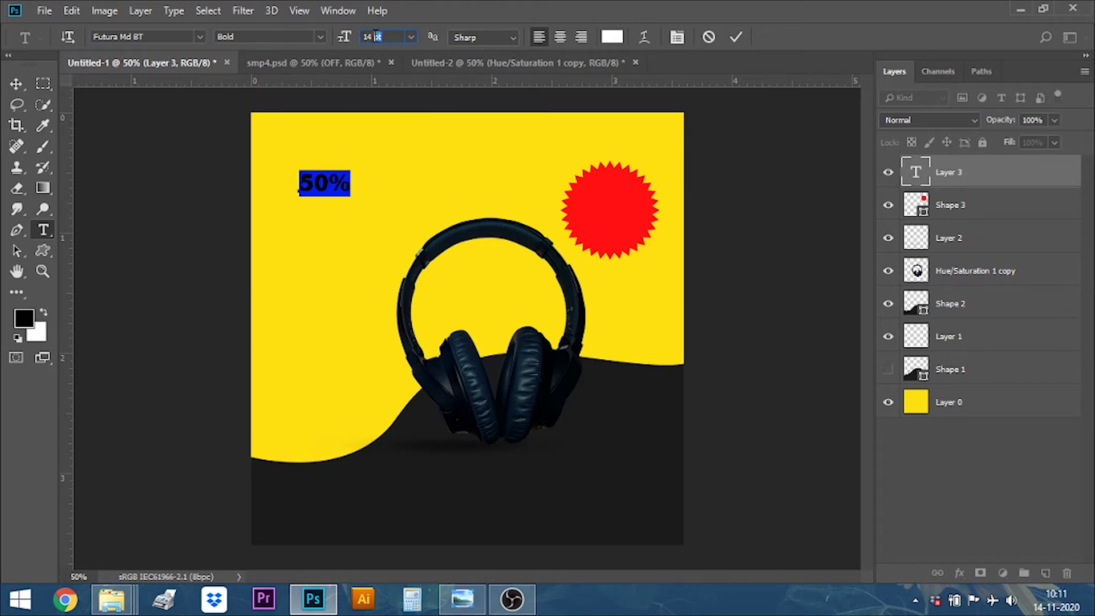
key(BackSpace)
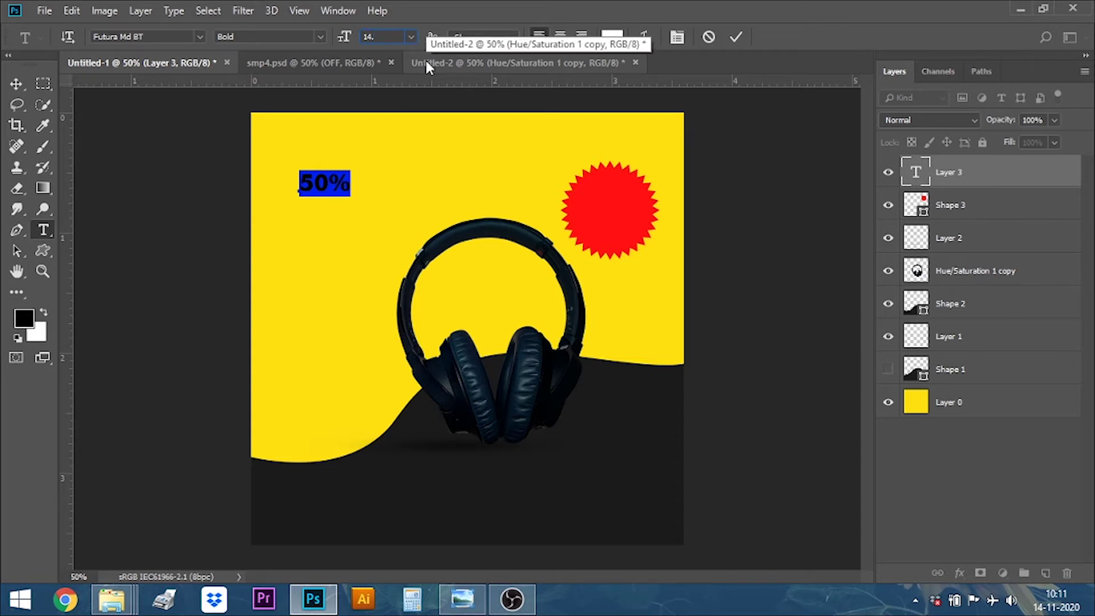
text(.93)
click(513, 144)
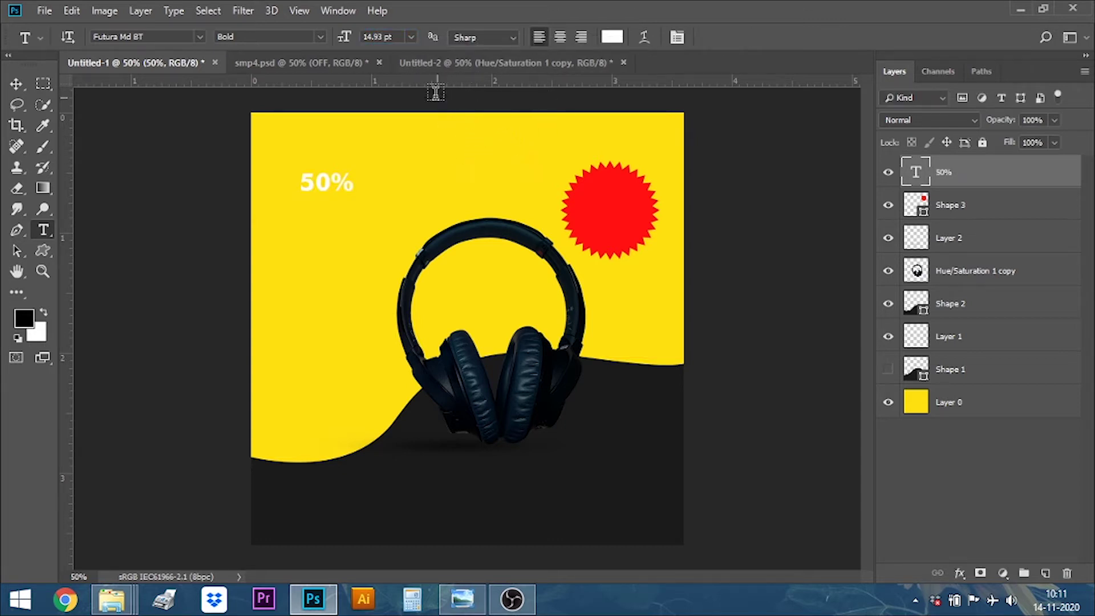
click(16, 84)
drag(322, 195, 606, 217)
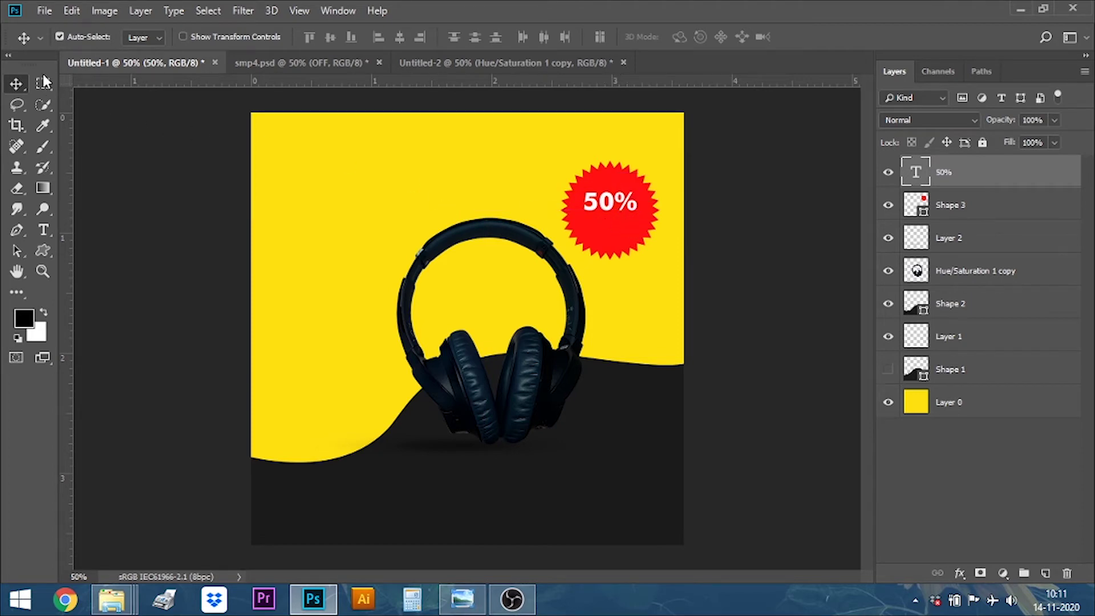
Type the word OFF as a new text entry on the poster.
click(42, 229)
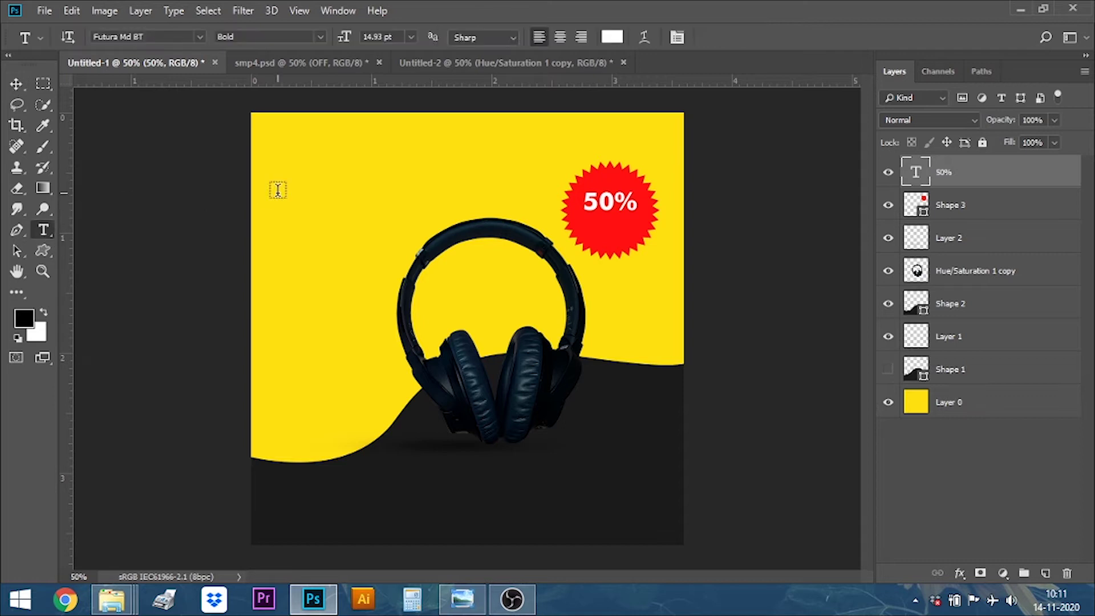
click(298, 177)
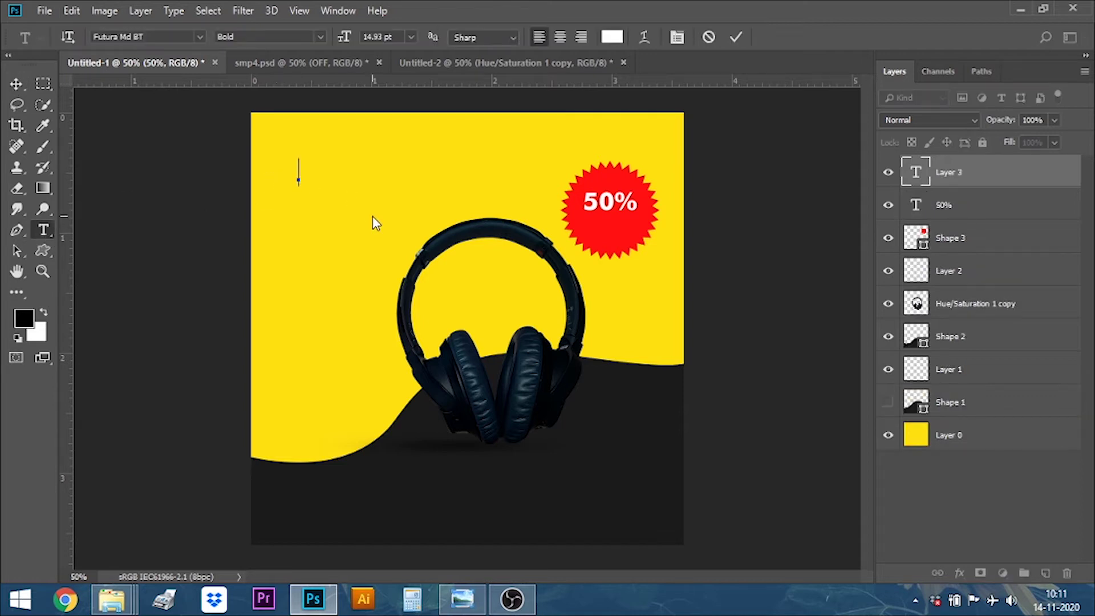
text(off)
key(BackSpace)
key(BackSpace)
key(BackSpace)
text(OFF)
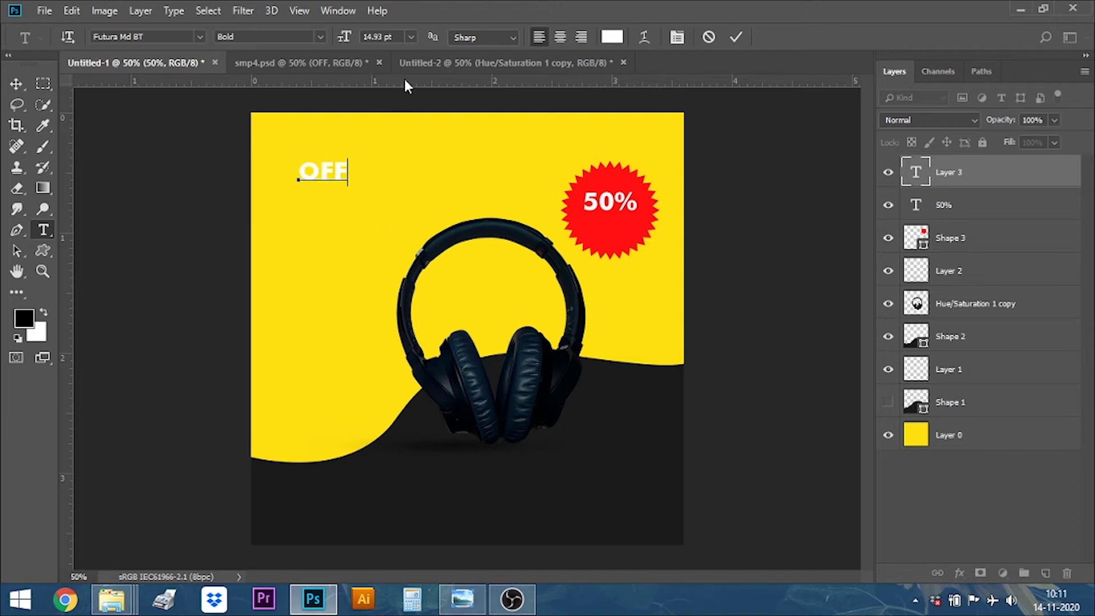
Resize OFF to 7.25 pt and position it just beneath the 50% on the starburst.
drag(347, 171, 305, 183)
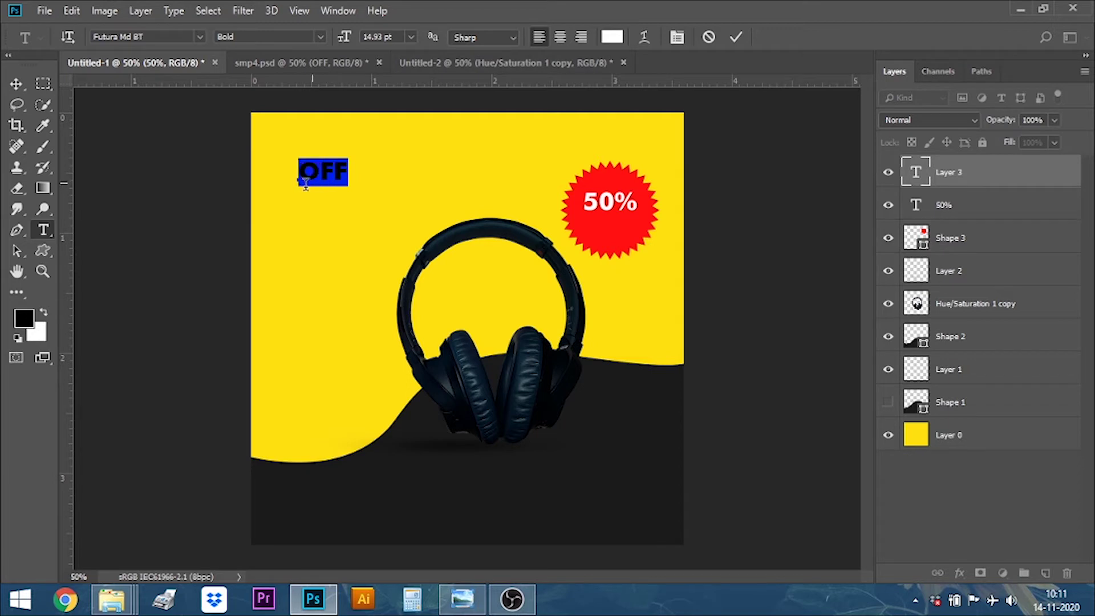
click(410, 36)
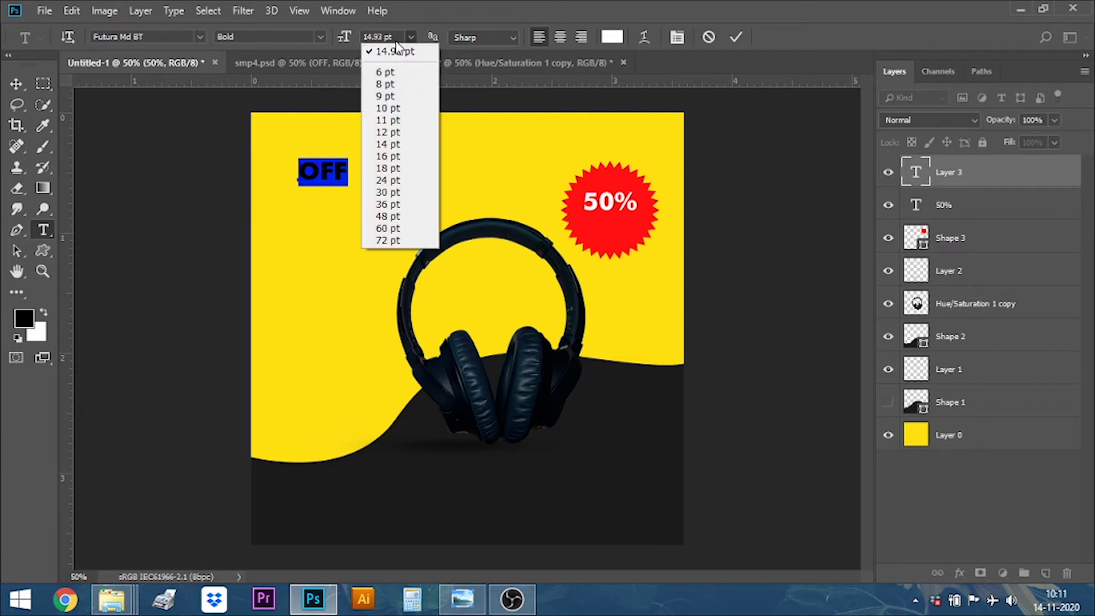
click(396, 34)
drag(385, 39, 336, 50)
text(7)
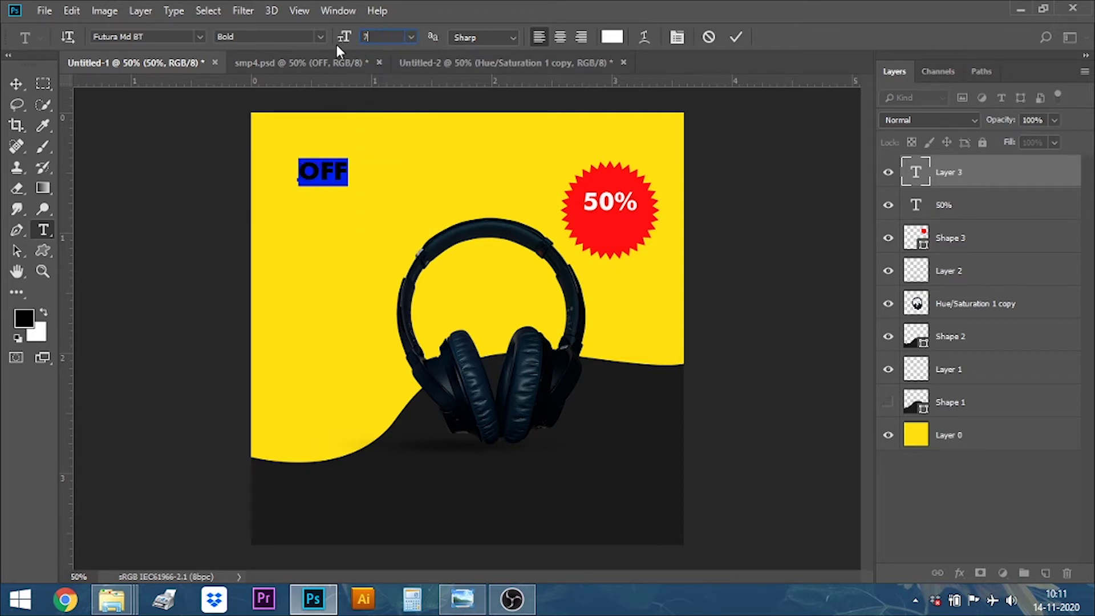
text(.2)
text(5)
key(Return)
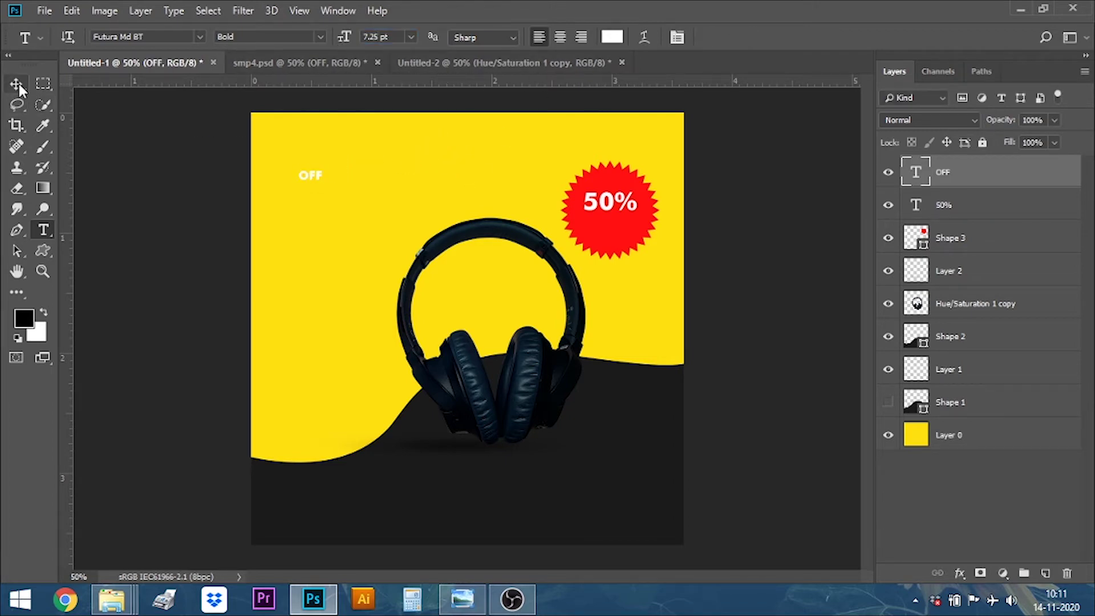
click(16, 83)
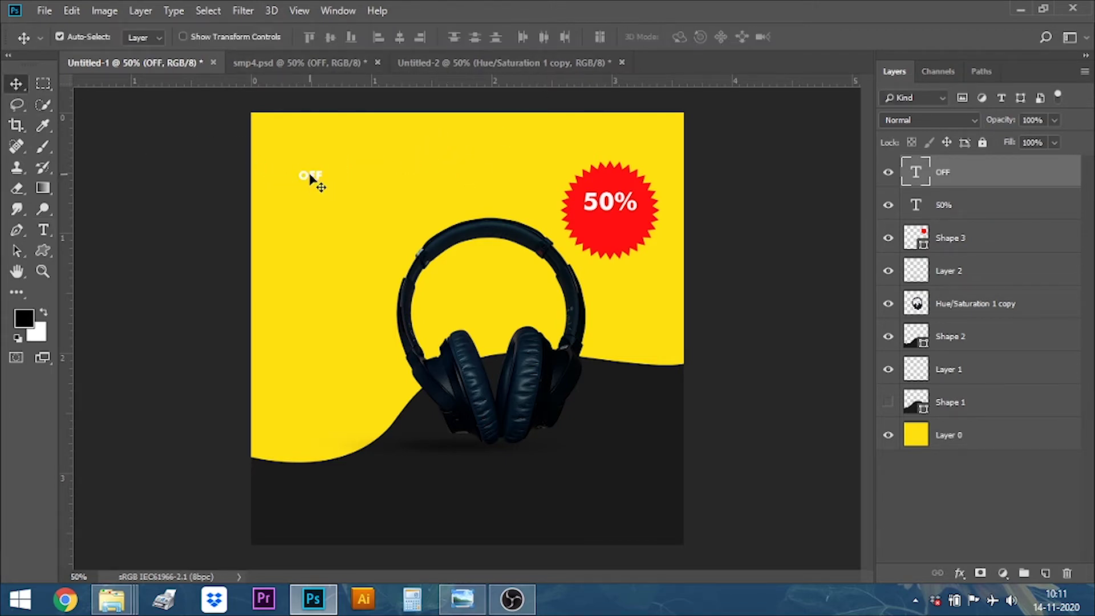
drag(312, 177, 627, 225)
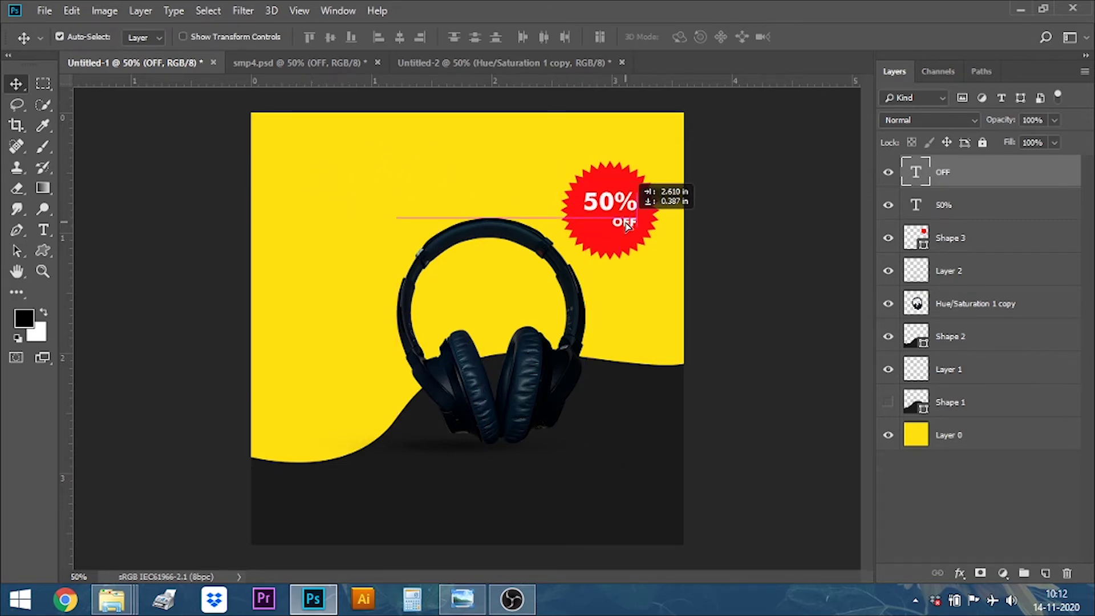
drag(627, 226, 625, 225)
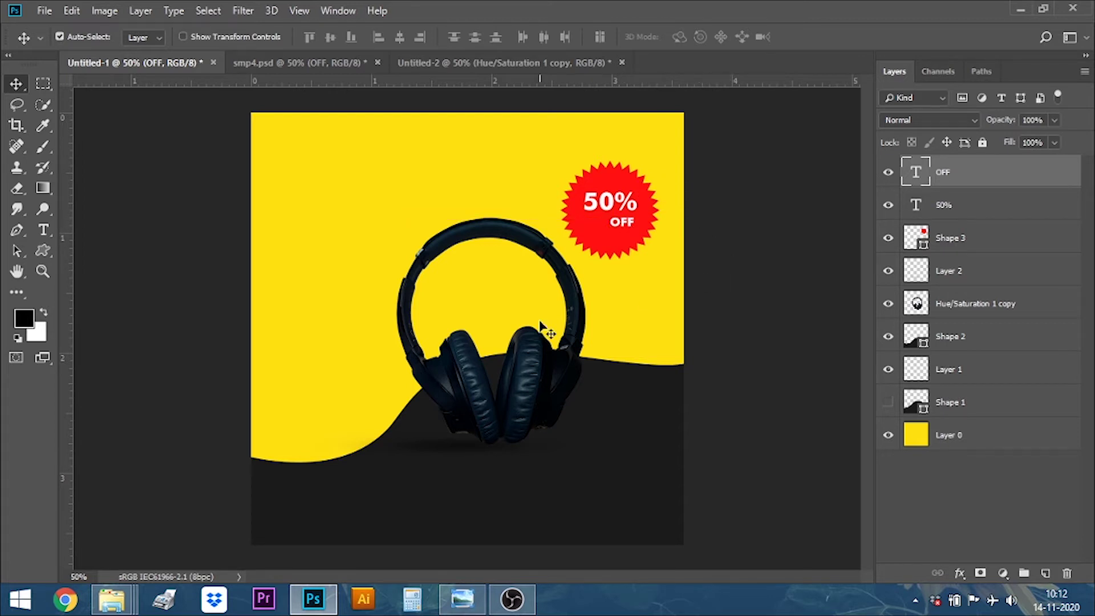
Type the YOUR LOGO text in the upper-left of the poster.
click(43, 230)
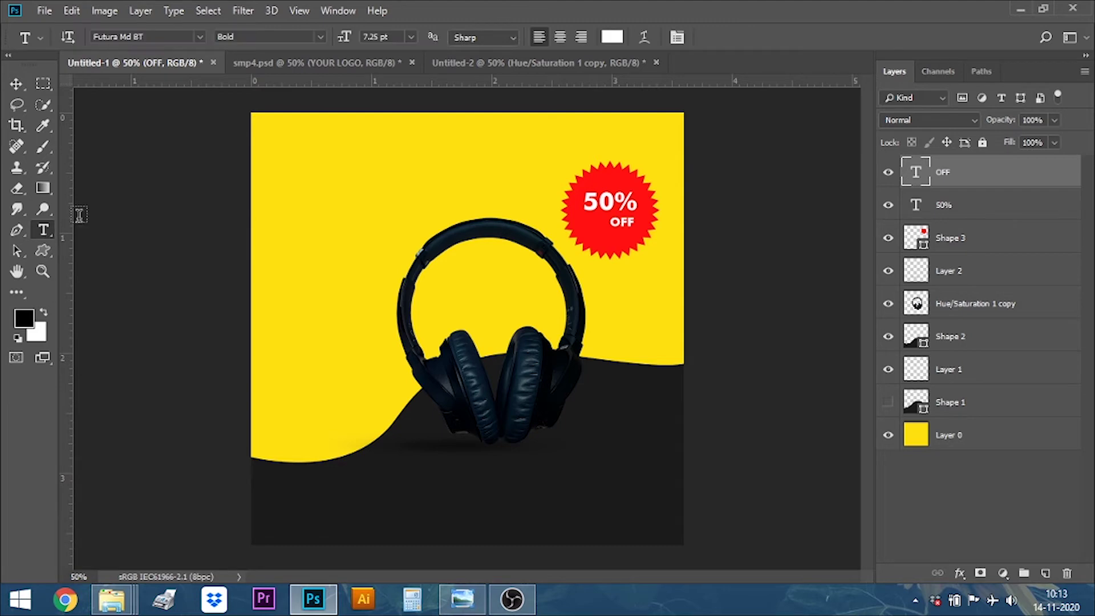
click(305, 197)
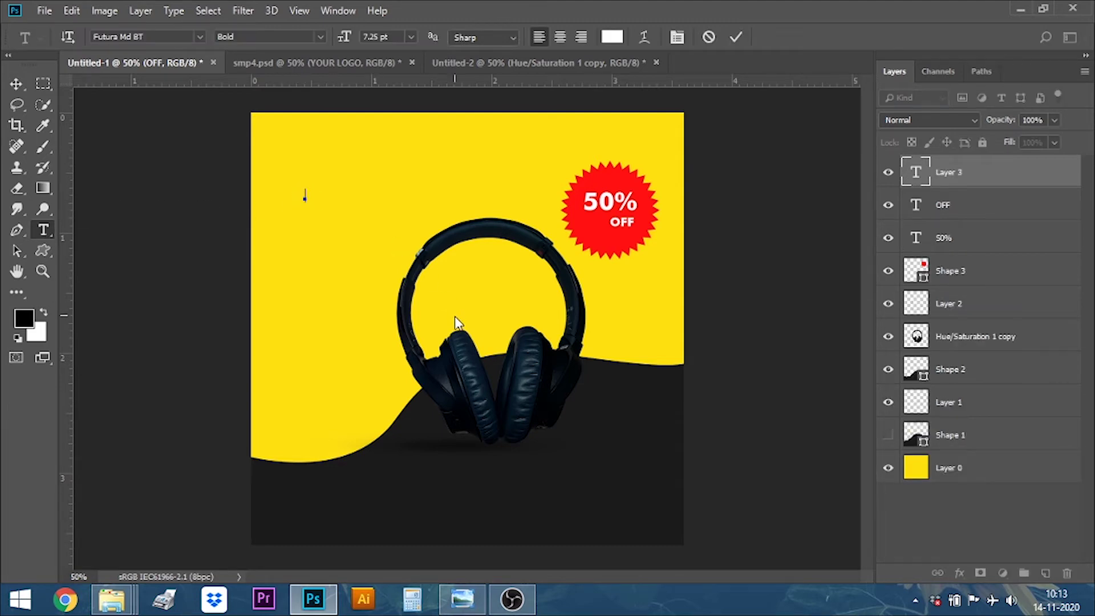
text(YOUR)
text(N)
key(BackSpace)
text(LOGO)
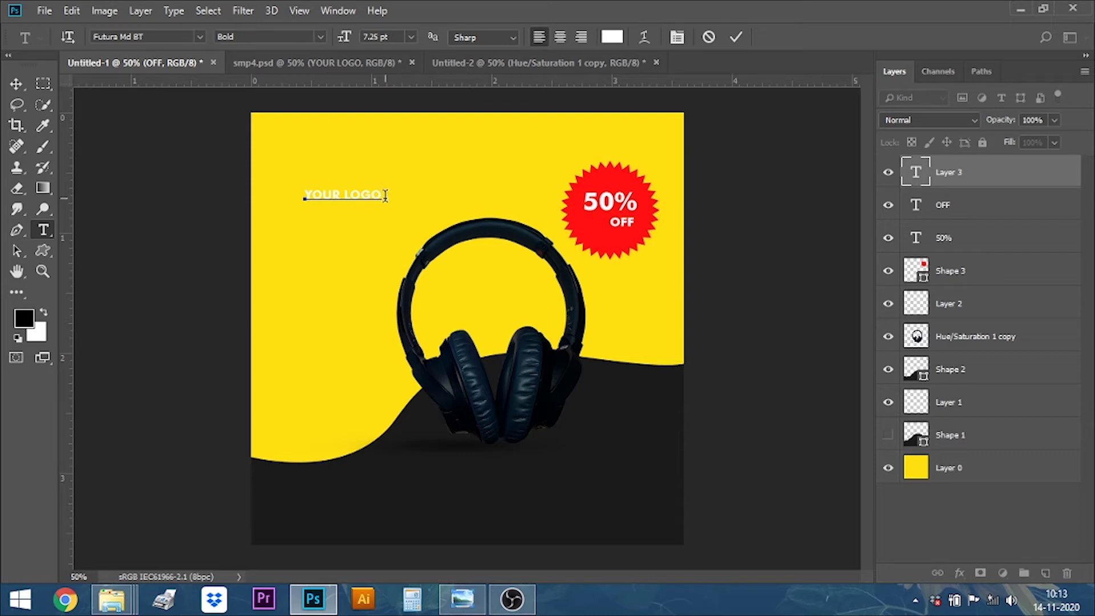
Give YOUR LOGO a dark grey colour sampled from the poster and a 6.8 pt size.
drag(384, 195, 302, 196)
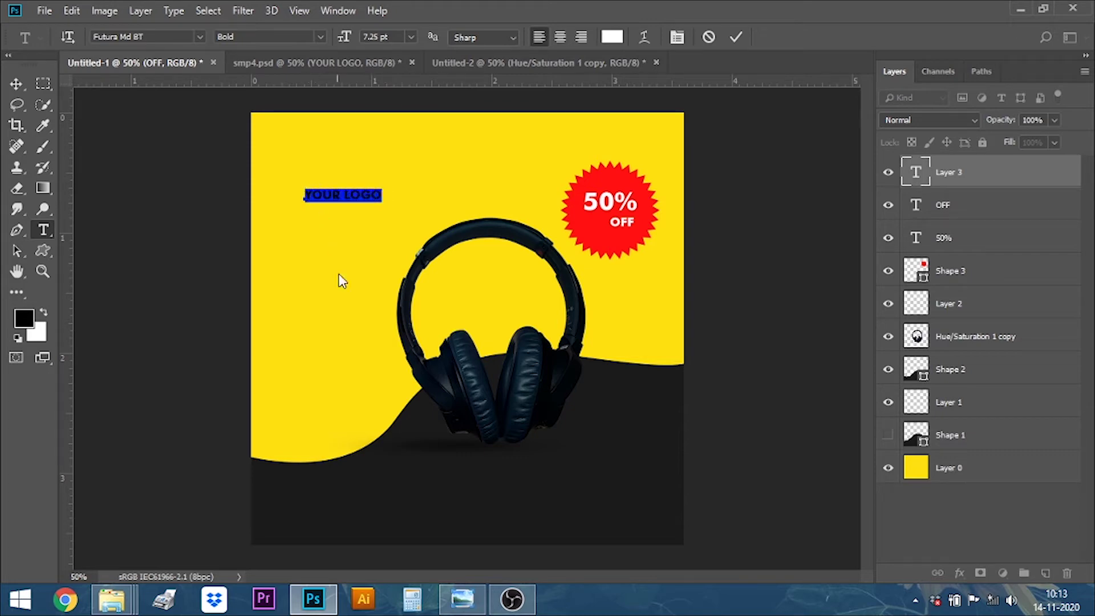
click(612, 36)
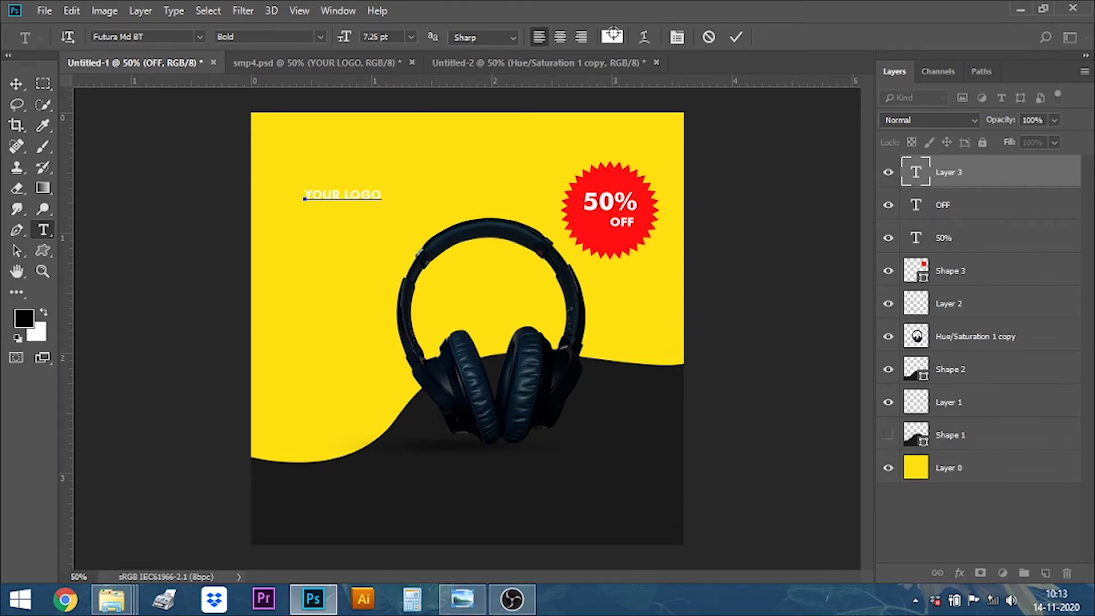
click(303, 497)
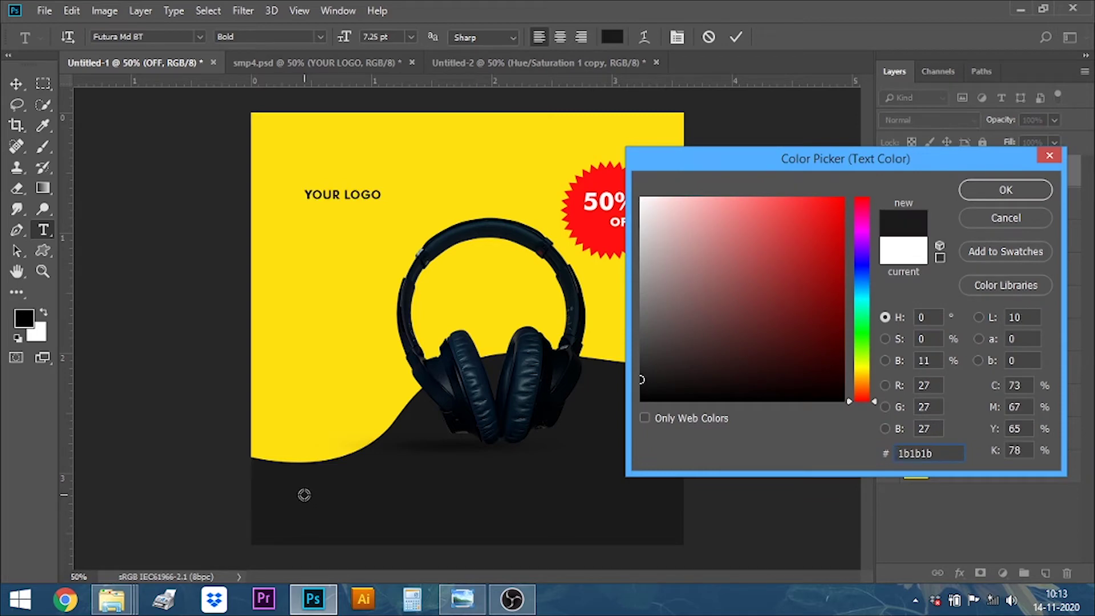
click(988, 199)
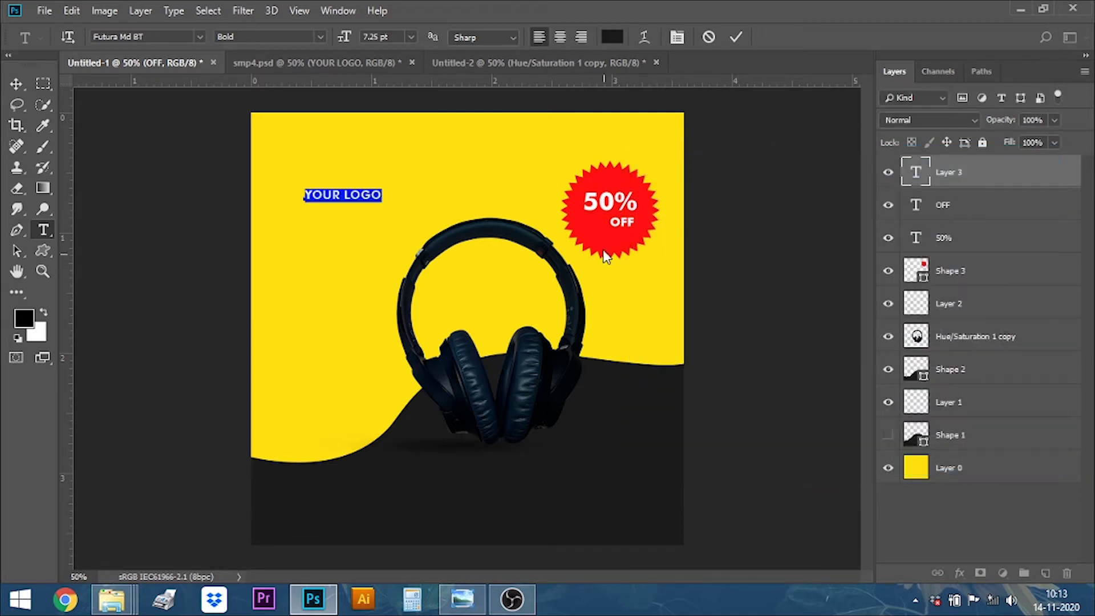
click(409, 36)
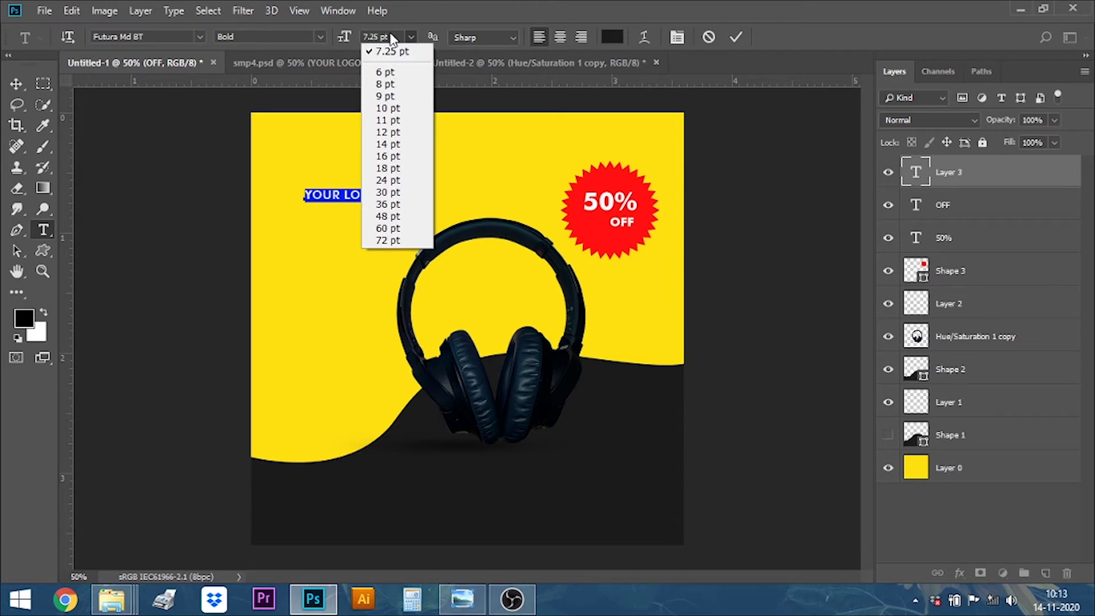
click(392, 38)
click(346, 37)
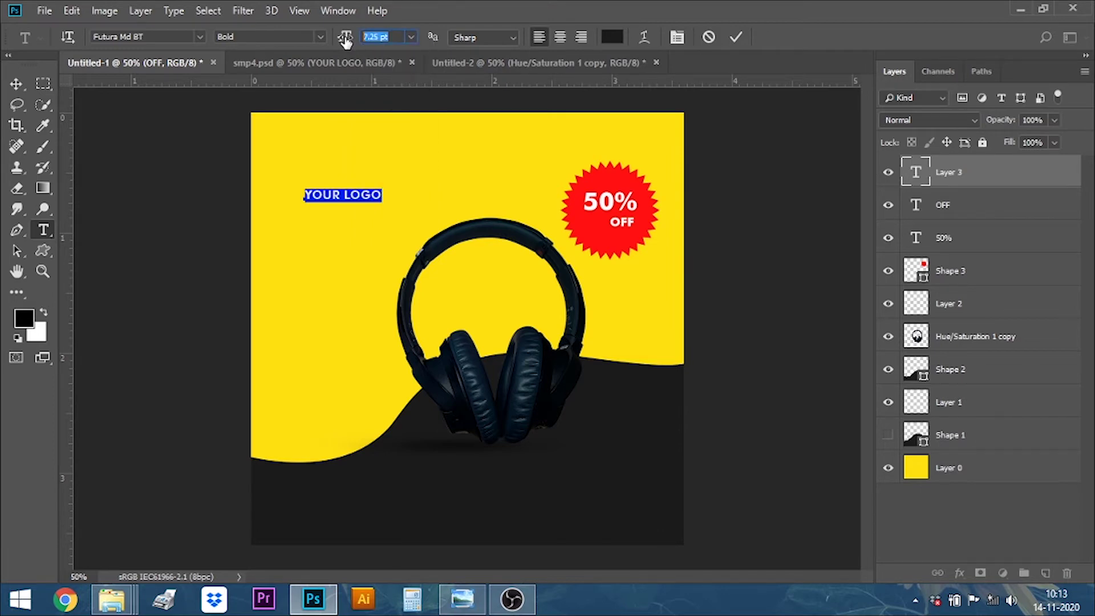
text(6.8)
key(Return)
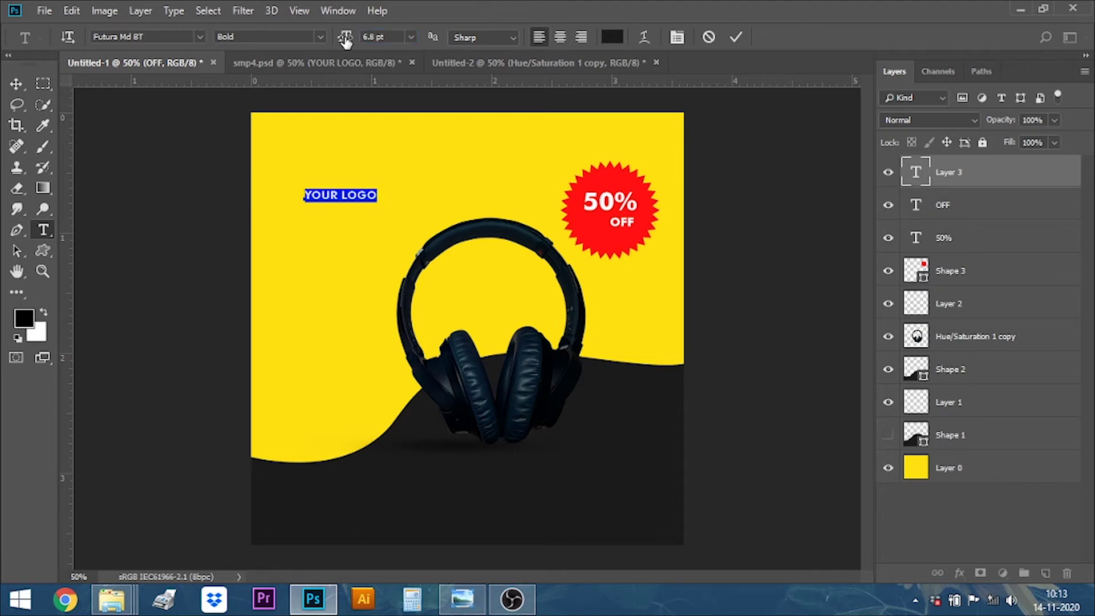
Commit YOUR LOGO and drag it near the top-left corner.
click(734, 39)
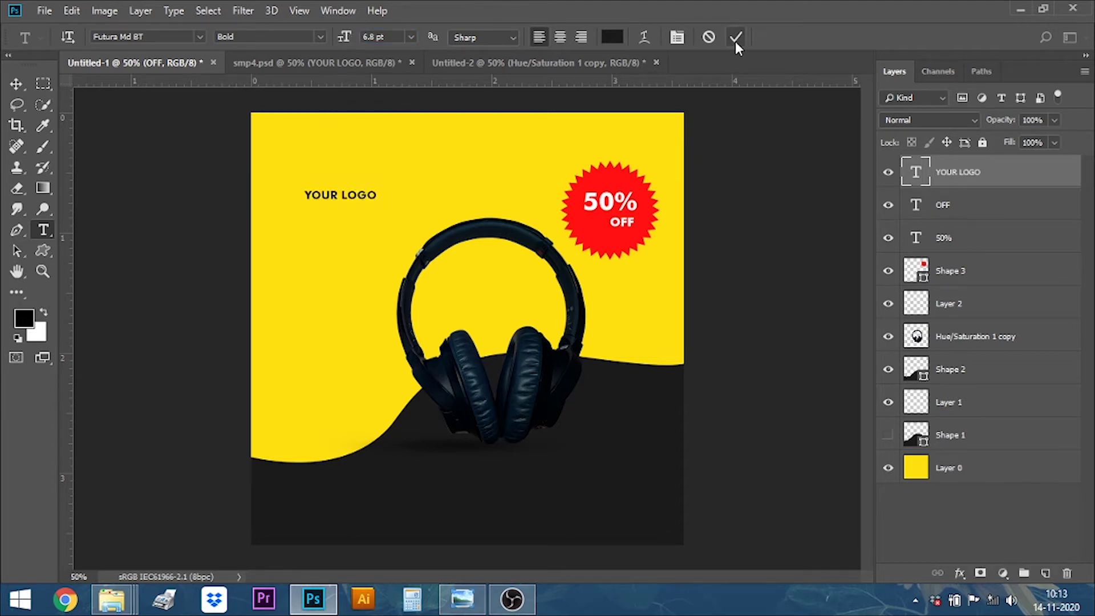
click(16, 85)
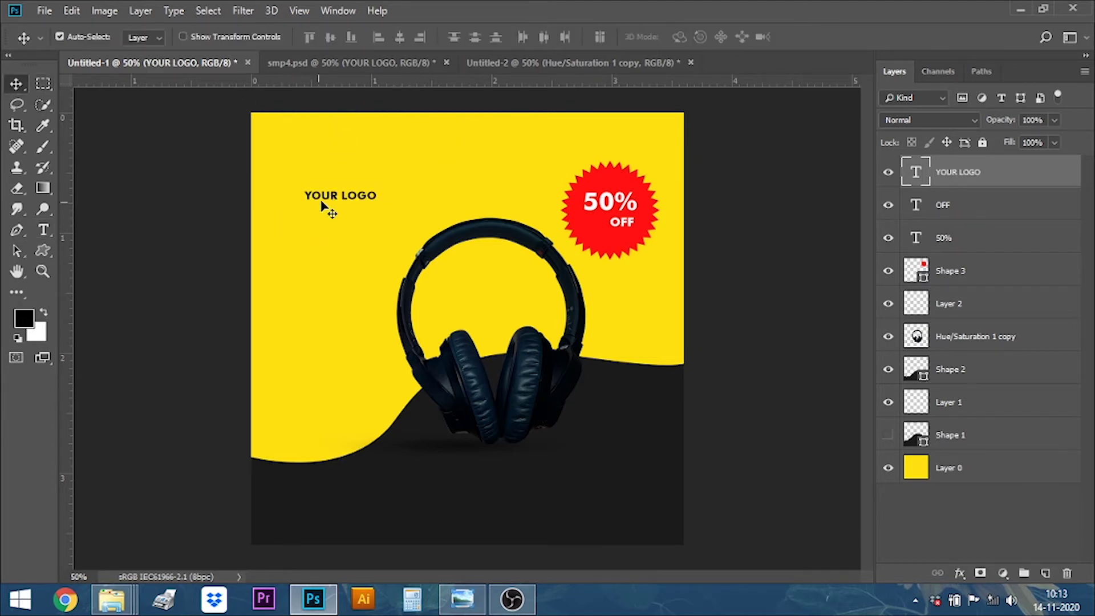
mouse_move(329, 199)
mouse_down()
mouse_move(307, 141)
mouse_move(310, 151)
mouse_up()
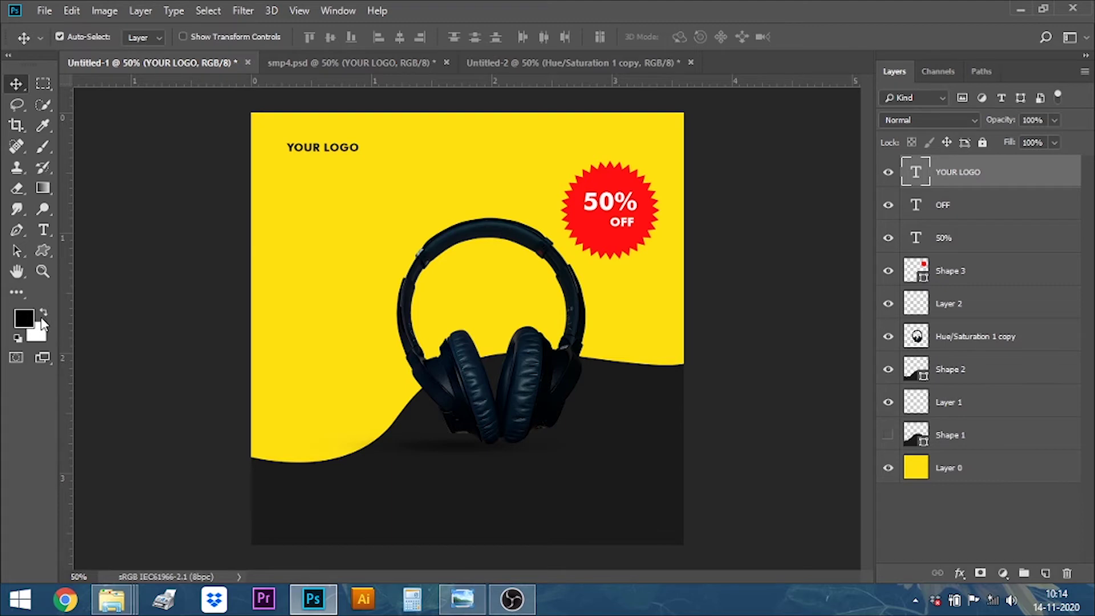
Draw a large black square with the Rectangle Tool and shift it up and left.
click(45, 250)
right_click(46, 255)
click(113, 254)
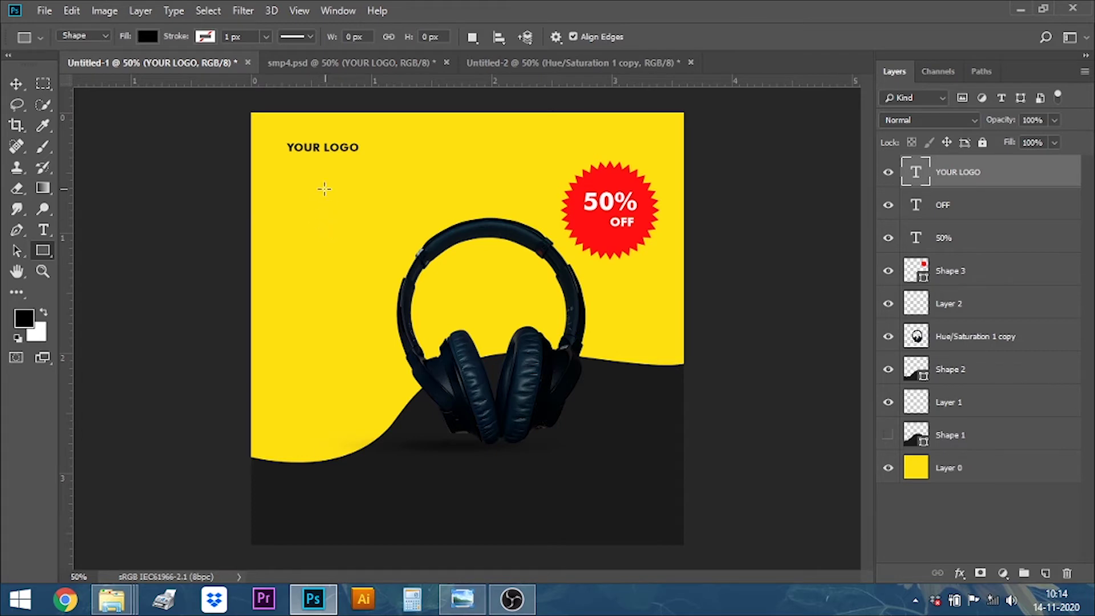
drag(296, 175, 757, 534)
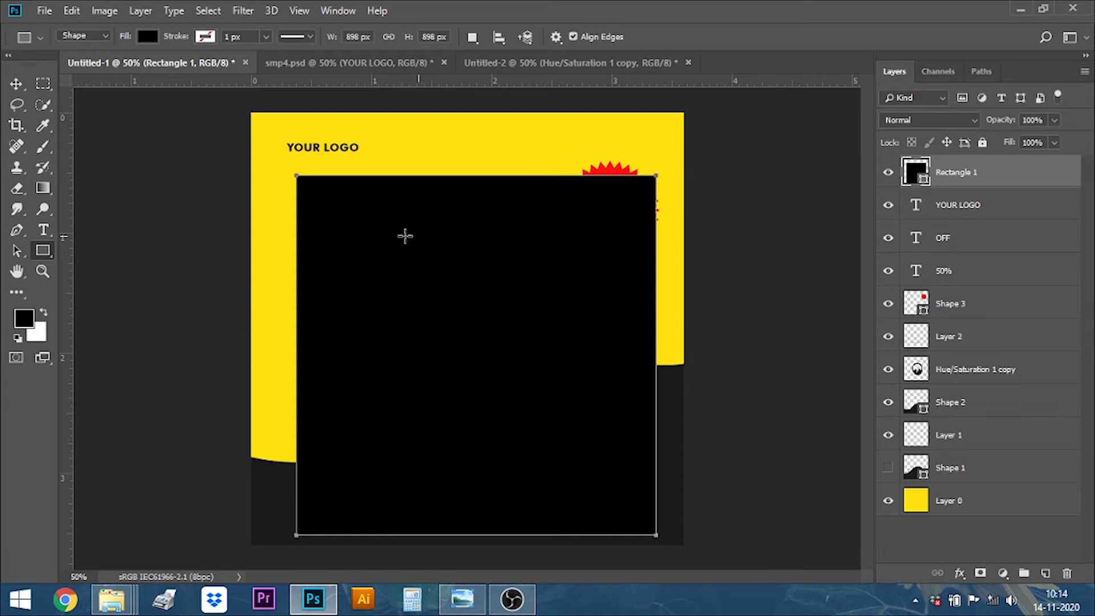
click(16, 83)
drag(423, 313, 399, 269)
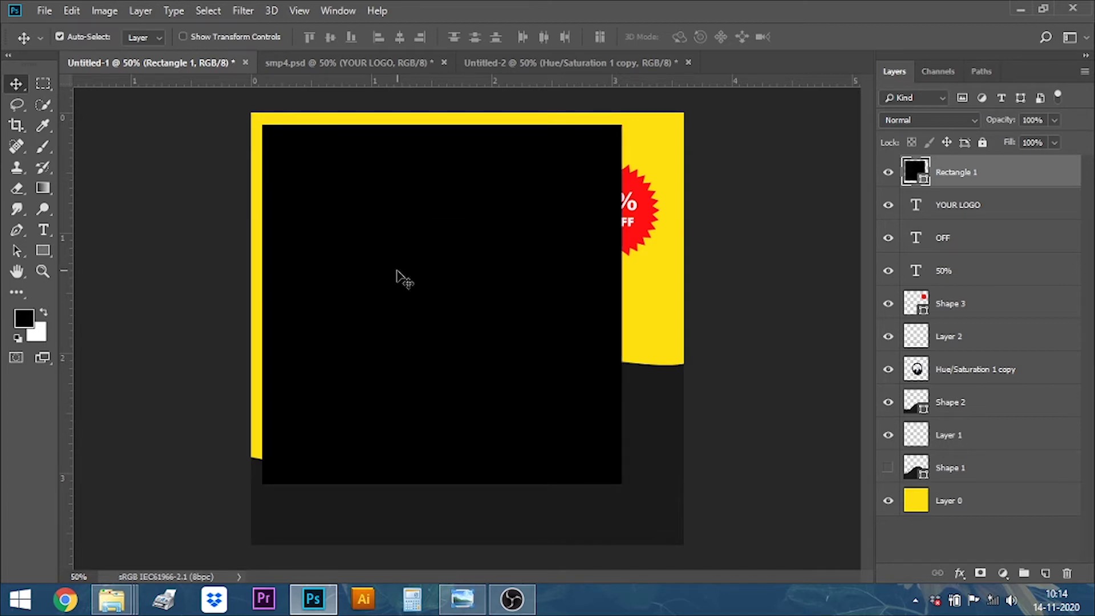
Free Transform the rectangle larger so it covers most of the poster.
click(44, 12)
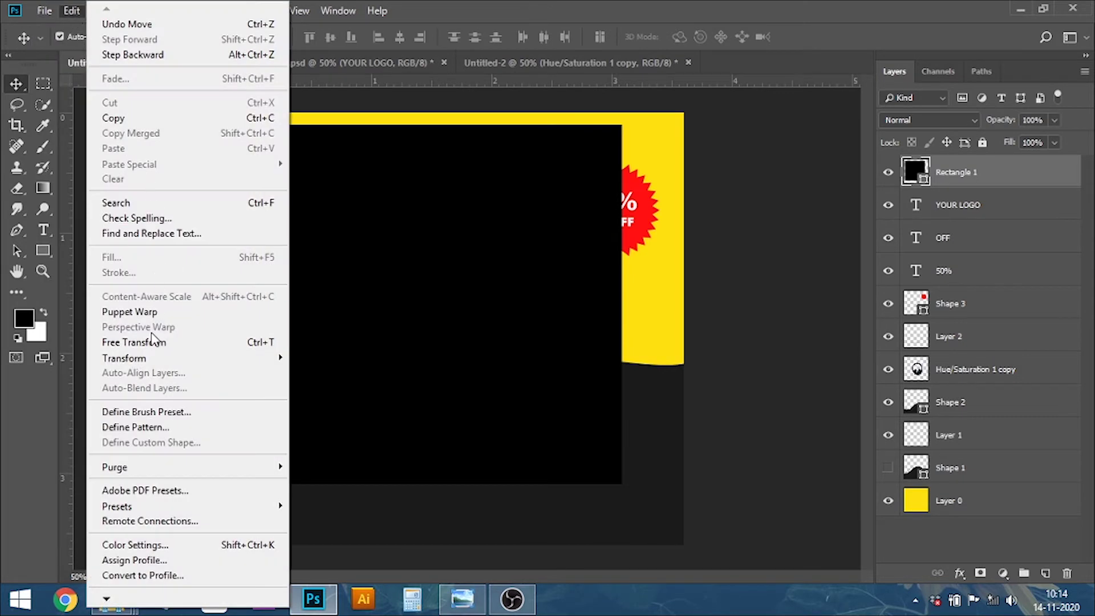
click(152, 341)
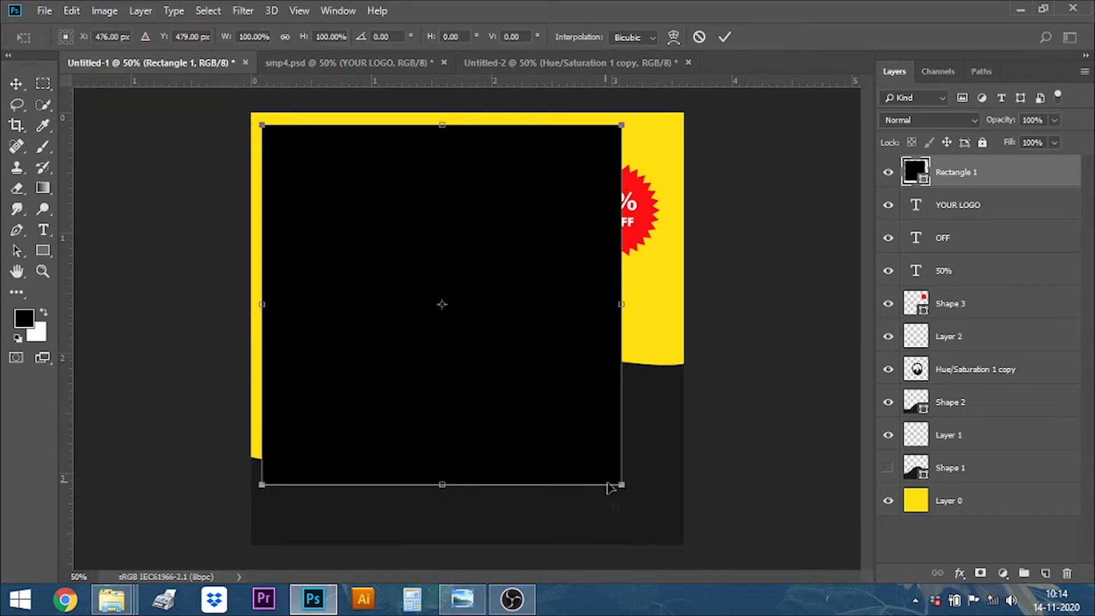
mouse_move(621, 484)
mouse_down()
mouse_move(663, 503)
mouse_move(668, 530)
mouse_up()
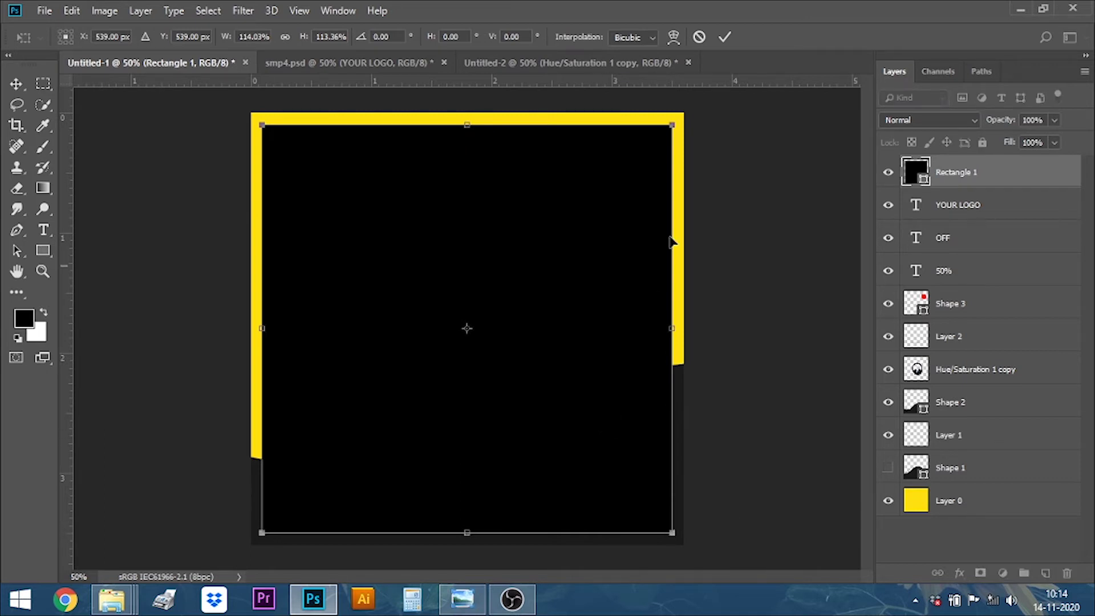
click(723, 37)
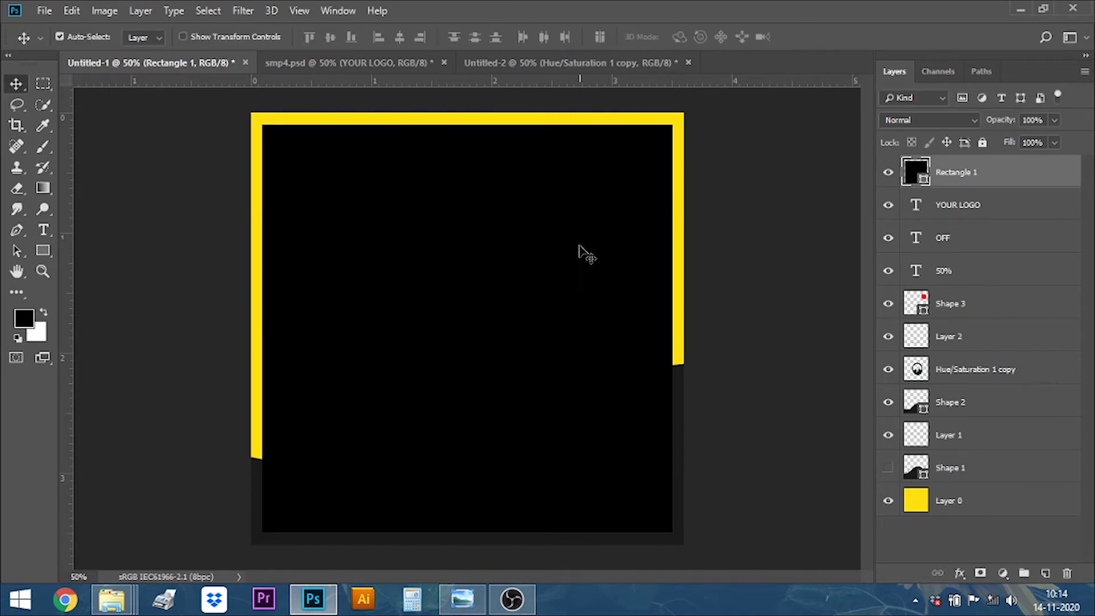
Give Rectangle 1 no fill and a white stroke about 13 px thick.
click(340, 9)
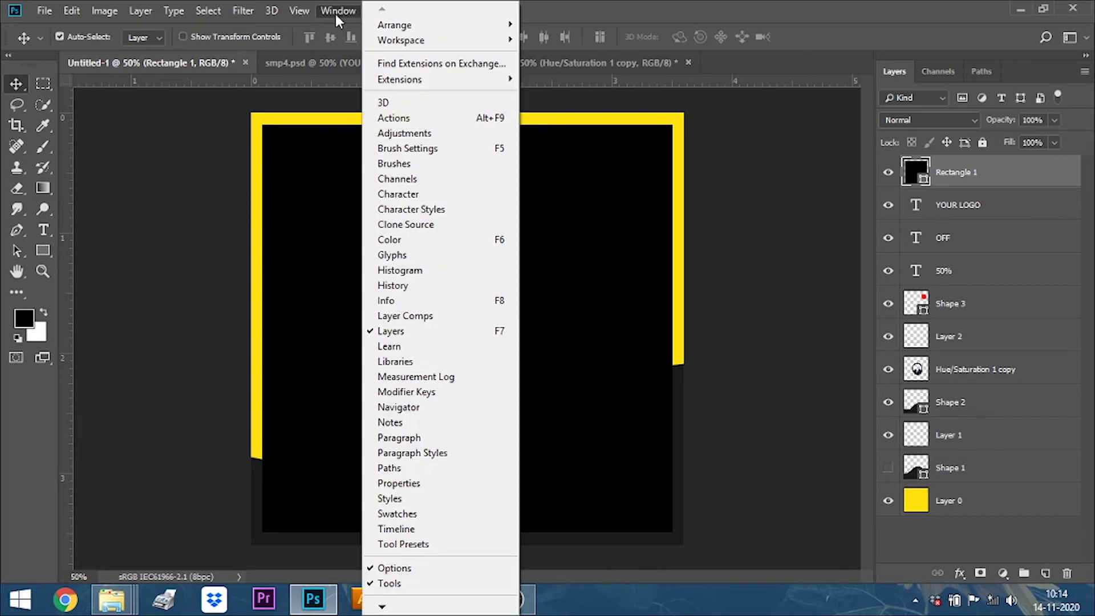
click(418, 484)
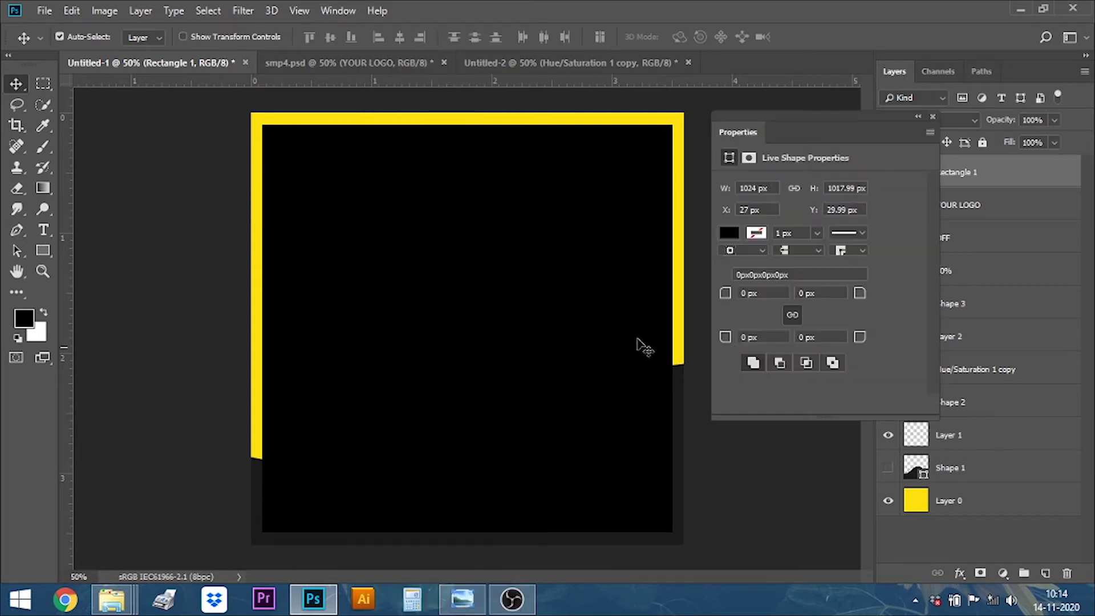
click(728, 233)
click(737, 264)
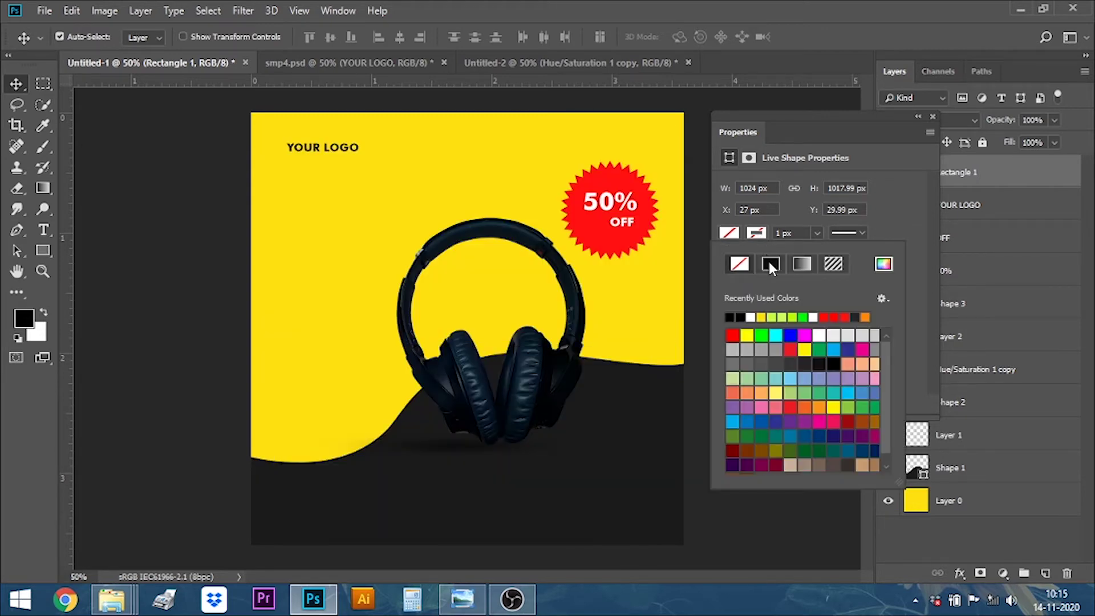
click(754, 317)
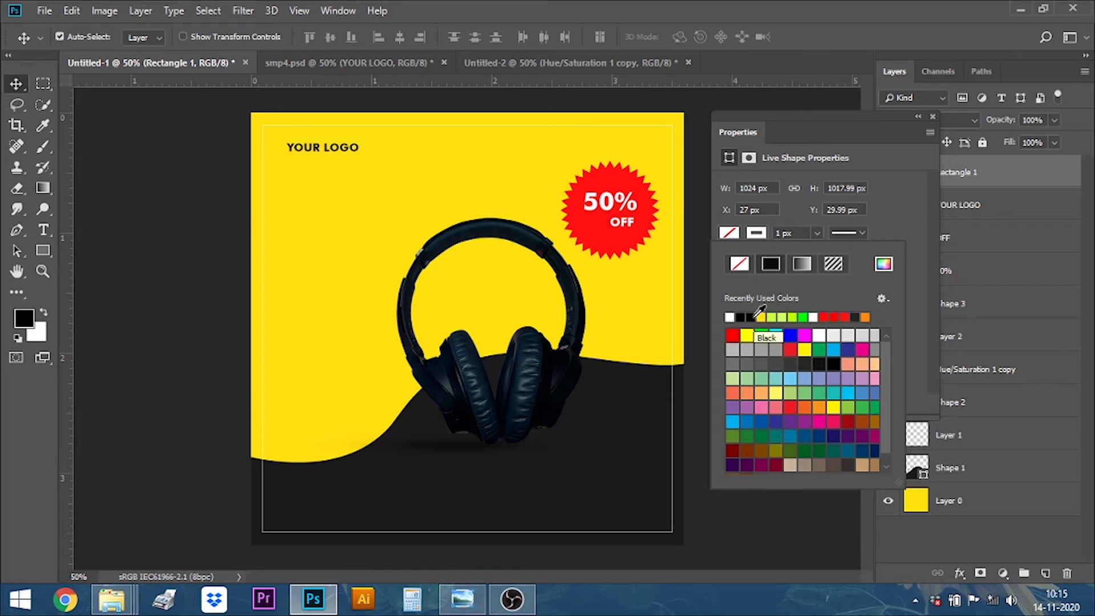
click(817, 233)
drag(817, 251, 819, 252)
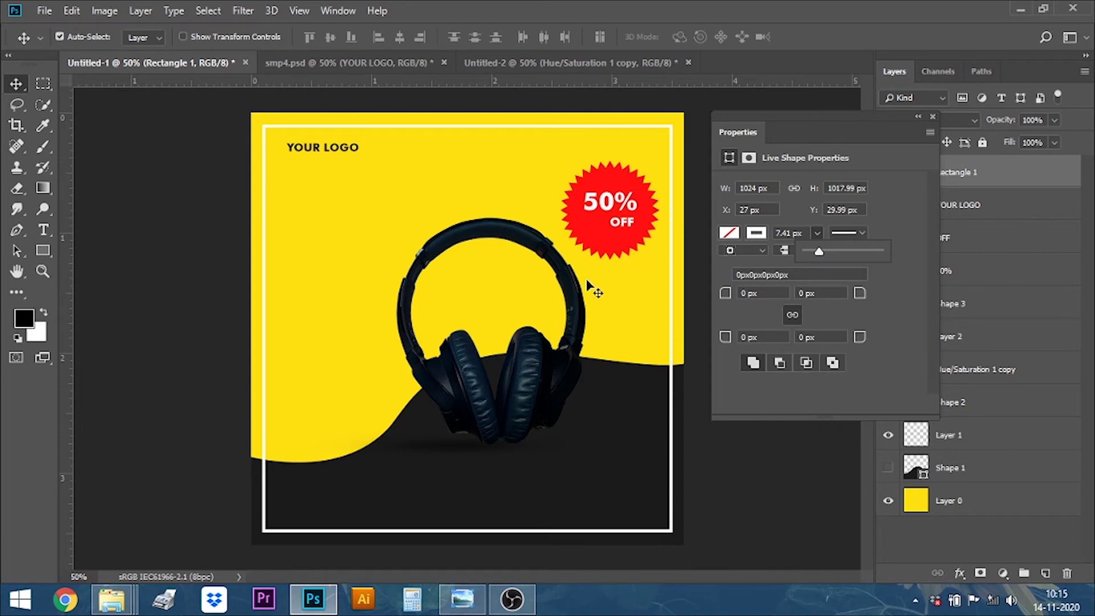
click(932, 116)
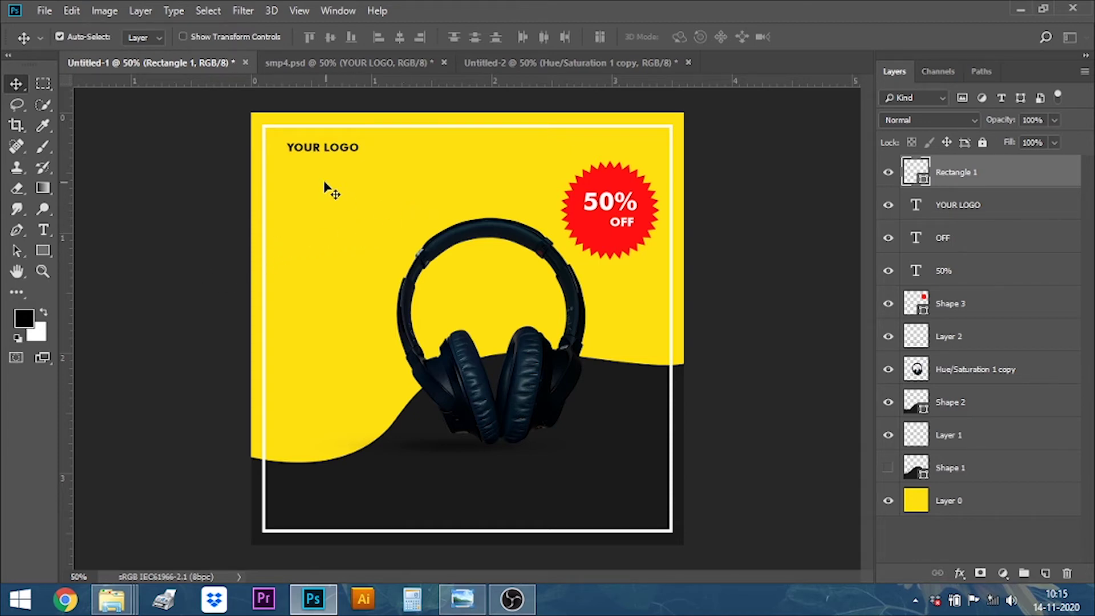
Nudge YOUR LOGO slightly left and down with the arrow keys.
click(320, 153)
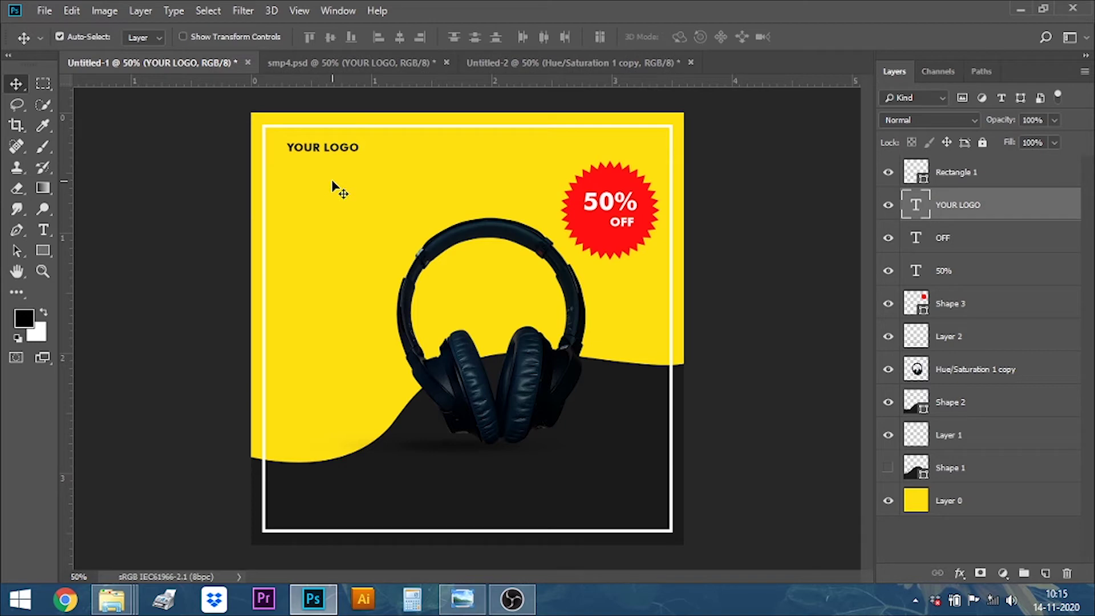
key(Left)
key(Left)
key(Left)
key(Down)
key(Down)
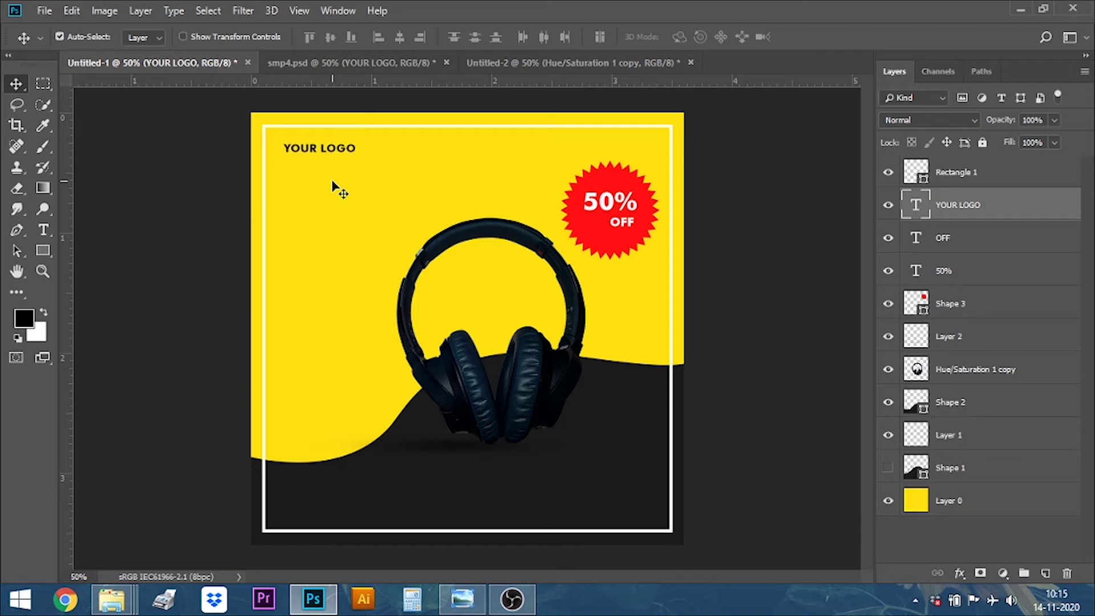
key(Down)
key(Down)
On a new layer, type New Collection just below YOUR LOGO.
key(ctrl+shift+alt+n)
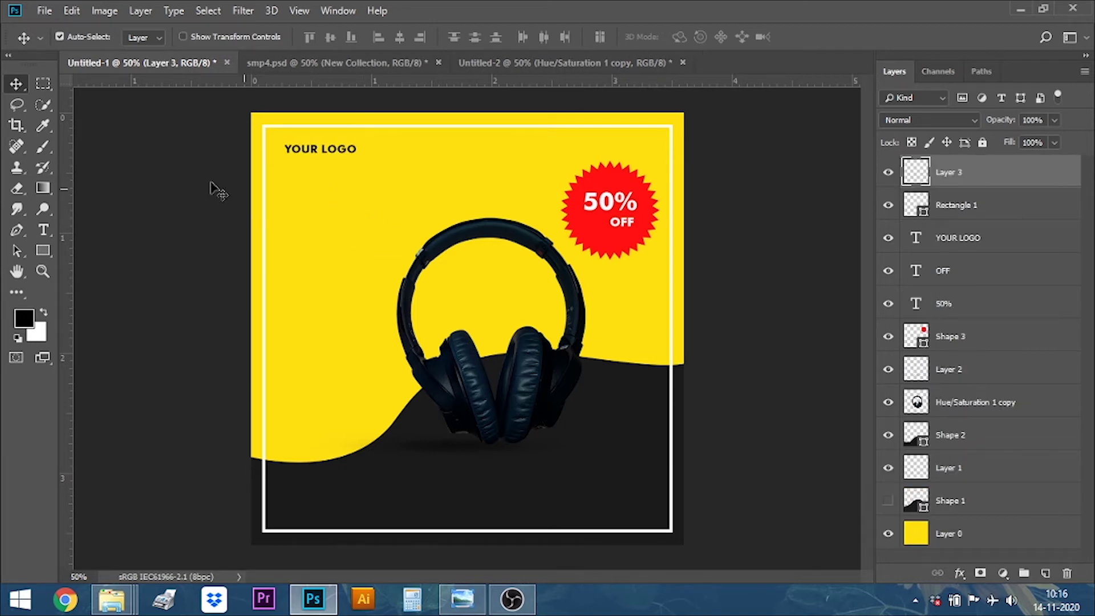
click(43, 229)
click(293, 203)
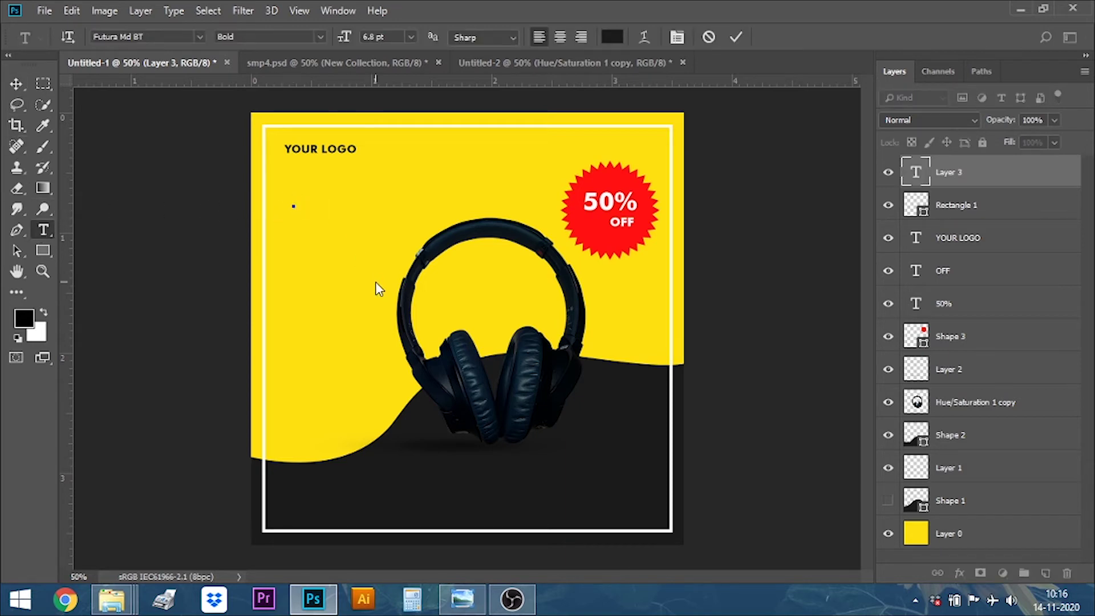
text(N)
text(ew )
text(C)
text(ollecti)
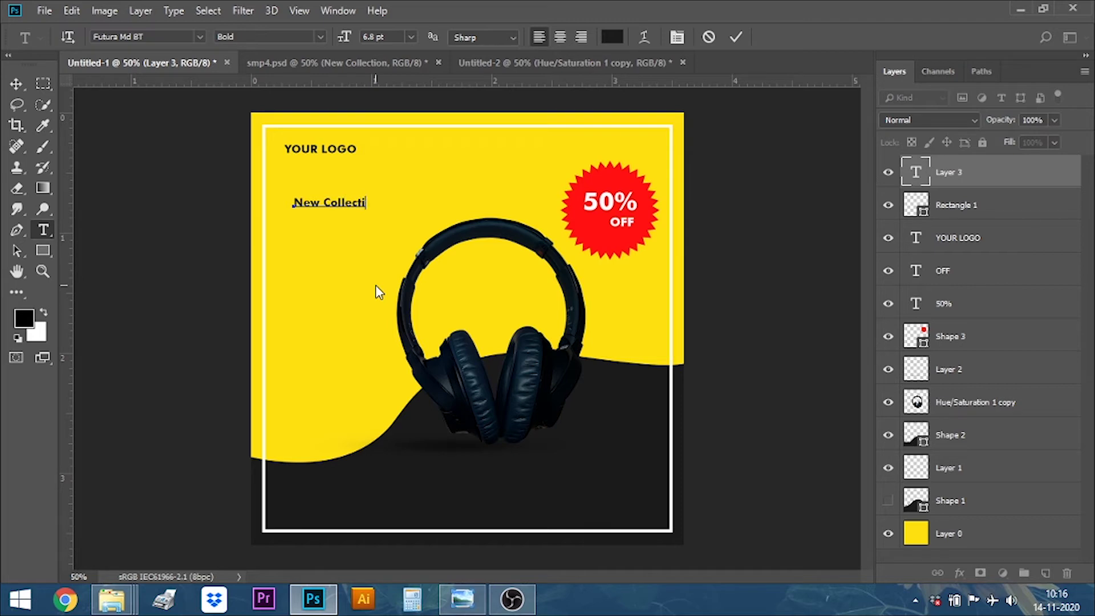
text(on)
Style New Collection at 8.78 pt, Medium weight, dark colour, and commit it.
drag(381, 203, 274, 204)
click(366, 36)
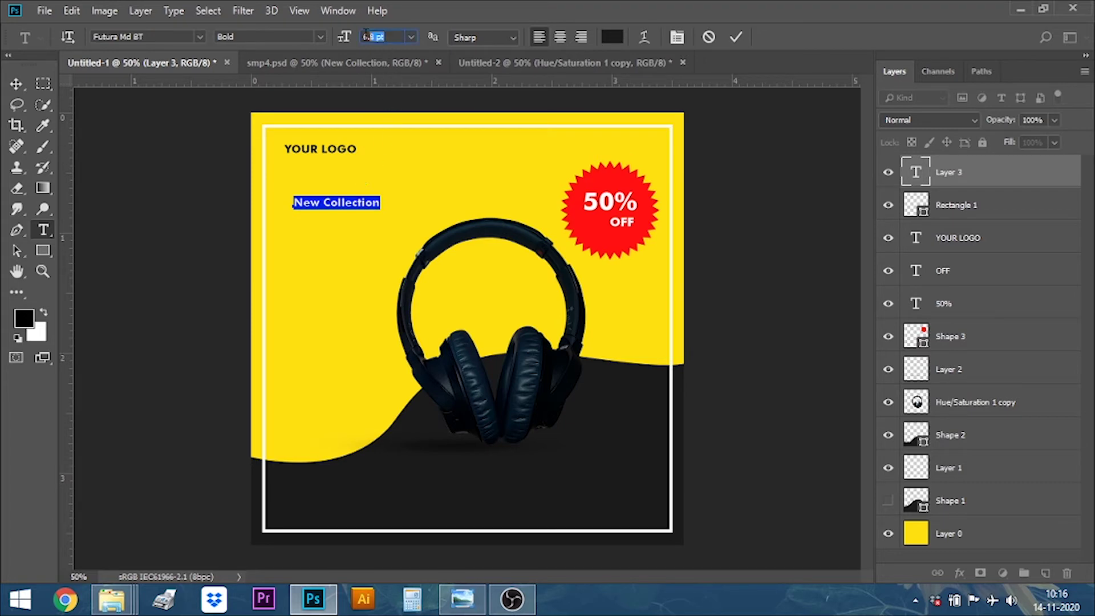
text(8.78)
key(Return)
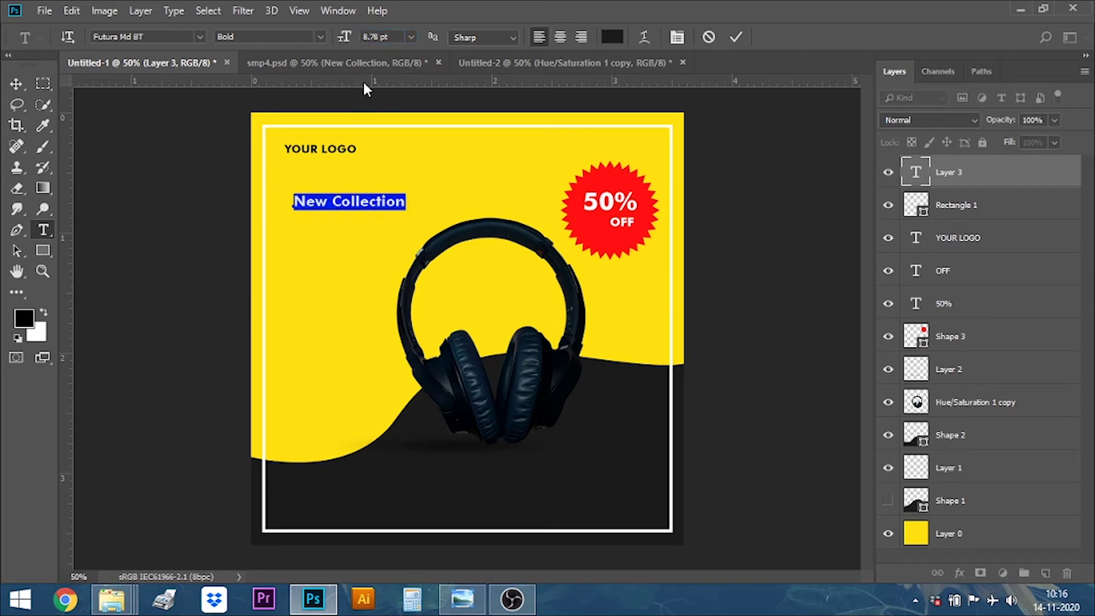
click(319, 37)
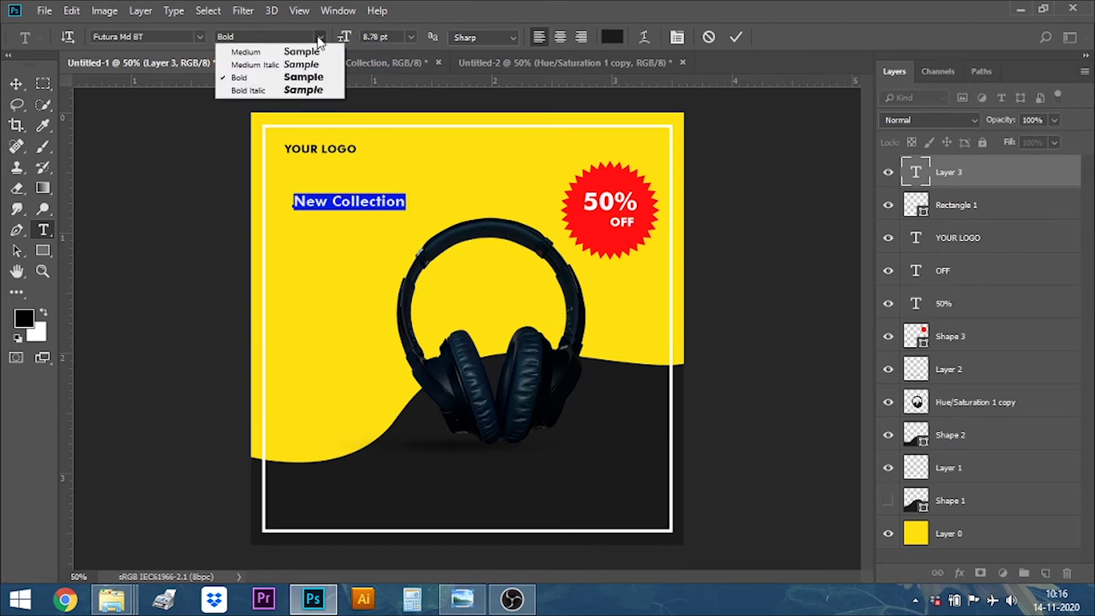
click(267, 52)
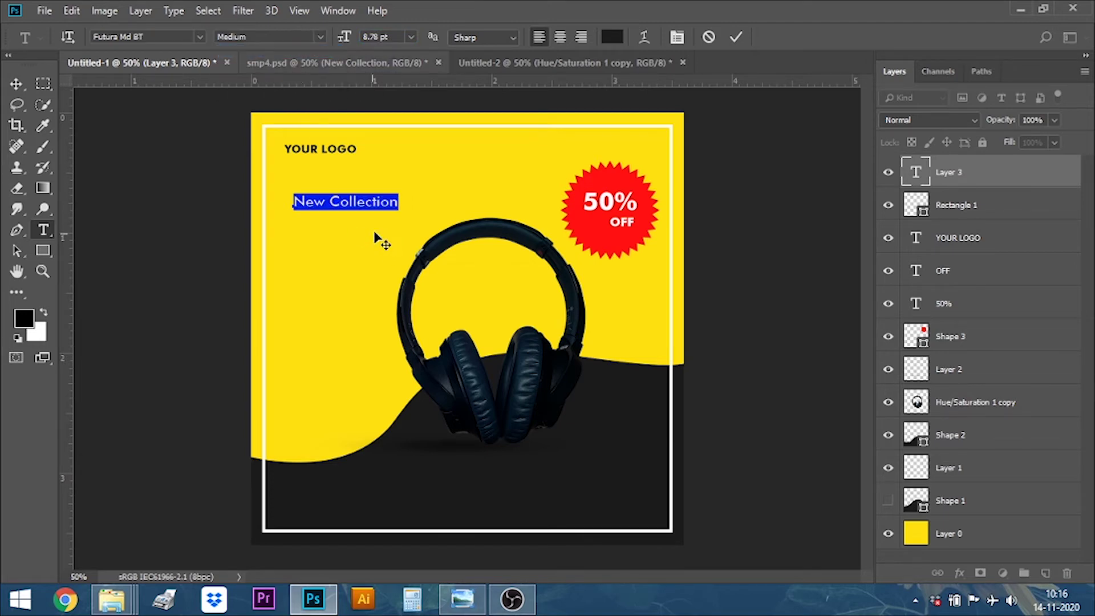
click(612, 37)
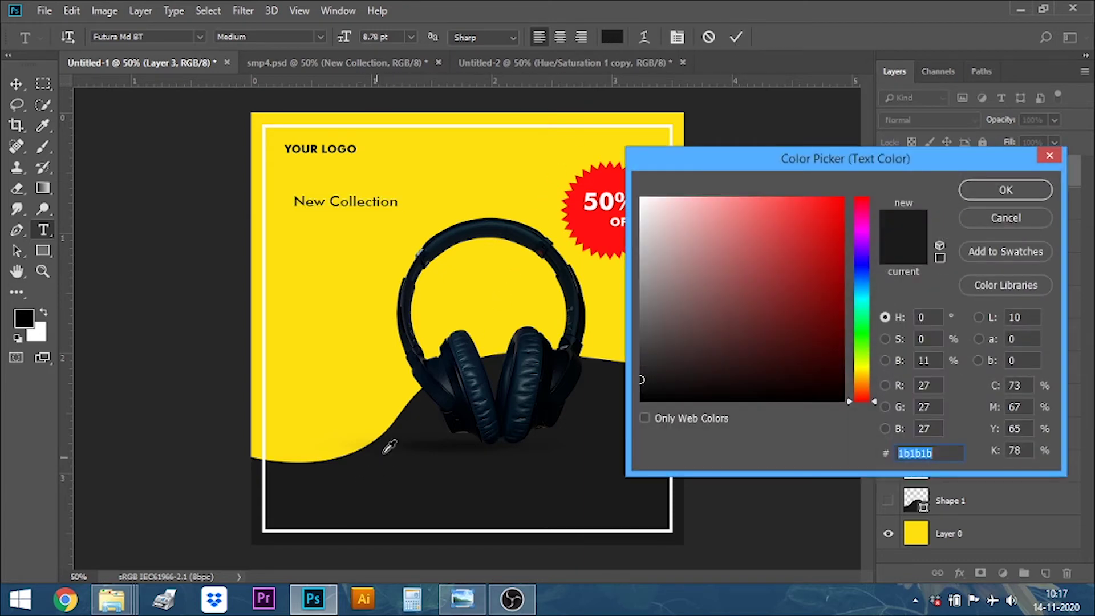
click(1000, 191)
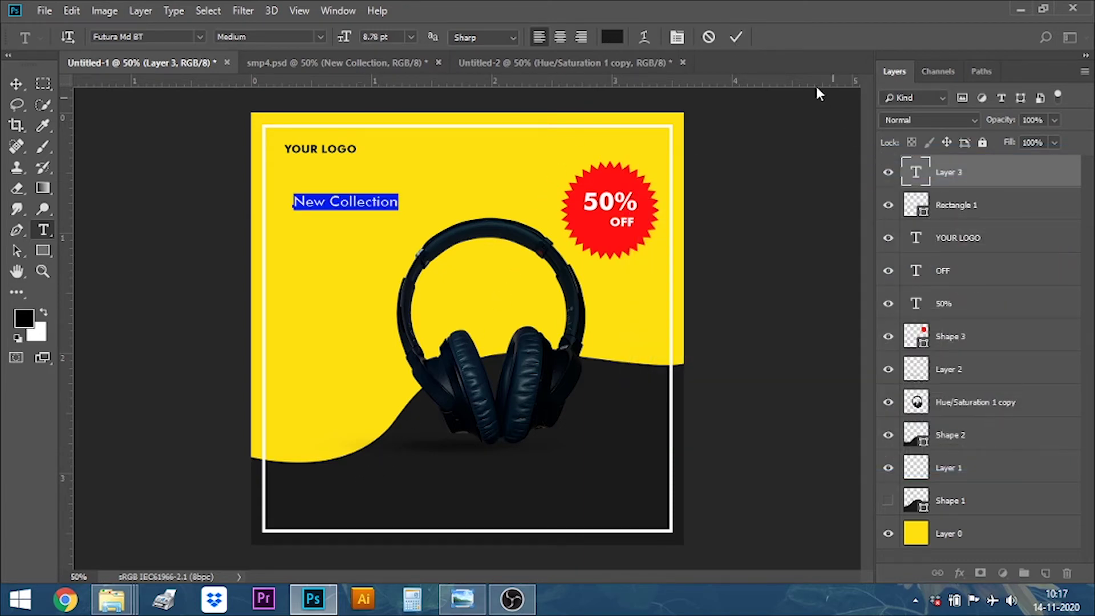
click(734, 38)
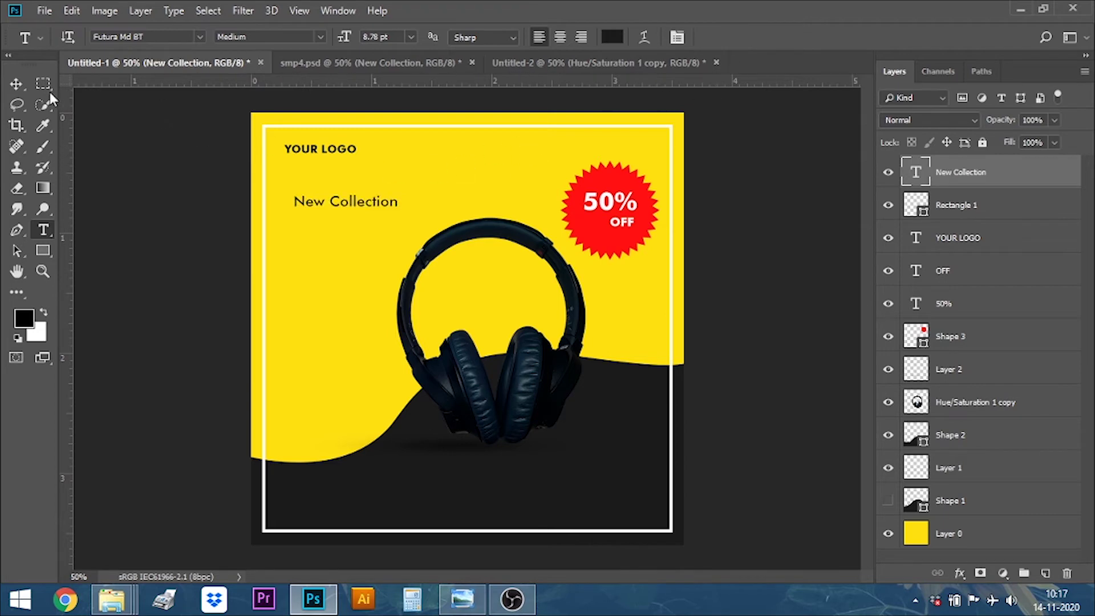
Nudge New Collection with the arrow keys so it aligns under YOUR LOGO.
click(15, 86)
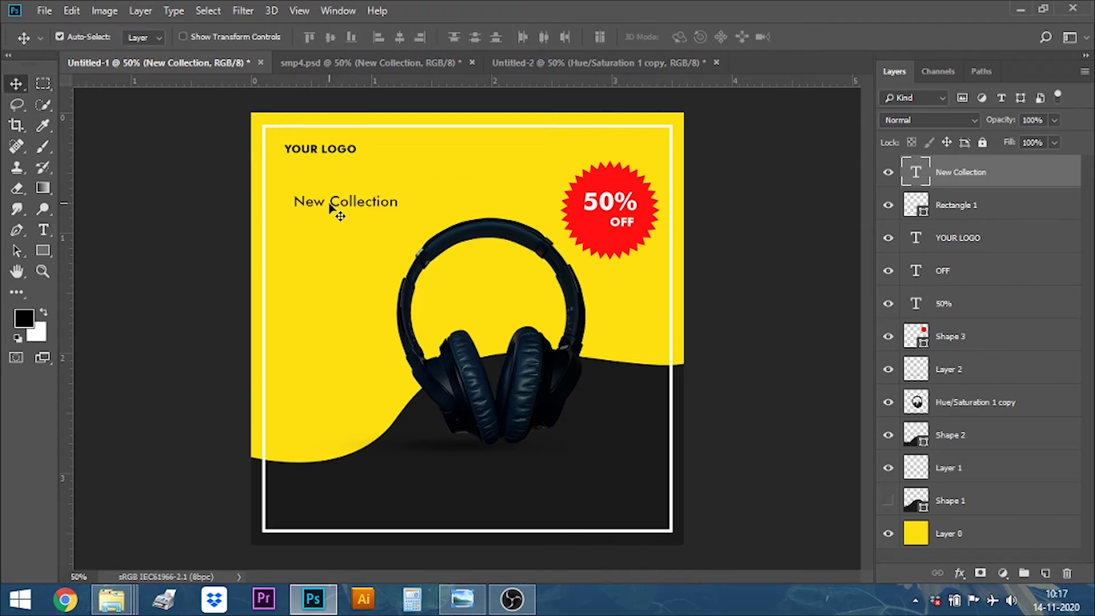
key(Left)
key(Left)
key(Left)
key(Left)
key(Left)
key(Left)
key(Left)
key(Left)
key(Left)
key(Left)
key(Left)
key(Left)
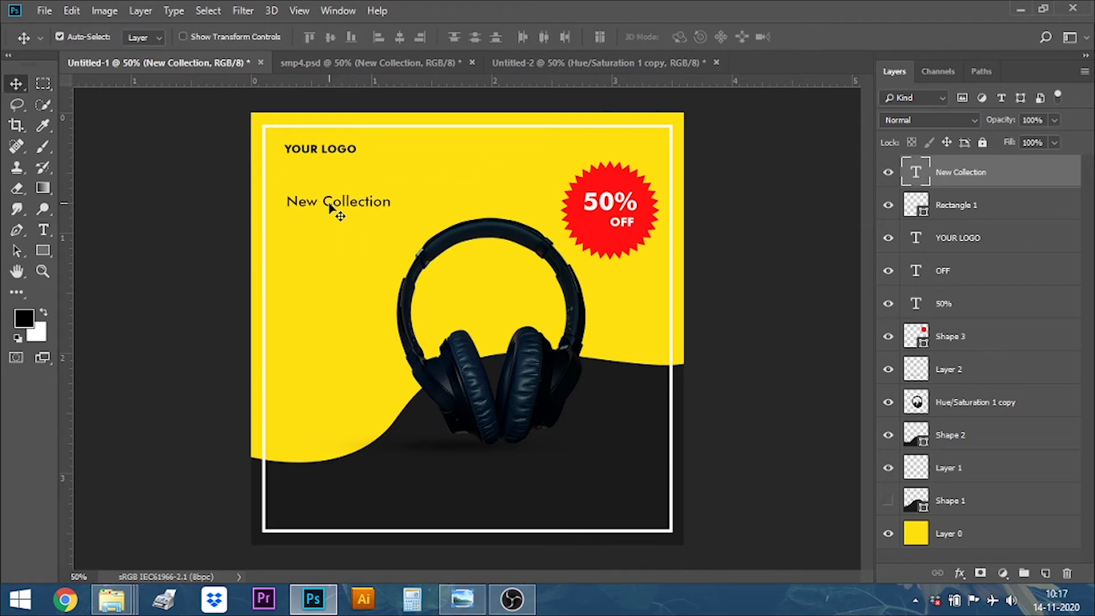
key(Left)
key(Left)
key(Left)
key(Left)
key(Left)
key(Left)
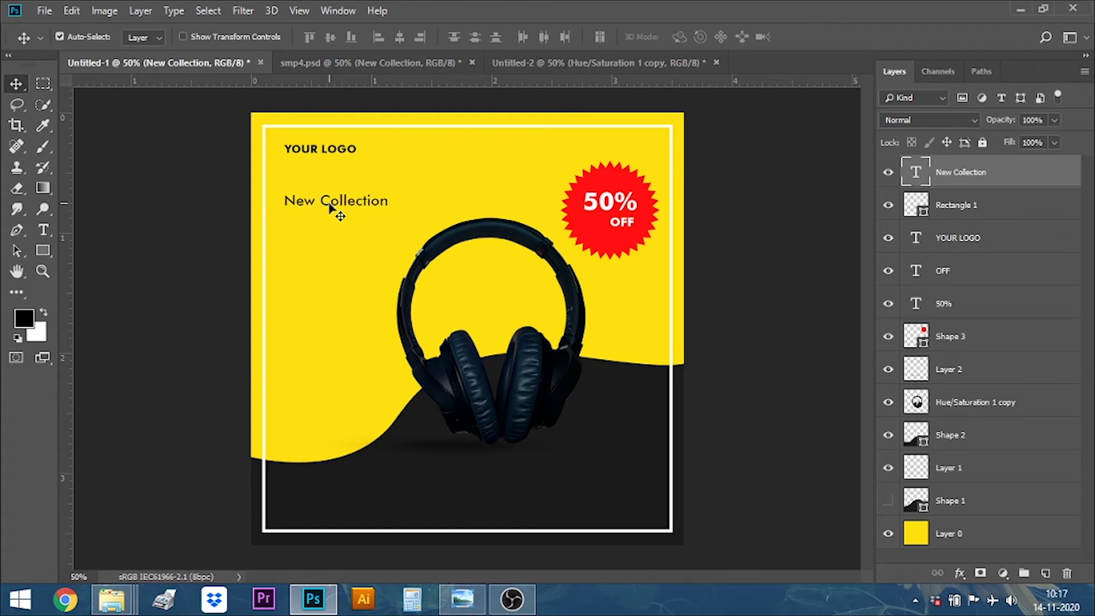
key(Right)
key(Right)
key(Right)
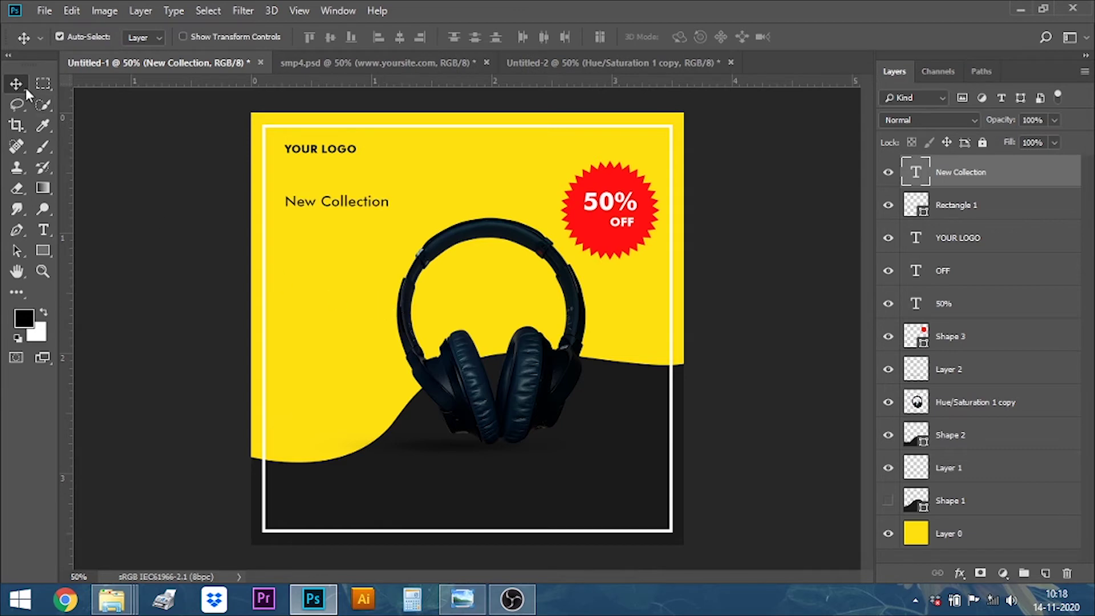
click(44, 229)
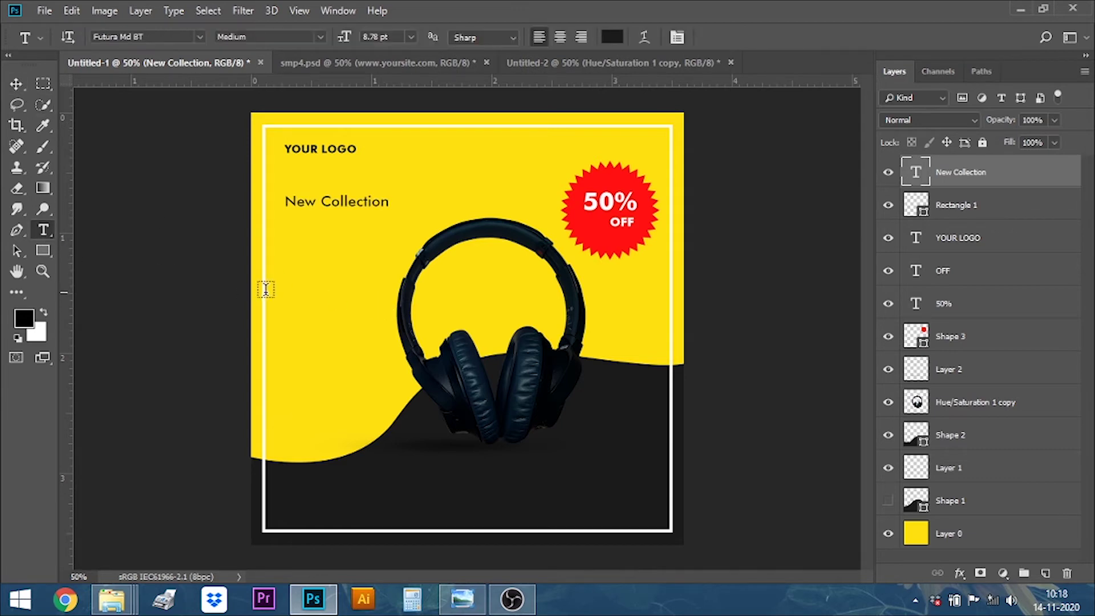
Type BIG SALE in Impact below New Collection.
click(294, 244)
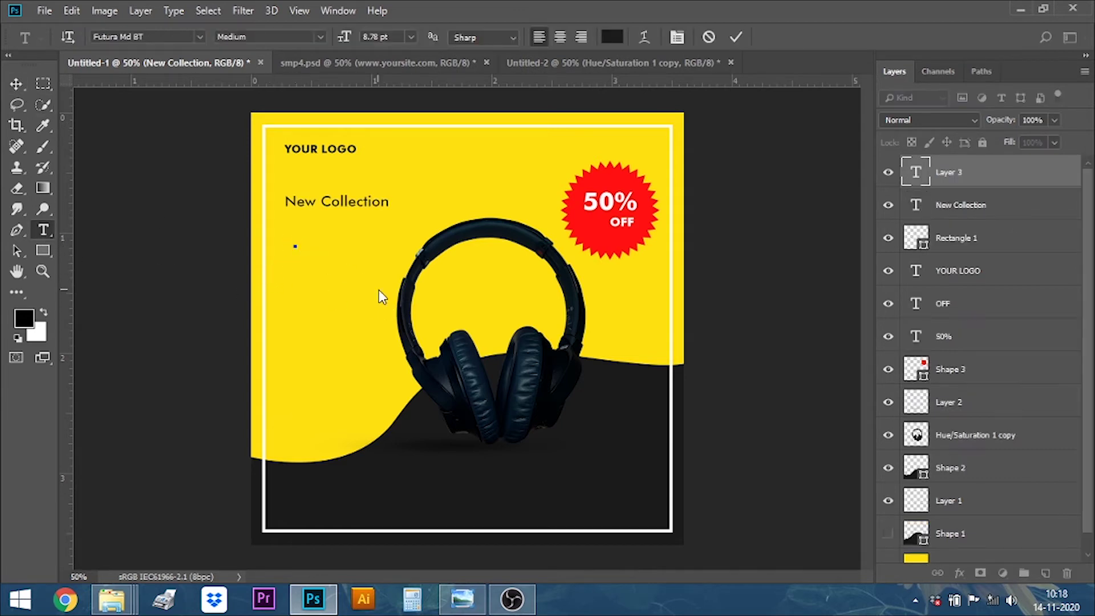
click(199, 37)
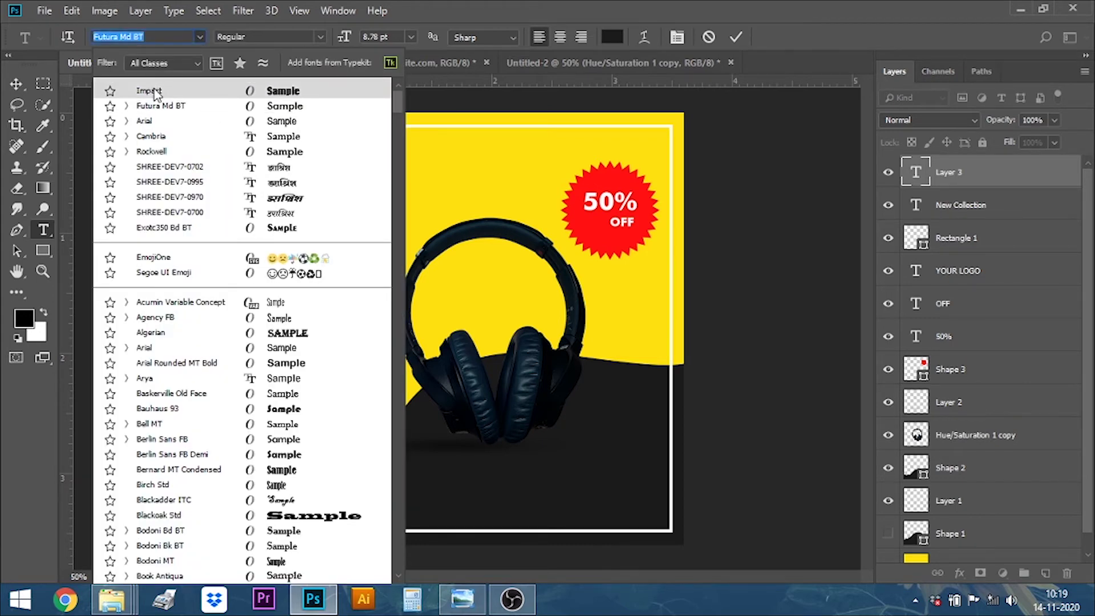
click(152, 90)
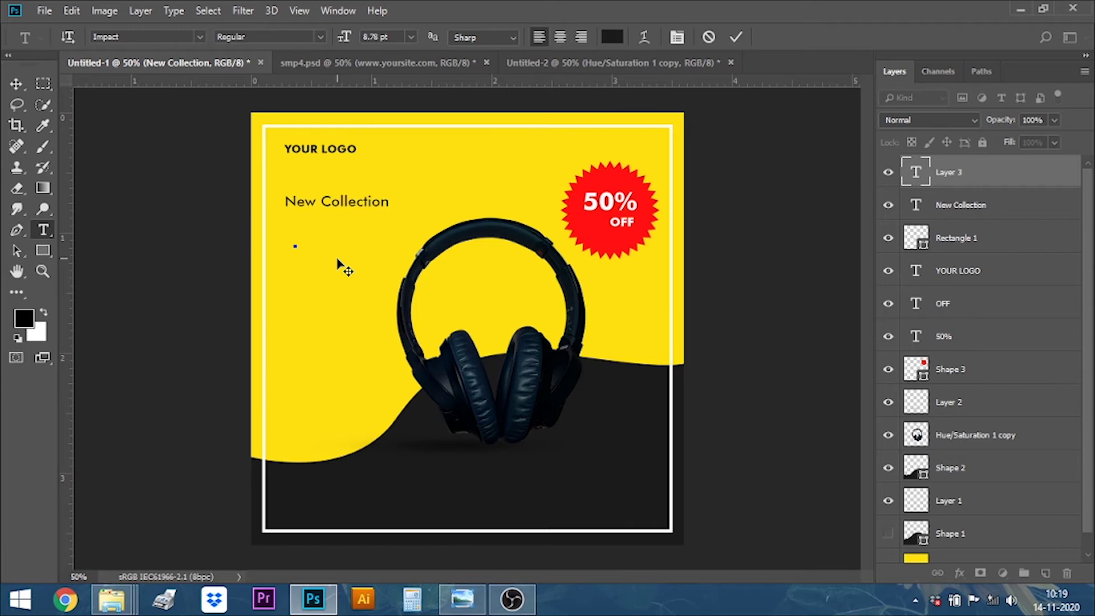
text(BIG )
text(SALE)
Set the BIG SALE text size to 11.8 pt.
click(410, 35)
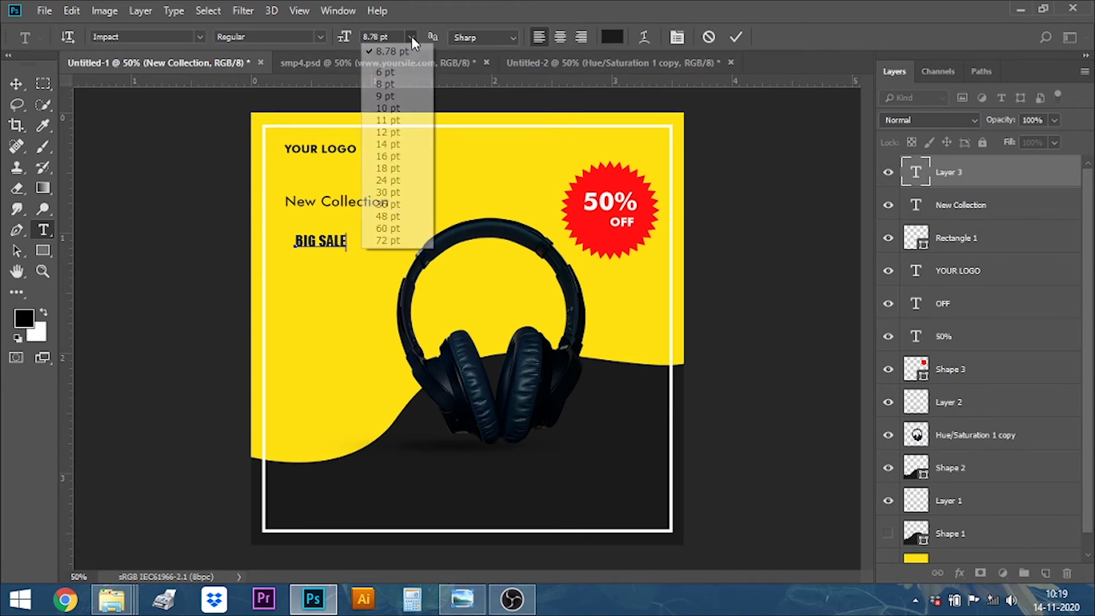
click(376, 37)
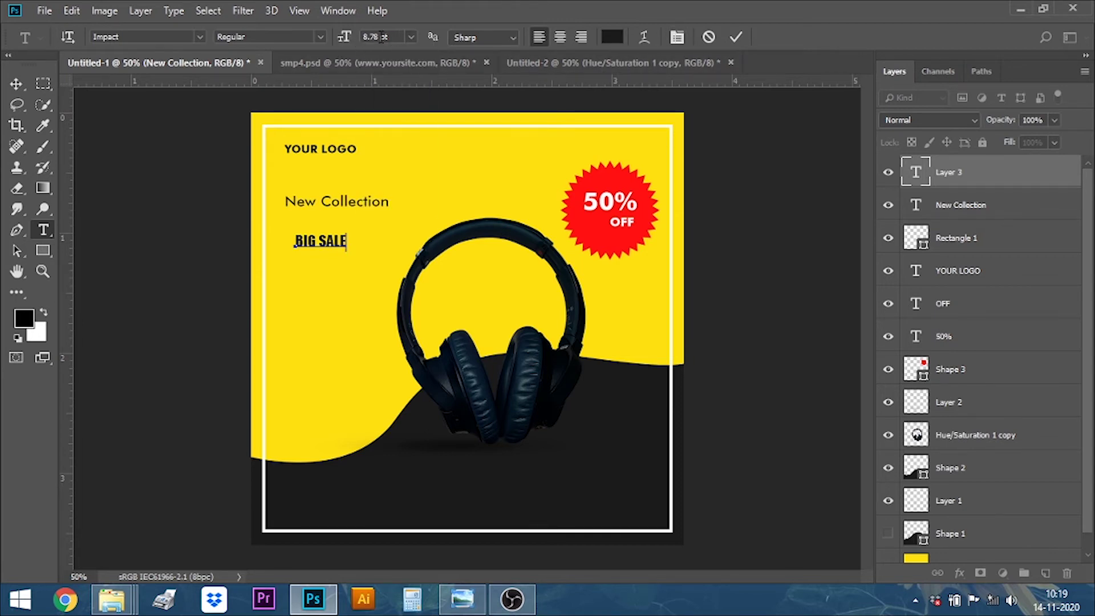
click(342, 40)
text(11.8)
key(Return)
drag(349, 237, 282, 240)
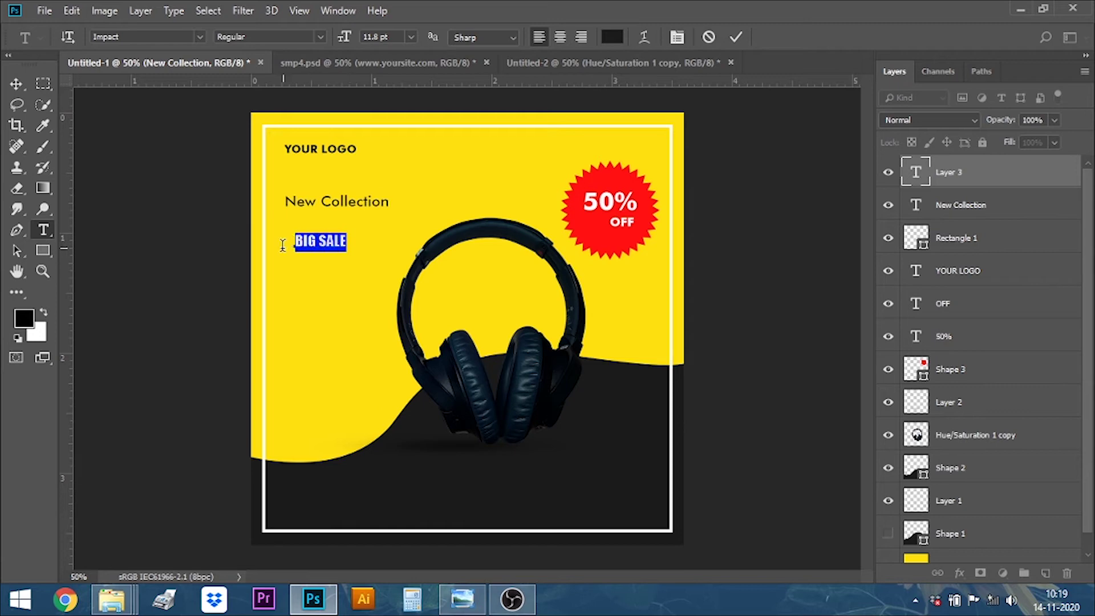
click(349, 39)
text(11)
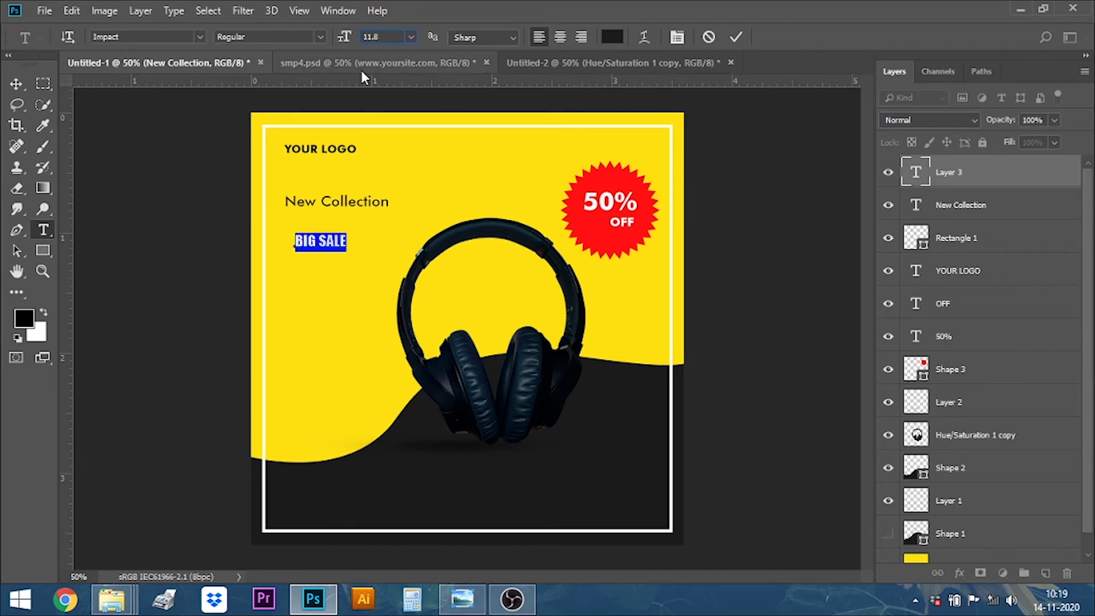
key(Return)
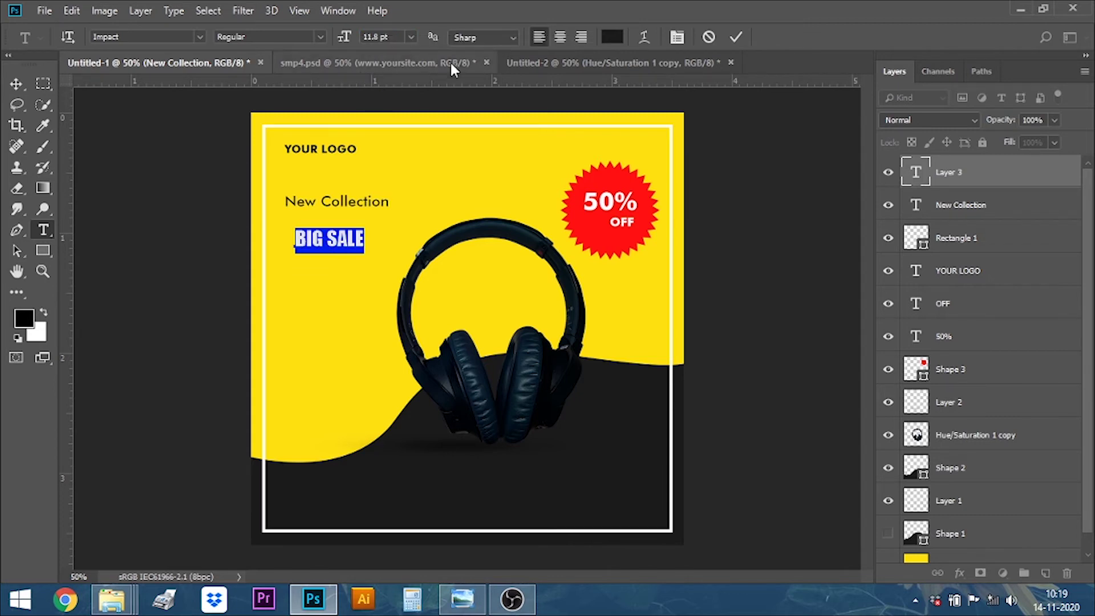
Colour BIG SALE with the starburst's red and commit the text.
click(613, 37)
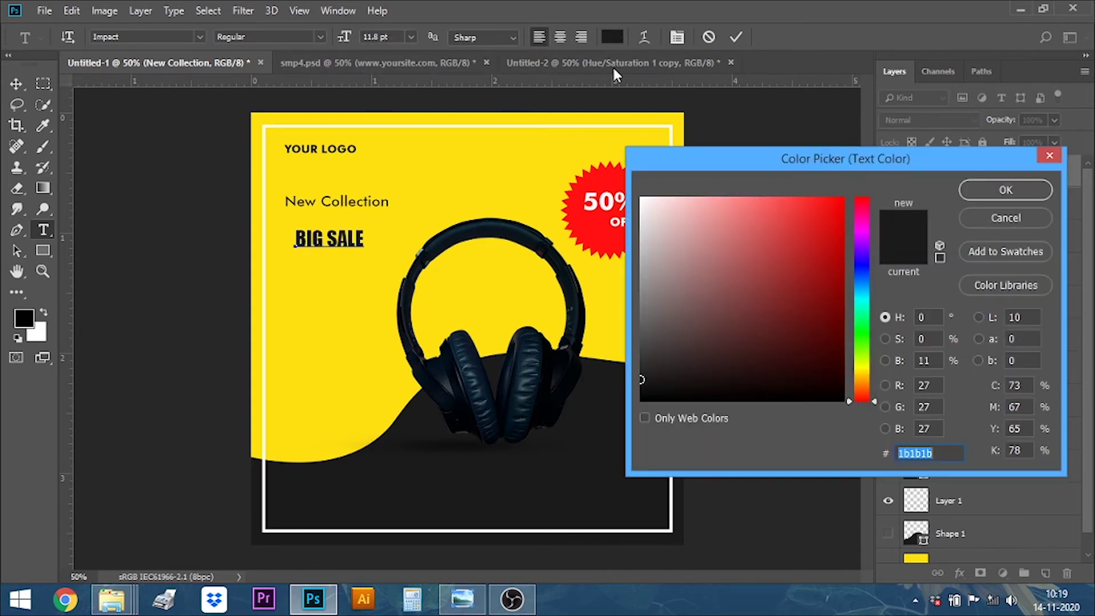
click(584, 225)
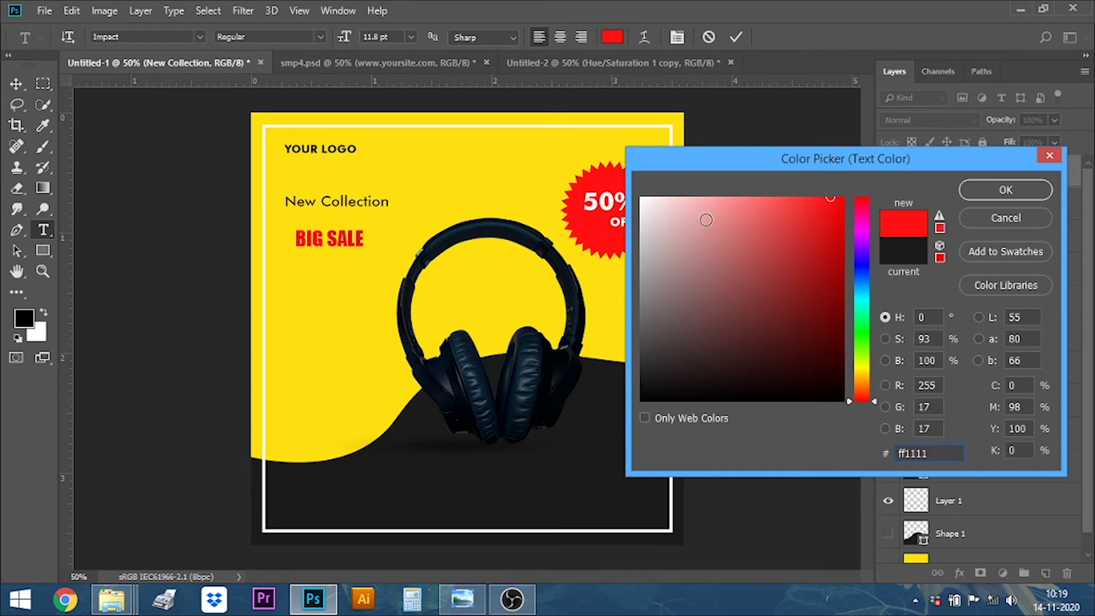
click(980, 191)
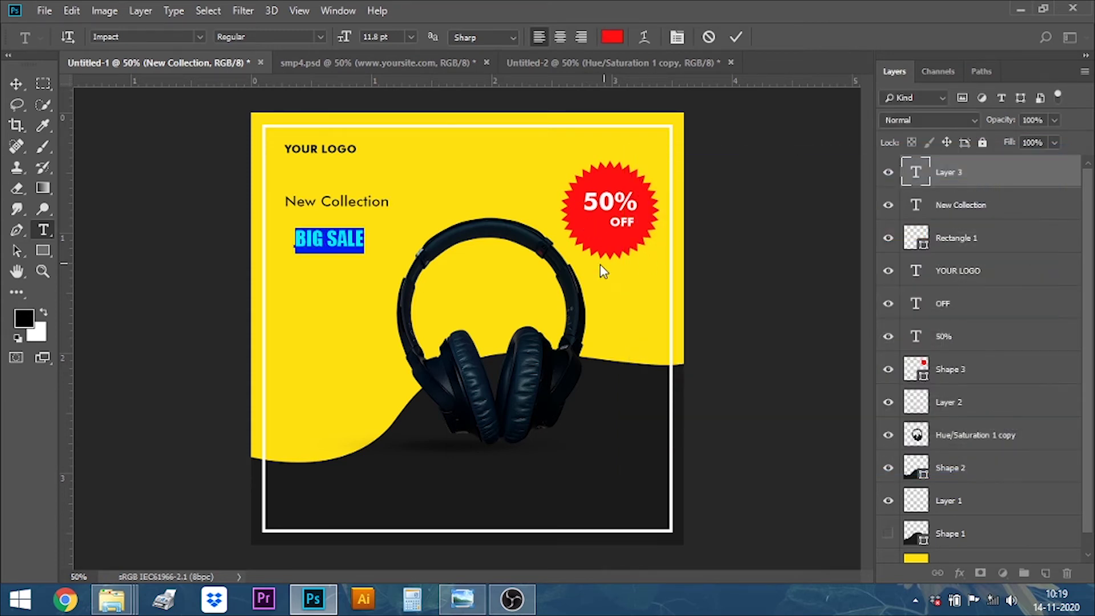
click(735, 37)
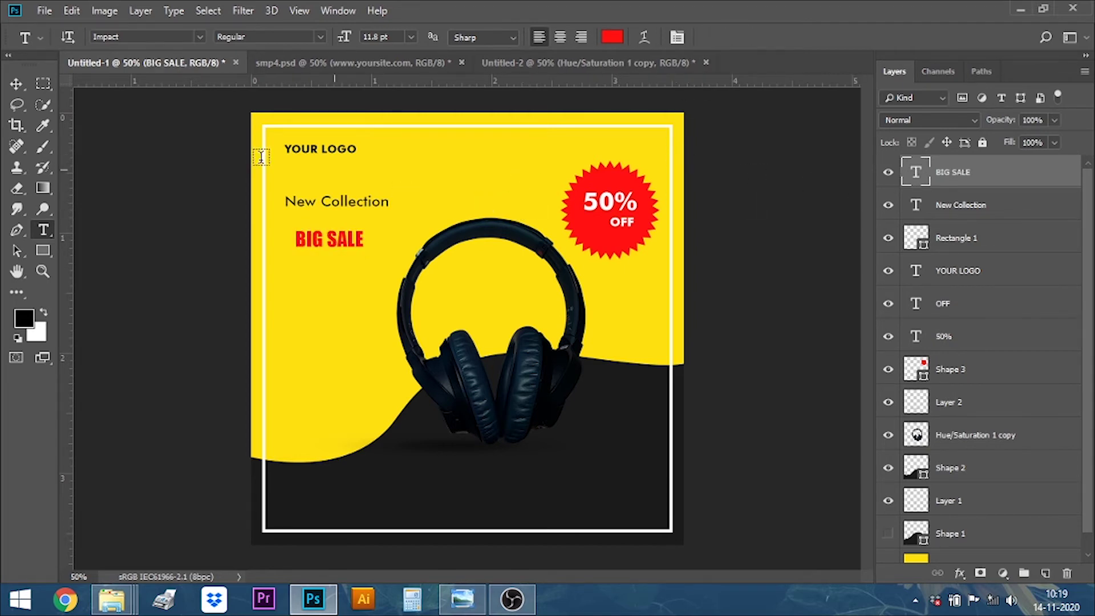
Increase BIG SALE's letter tracking to 190 in the Properties panel.
click(16, 84)
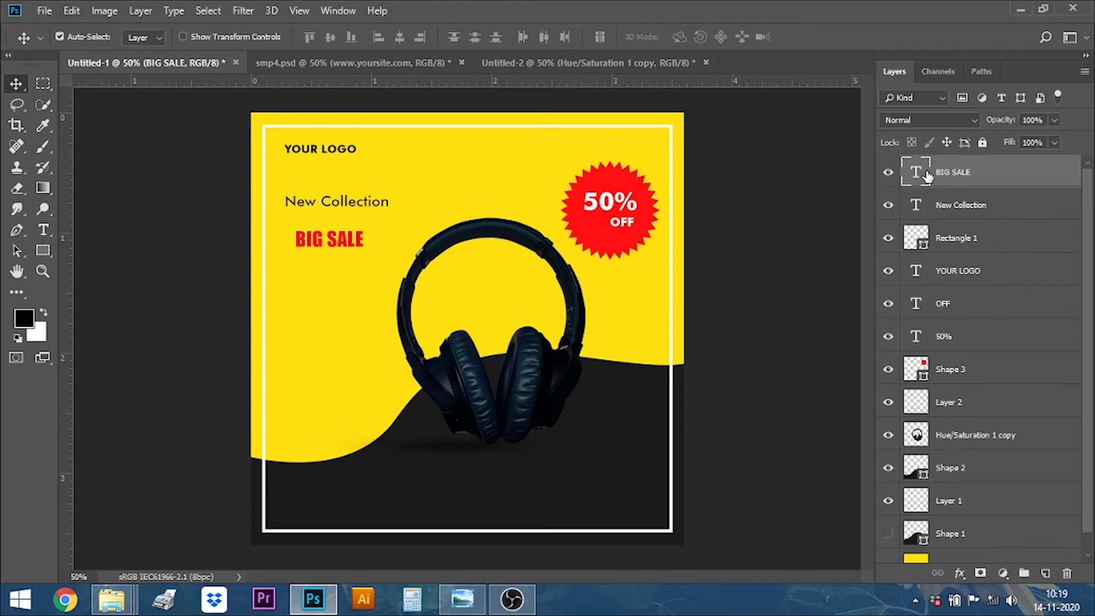
click(343, 12)
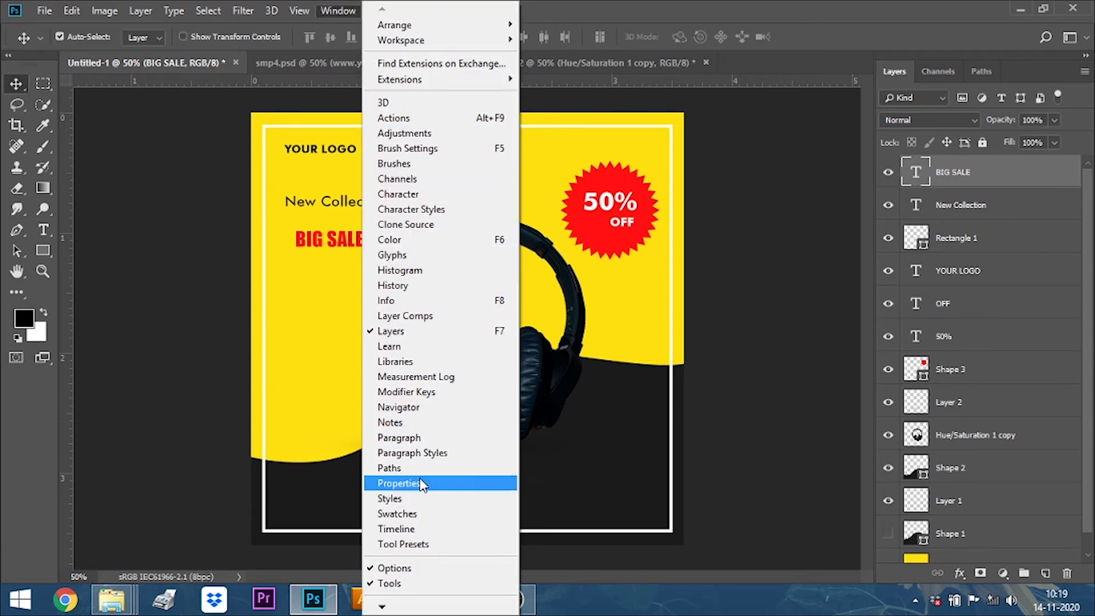
click(420, 483)
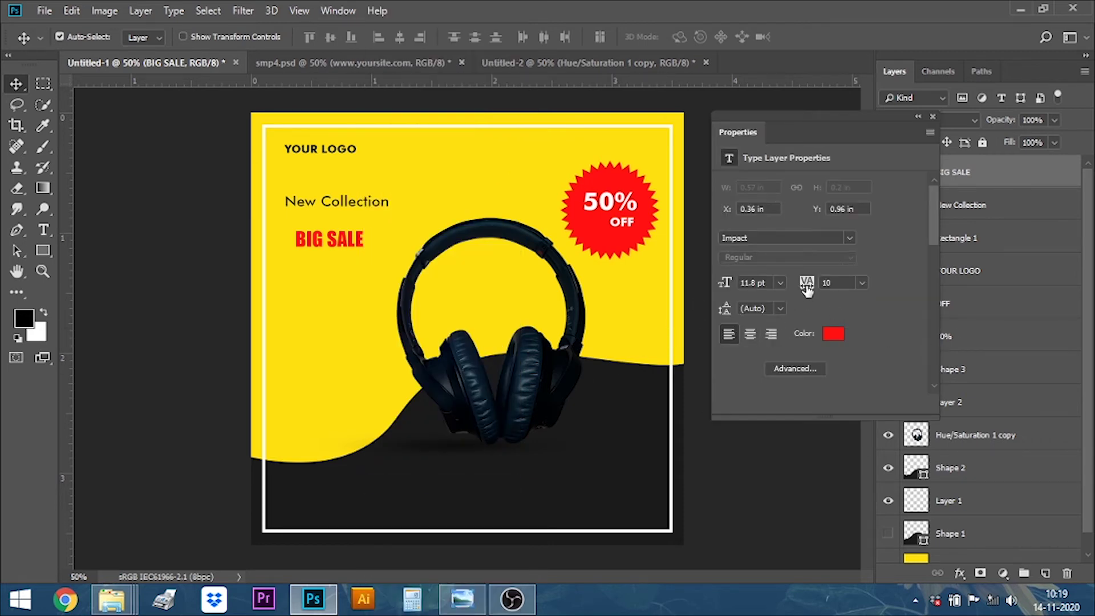
drag(806, 287, 809, 277)
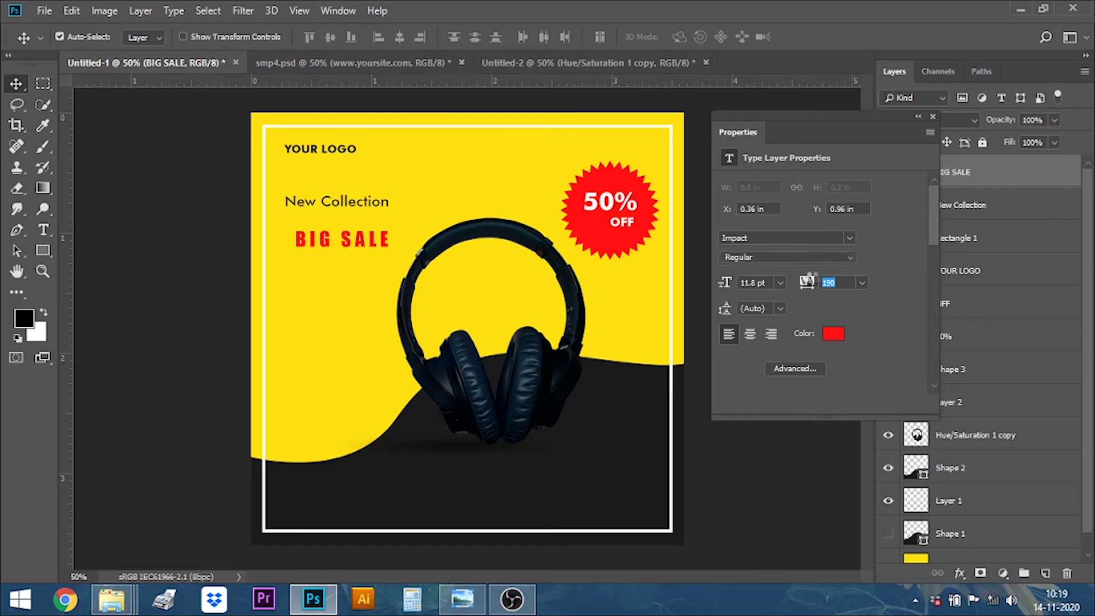
click(932, 117)
Move BIG SALE snugly beneath New Collection, aligned with it.
drag(325, 246, 318, 227)
key(Right)
key(Right)
key(Right)
key(Right)
key(Right)
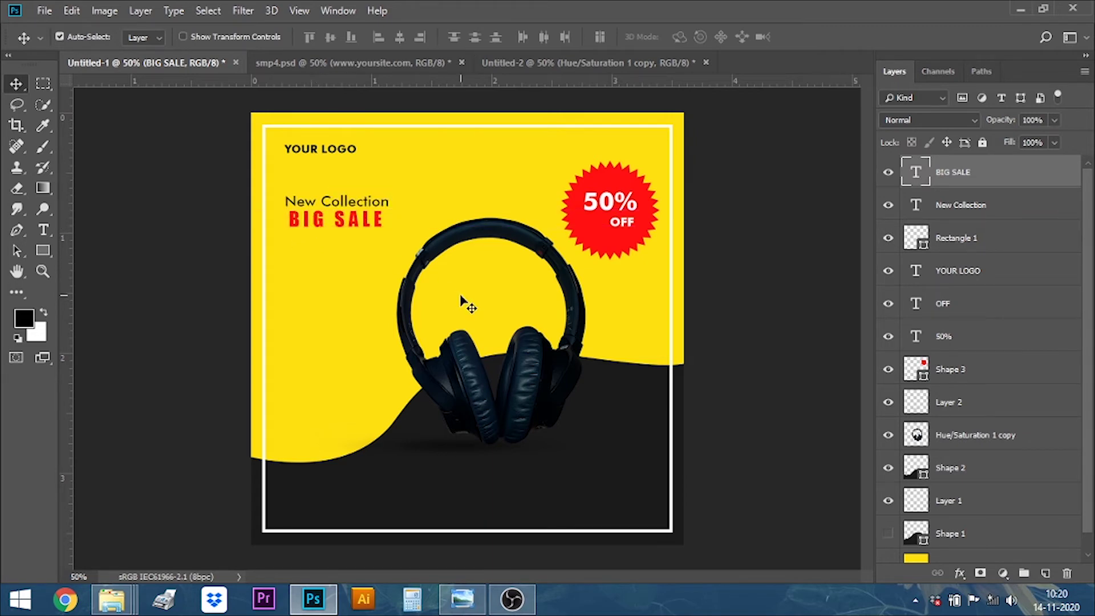
key(Down)
key(Down)
key(Down)
key(Down)
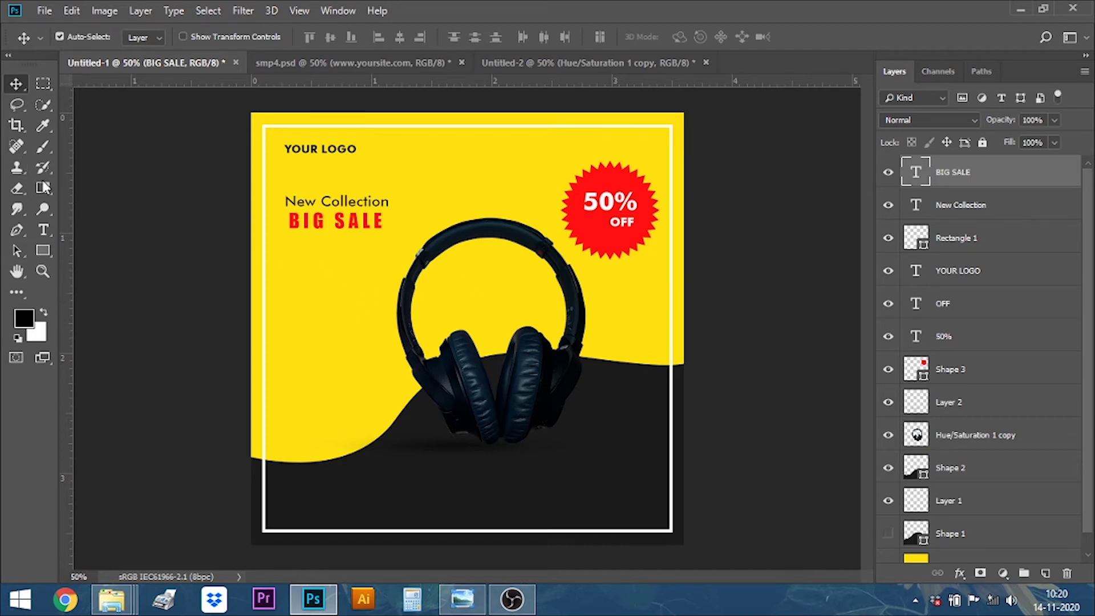
Draw a black rounded-rectangle button bar below BIG SALE.
click(42, 251)
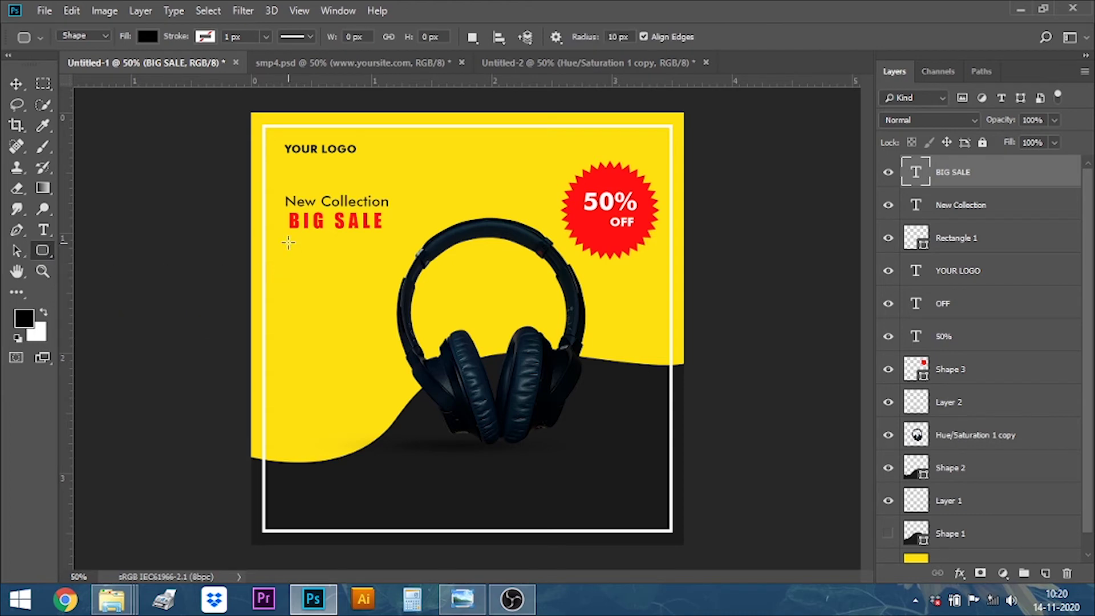
drag(307, 251, 387, 262)
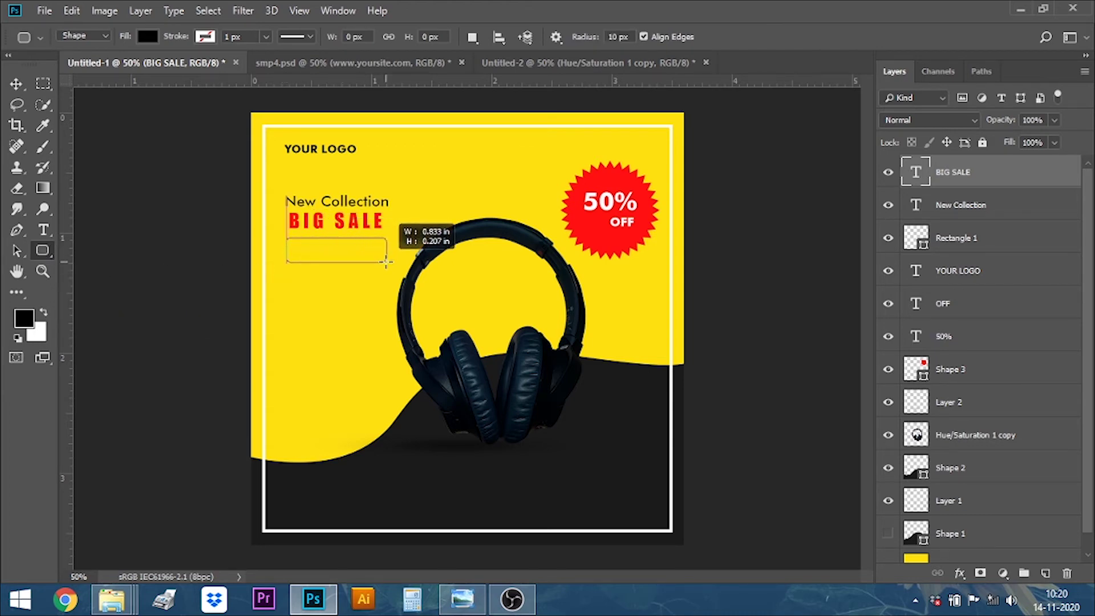
drag(386, 261, 387, 263)
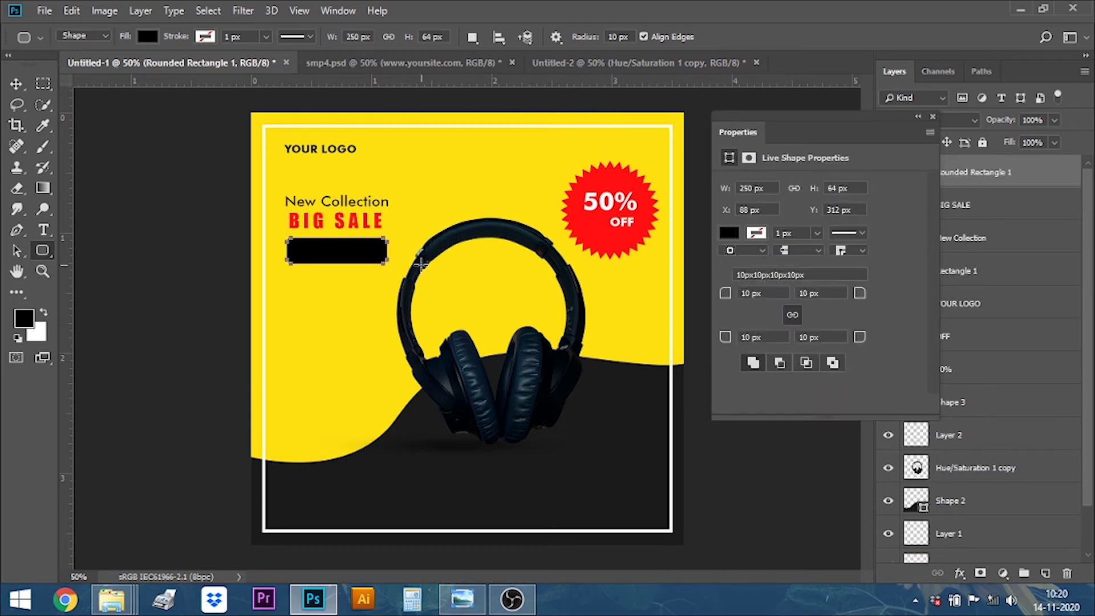
click(729, 233)
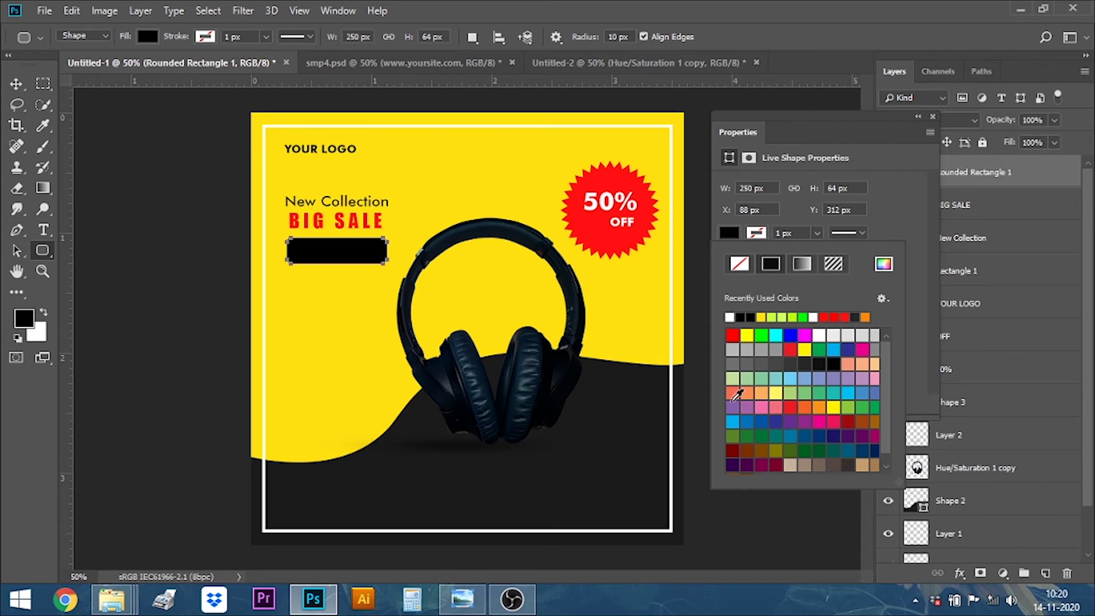
click(418, 454)
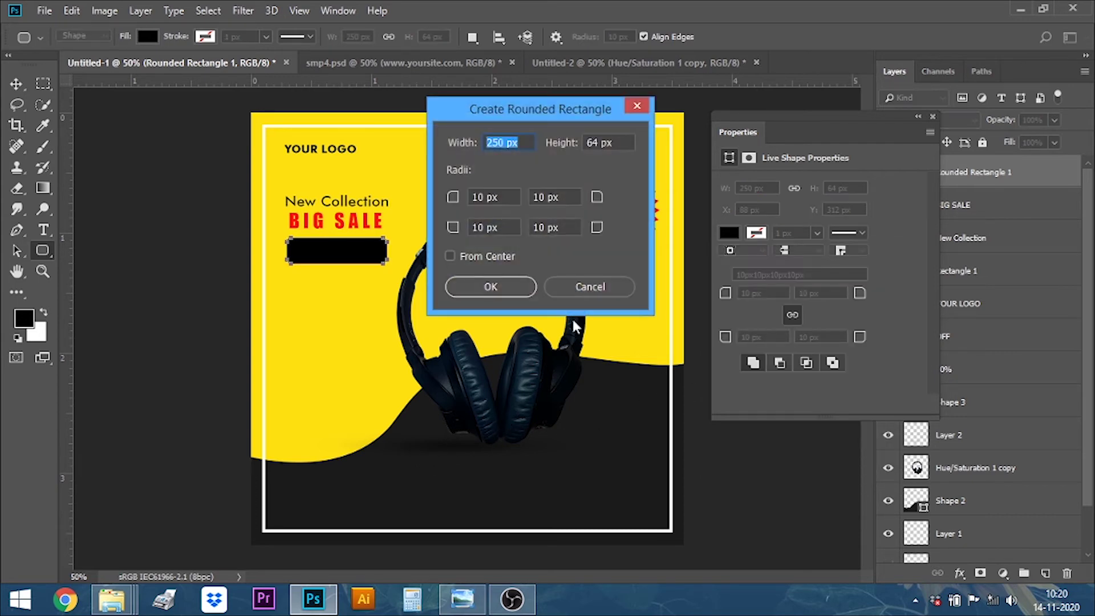
click(587, 292)
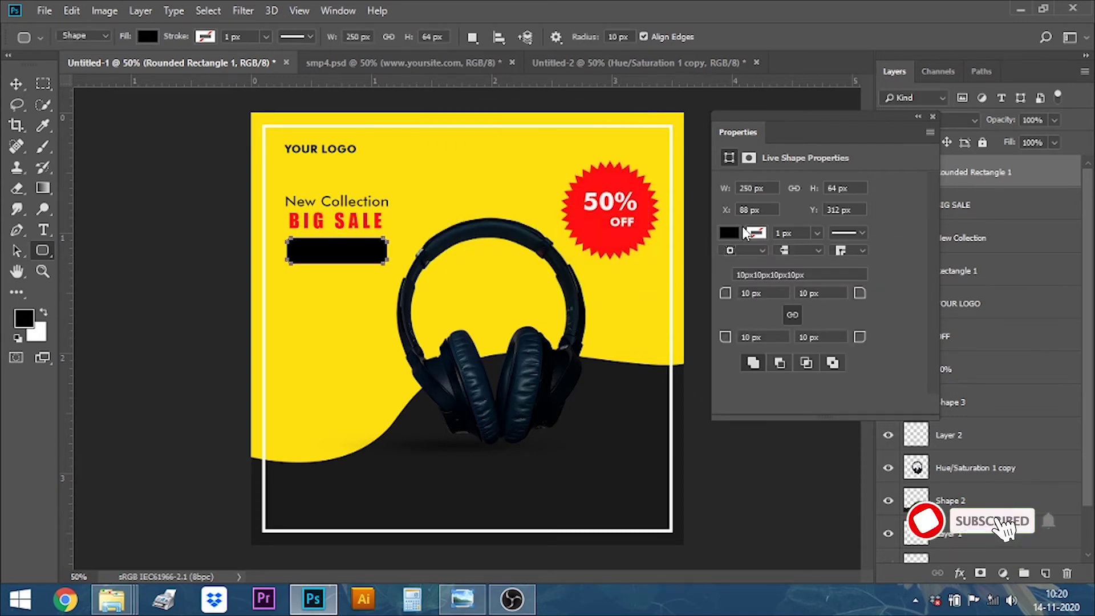
click(933, 118)
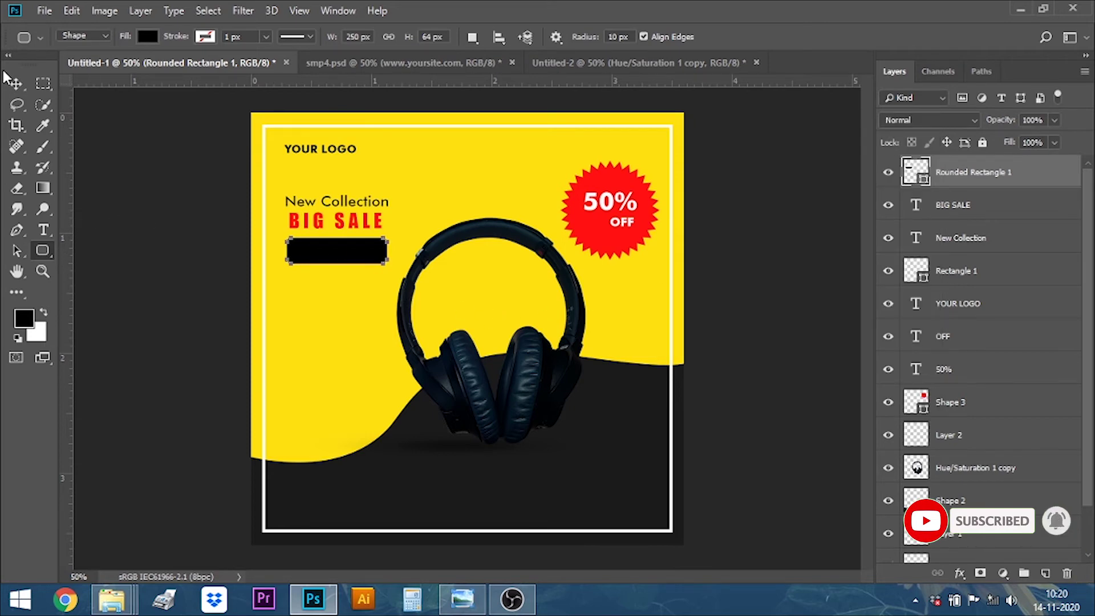
click(20, 87)
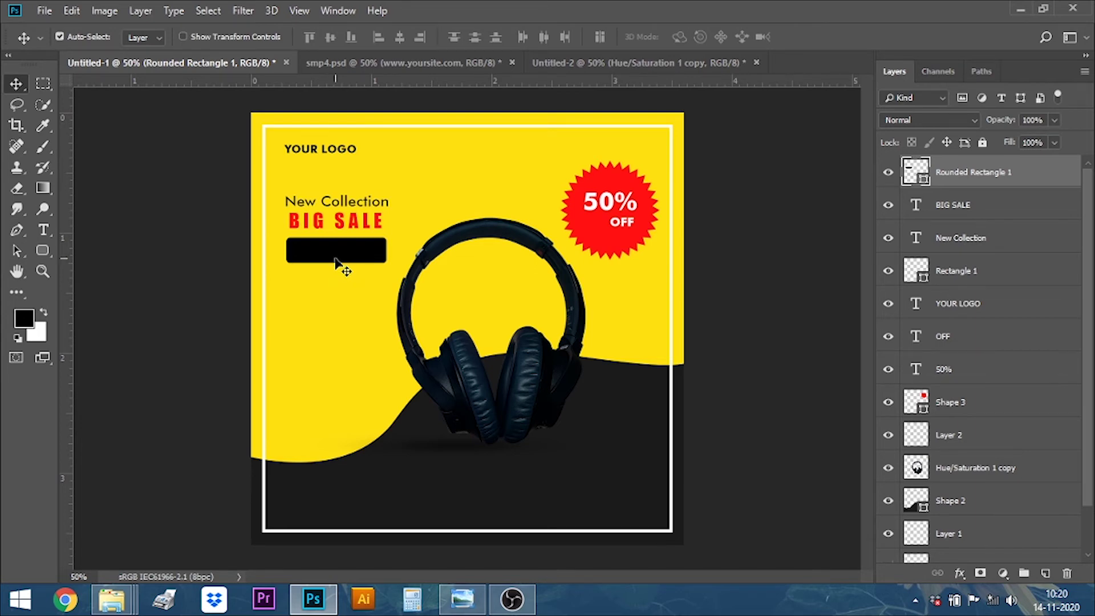
Recolour Rounded Rectangle 1 with the dark grey sampled from the poster background.
double_click(925, 180)
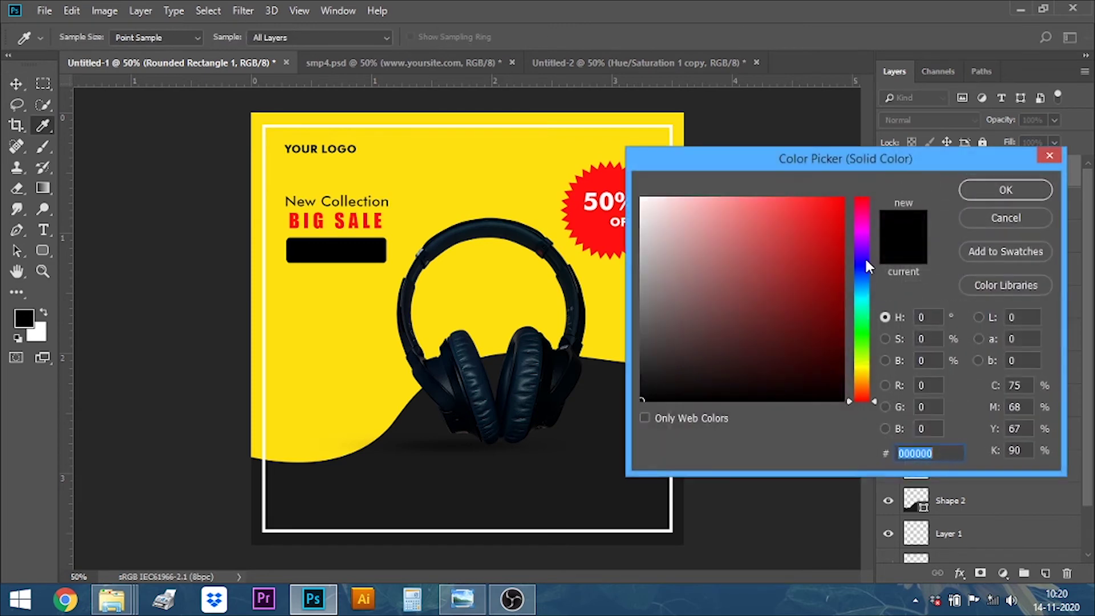
click(423, 481)
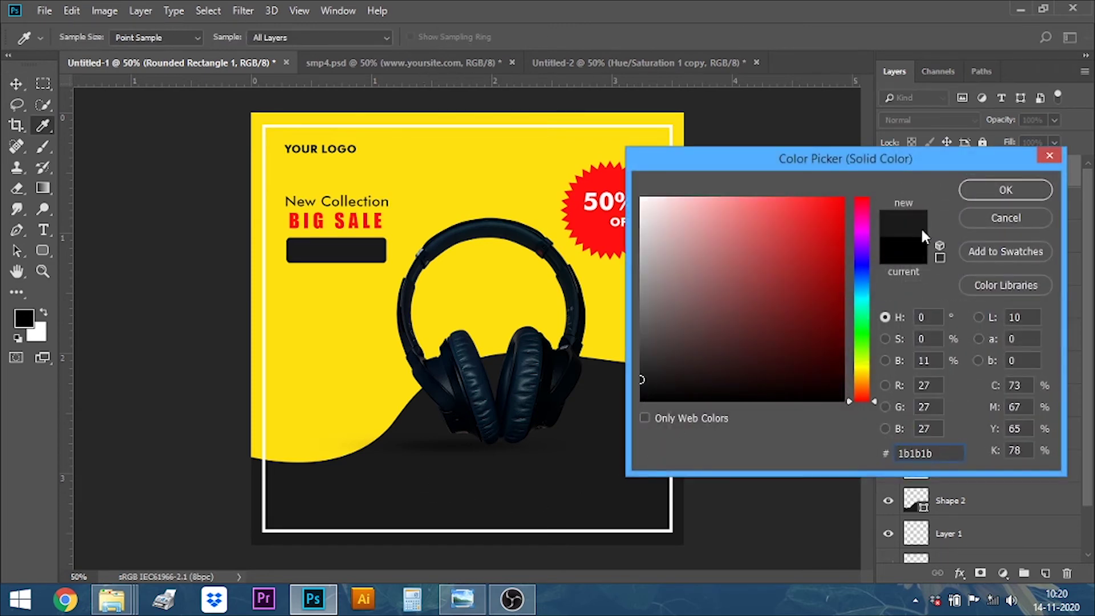
click(1006, 190)
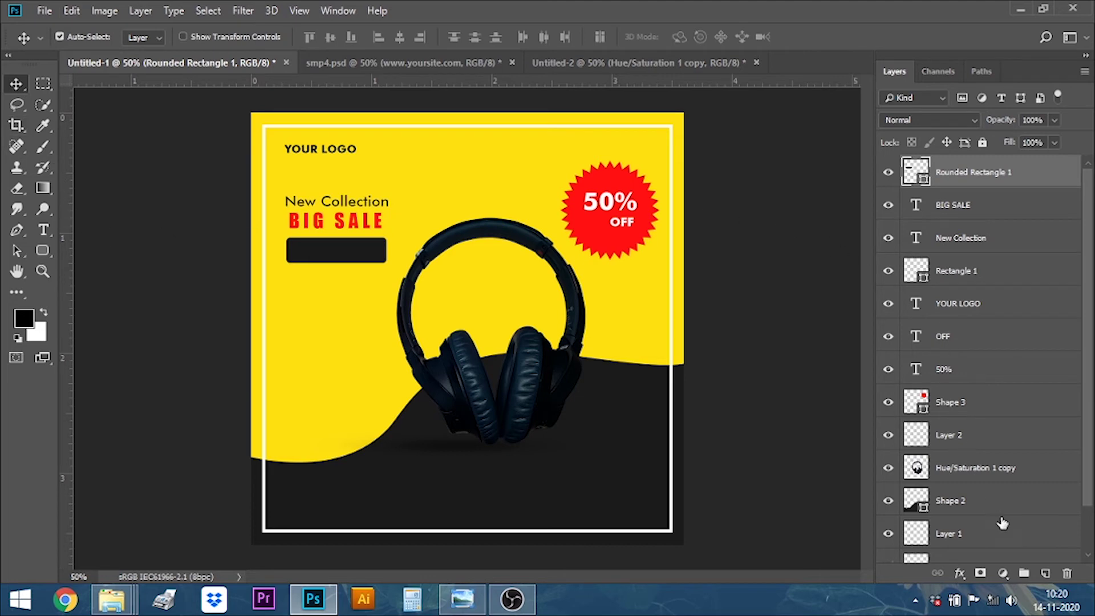
On a new layer, type SHOP NOW below the button in dark grey #1b1b1b.
click(1045, 573)
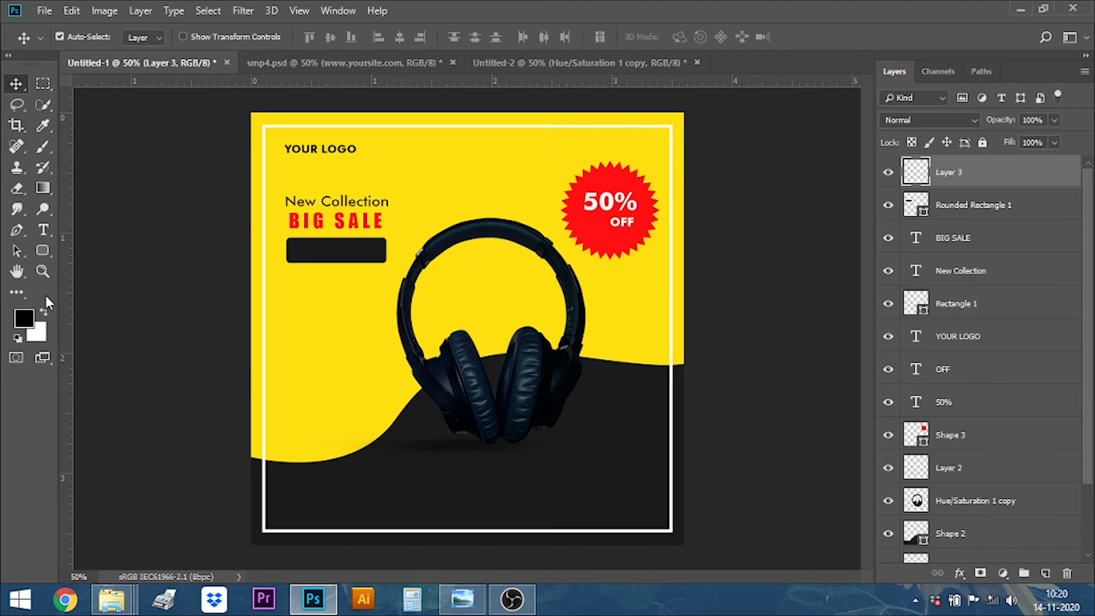
click(46, 228)
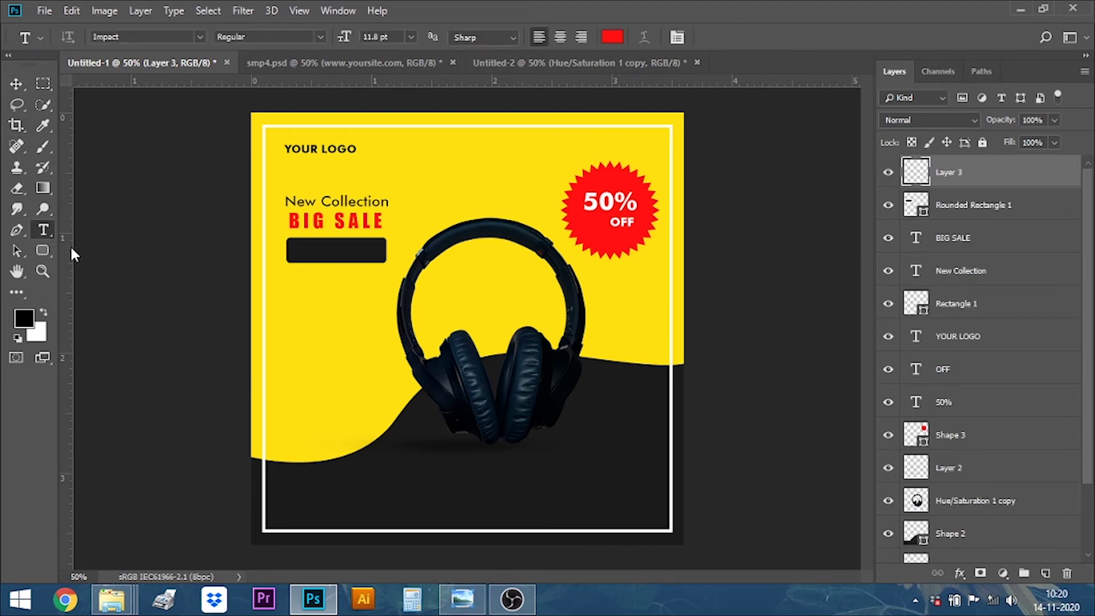
click(294, 299)
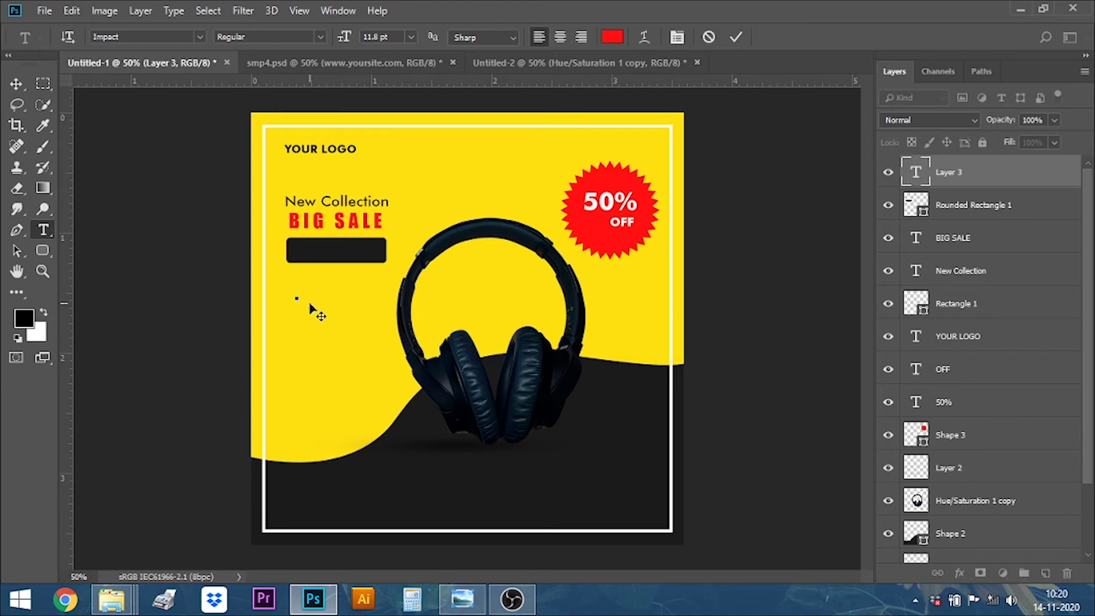
text(SHOP)
text( NOW)
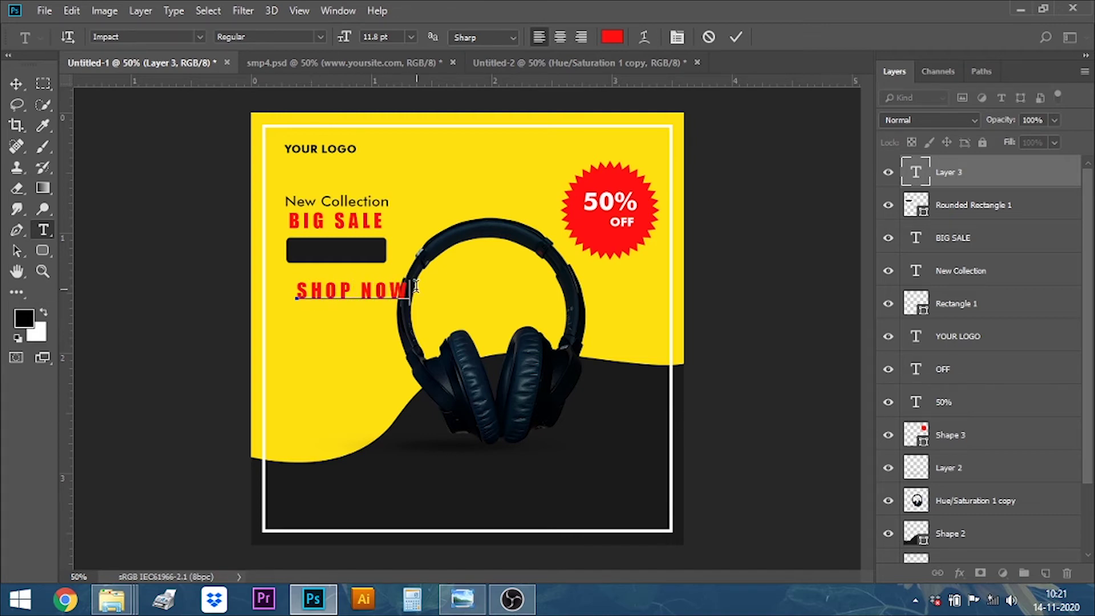
drag(415, 289, 285, 293)
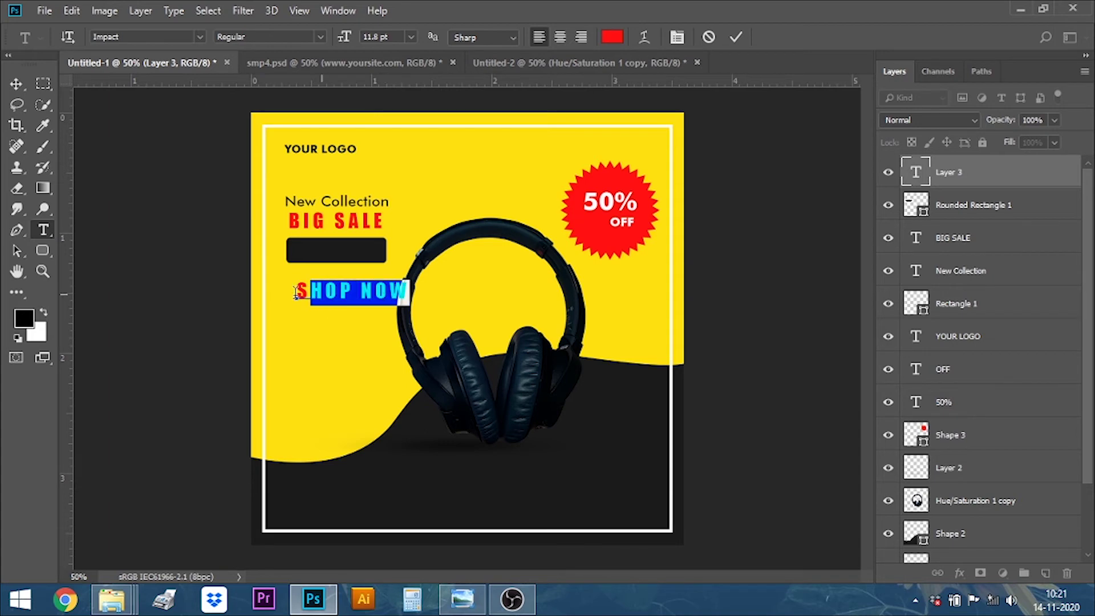
click(623, 44)
click(590, 434)
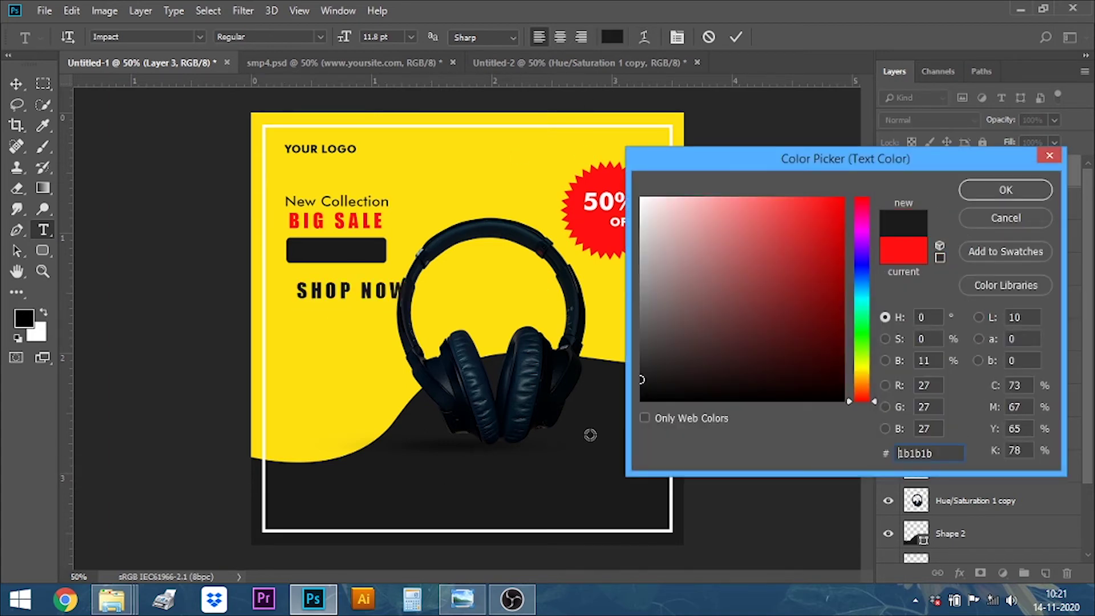
click(982, 191)
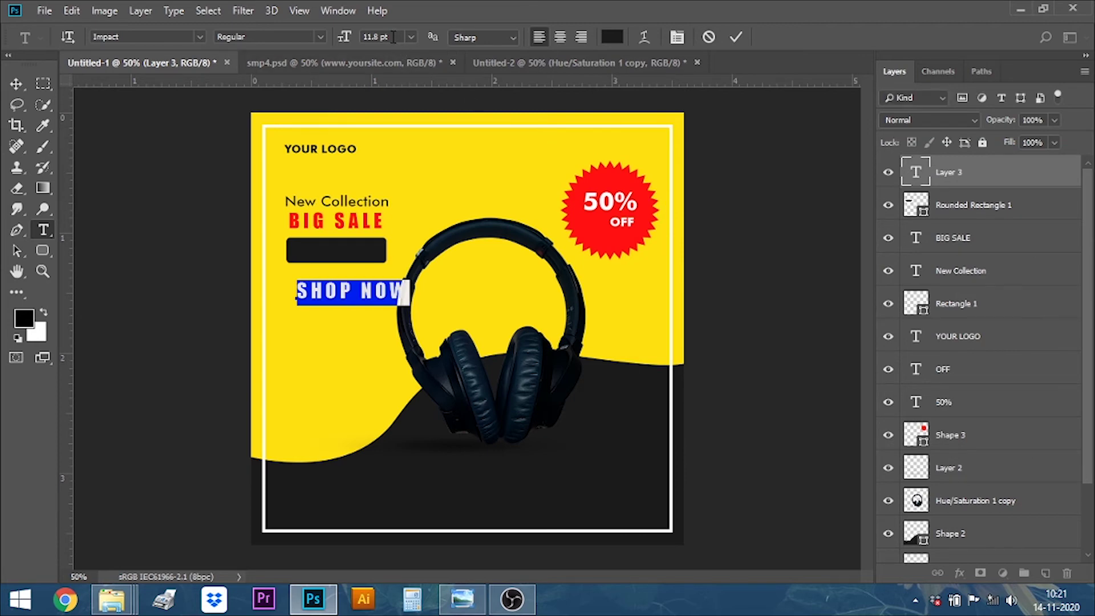
Set SHOP NOW to Futura Md BT Bold at 6.8 pt.
click(200, 37)
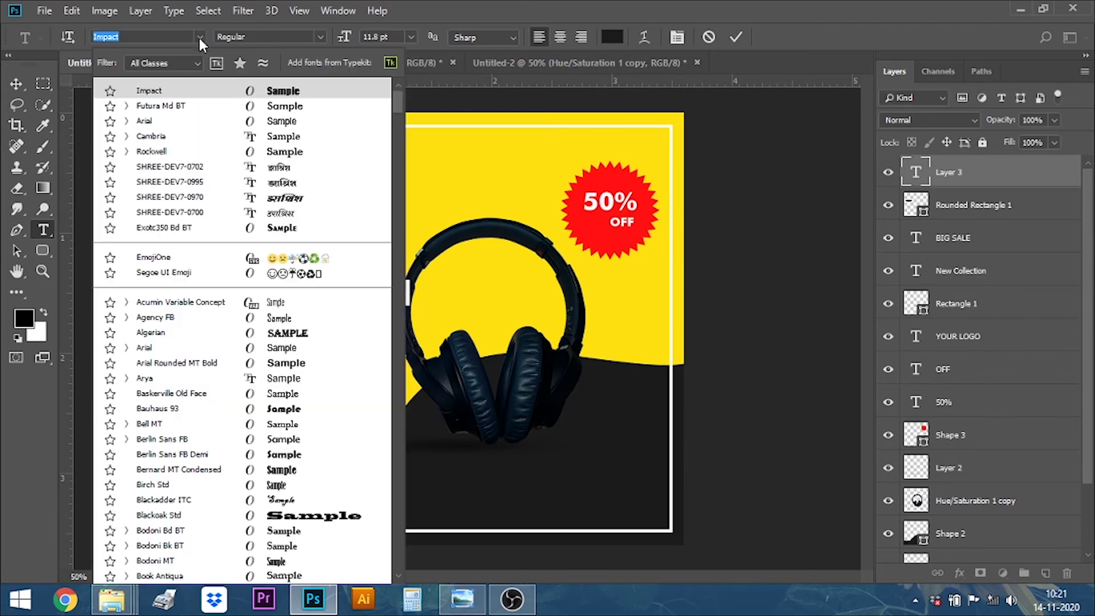
click(177, 110)
click(321, 37)
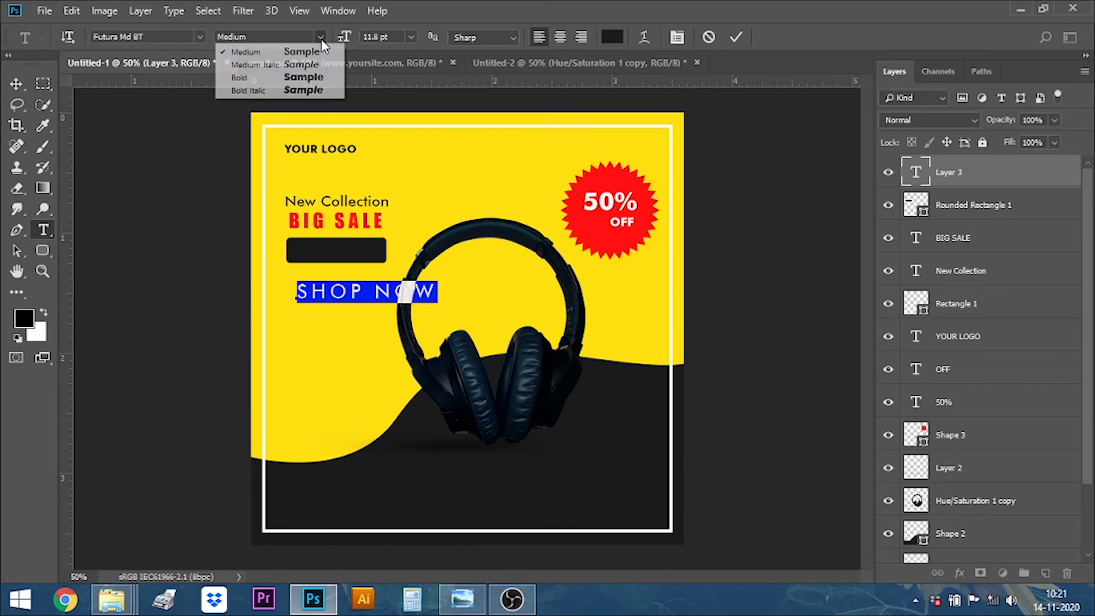
click(262, 75)
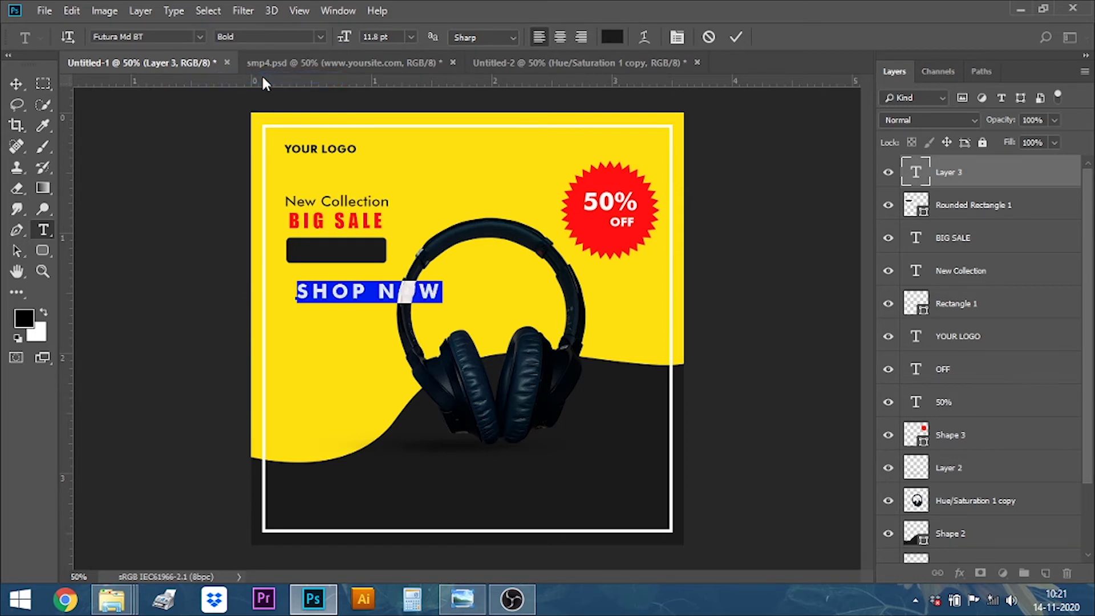
click(392, 37)
text(6.8)
key(Return)
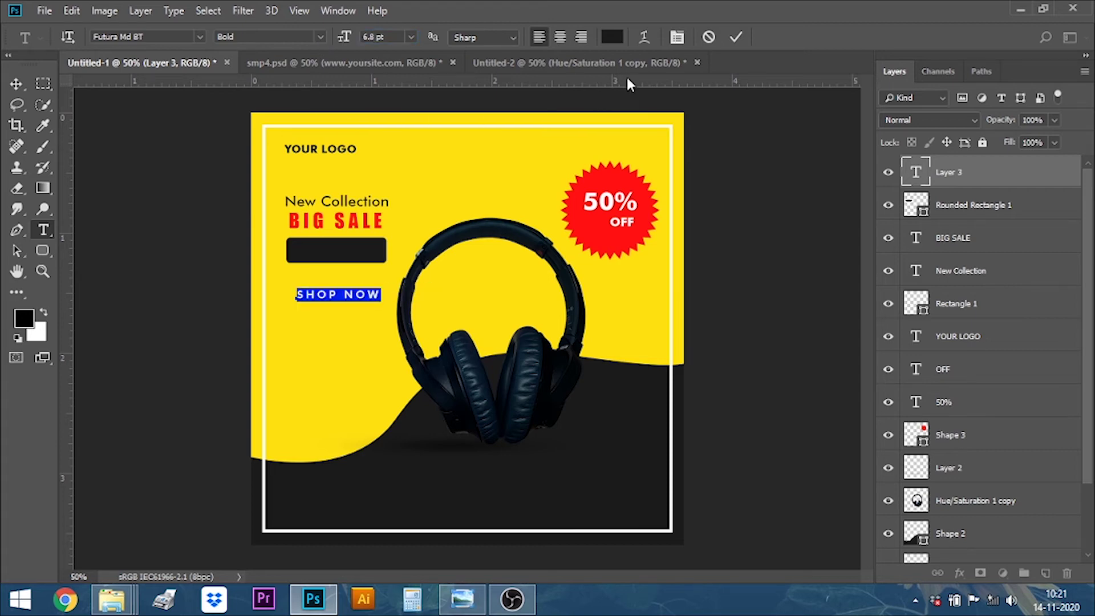
Recolour the SHOP NOW text yellow, sampled from the poster background.
click(734, 37)
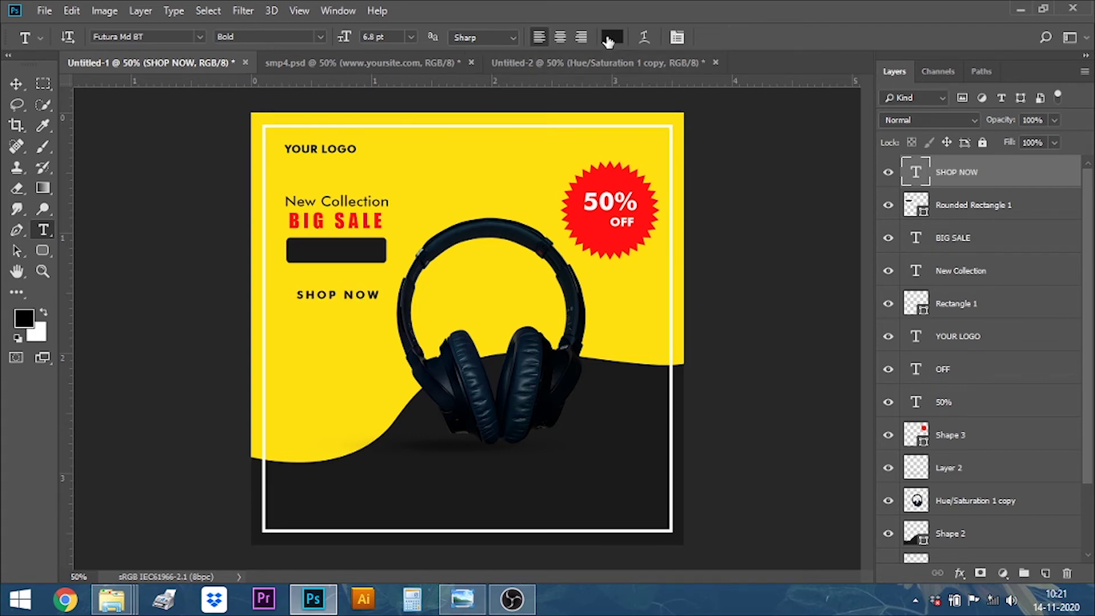
double_click(915, 172)
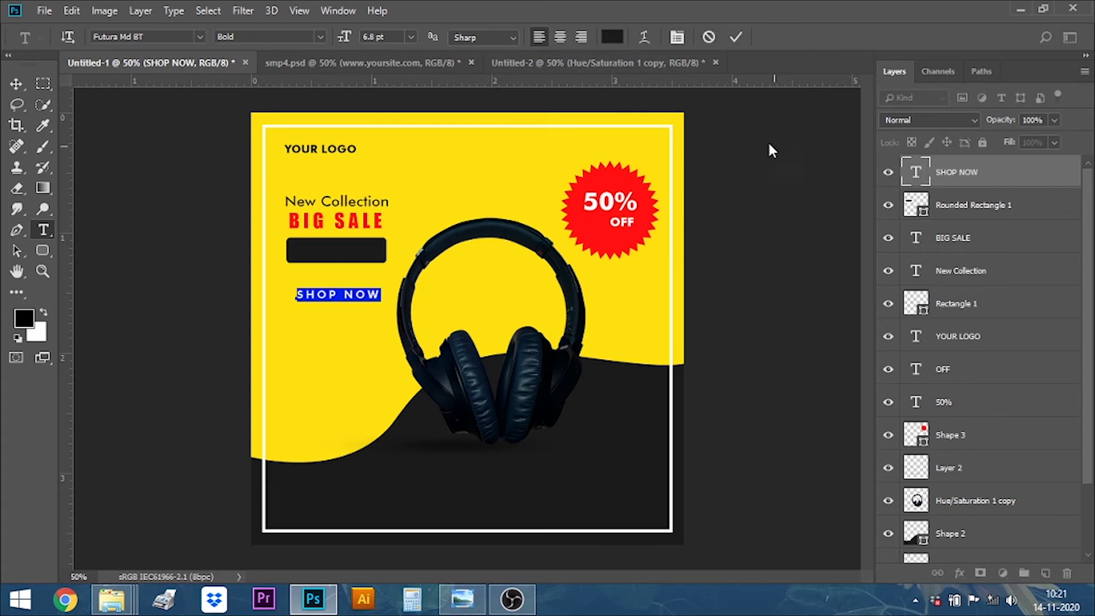
click(611, 37)
click(320, 360)
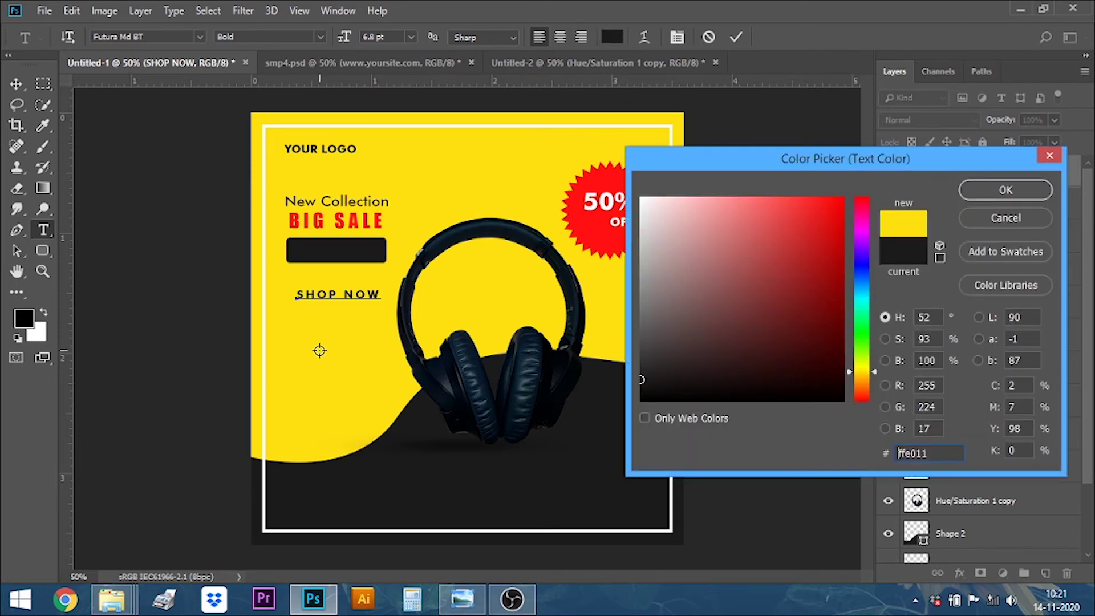
click(987, 188)
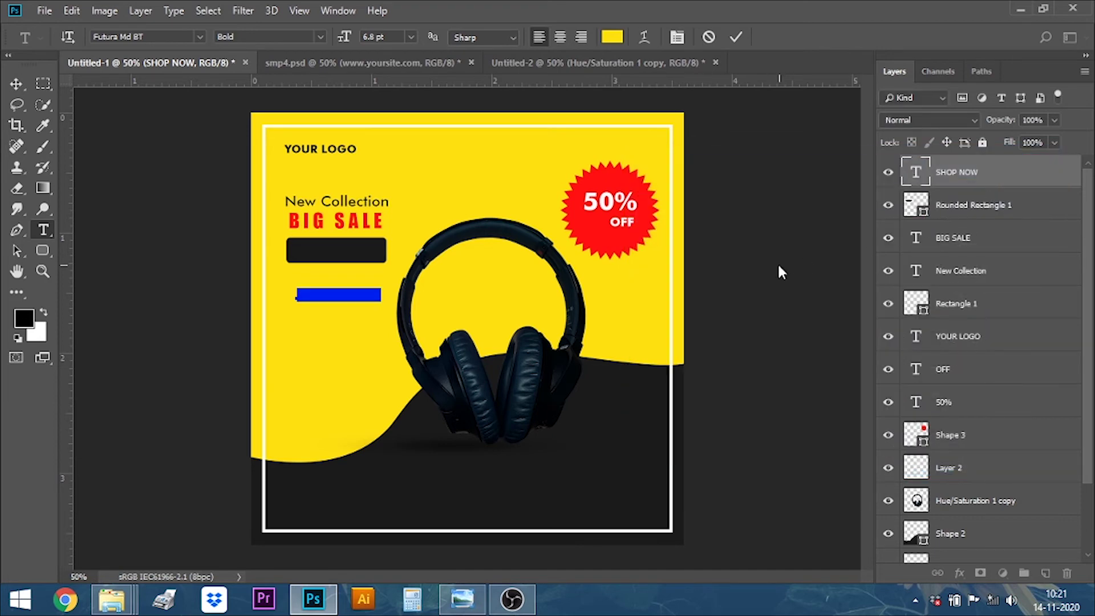
click(735, 36)
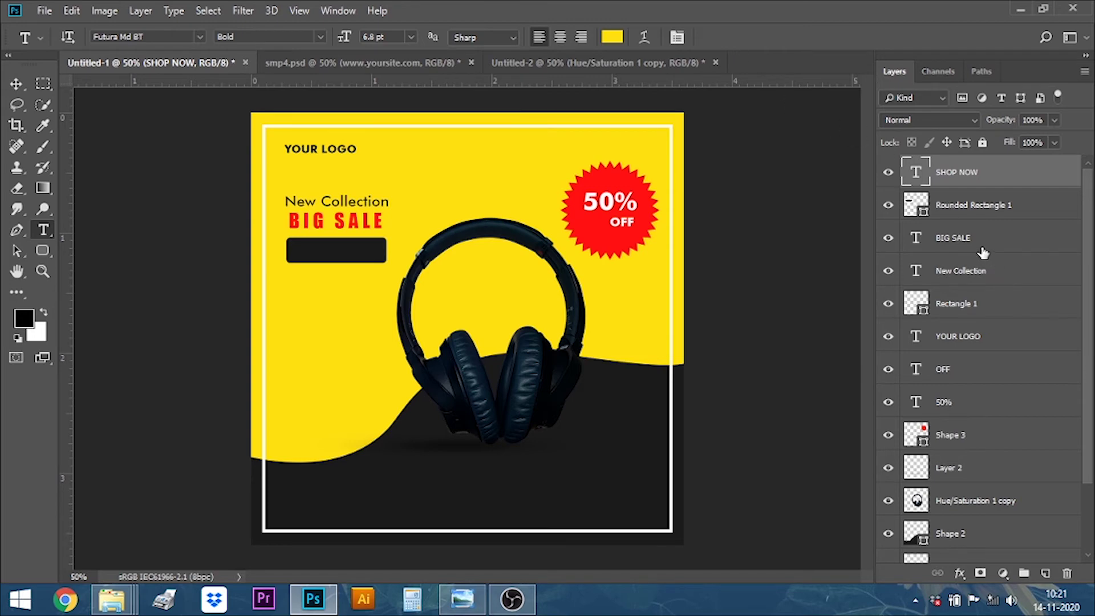
Nudge SHOP NOW upward with the Move tool into the dark button.
scroll(981, 252, down, 3)
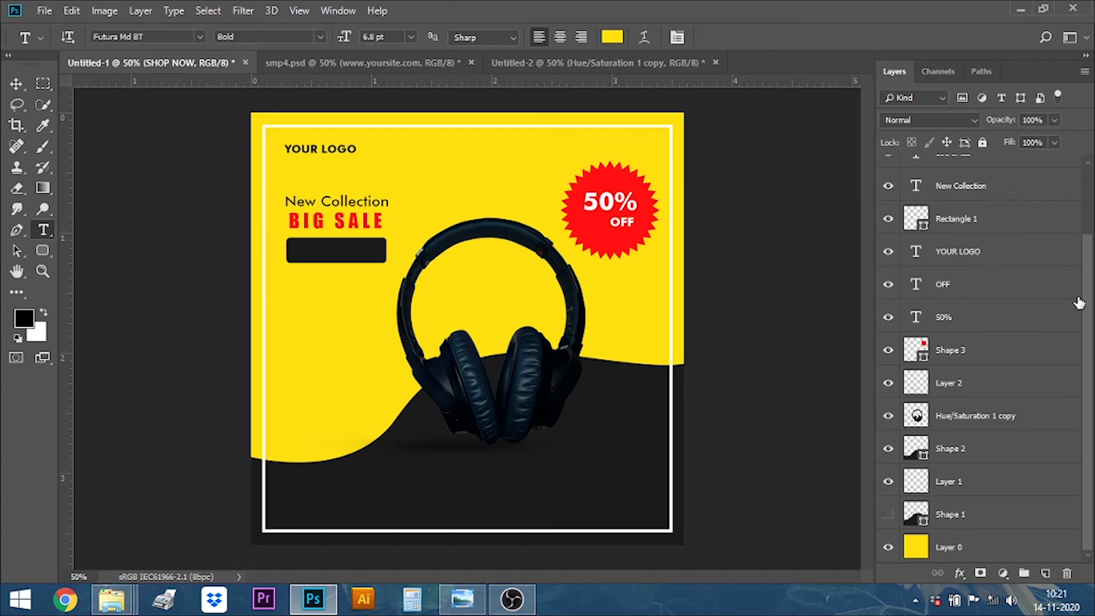
scroll(1088, 298, up, 3)
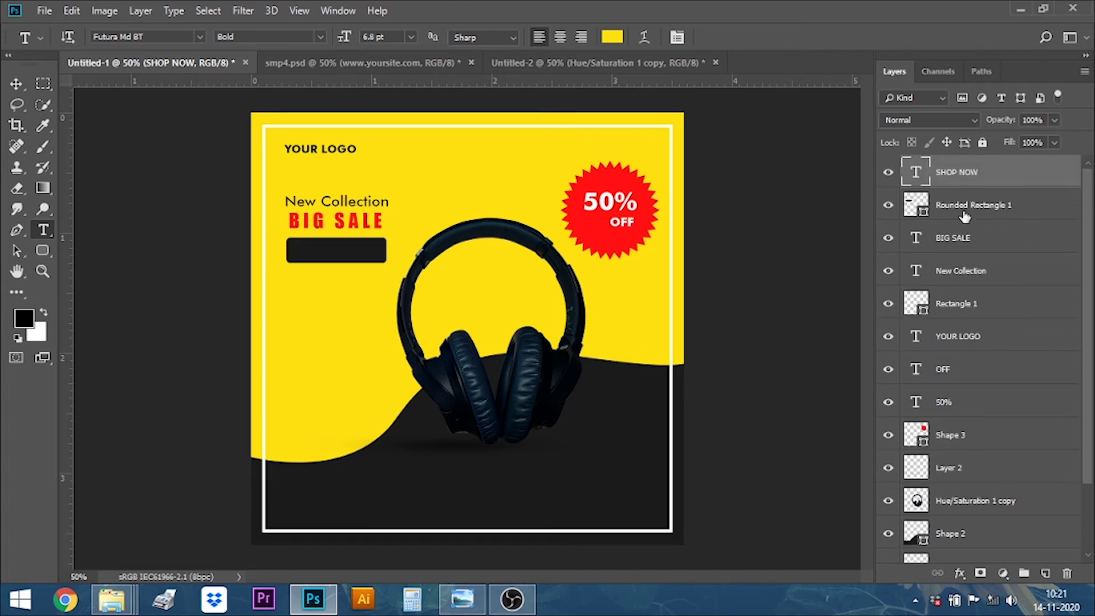
click(16, 85)
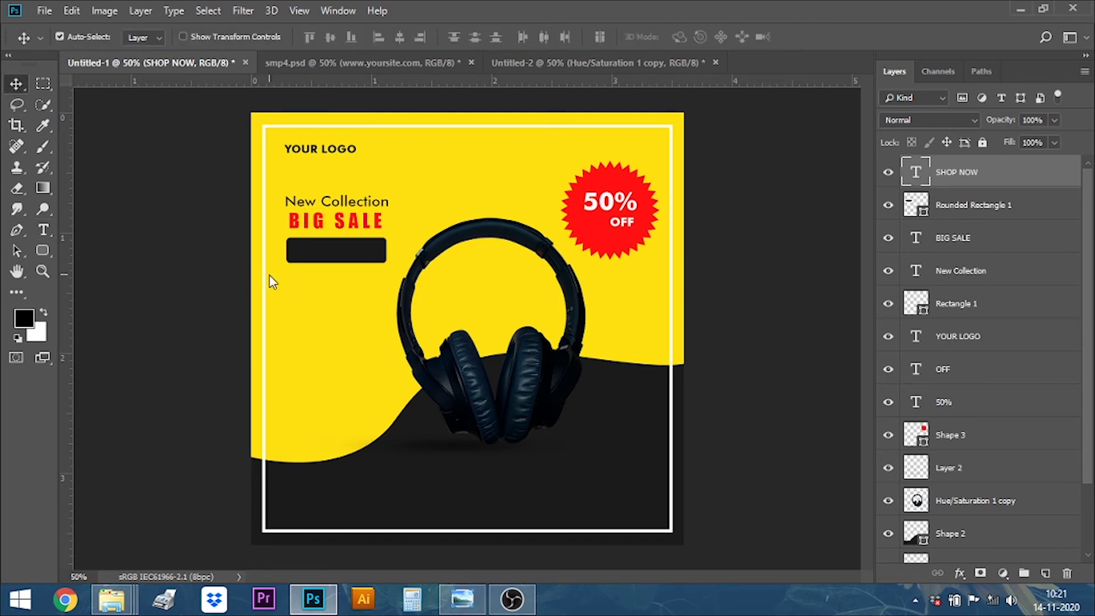
key(Up)
key(Up)
key(Up)
key(shift+Up)
key(shift+Up)
key(shift+Up)
key(shift+Up)
key(Up)
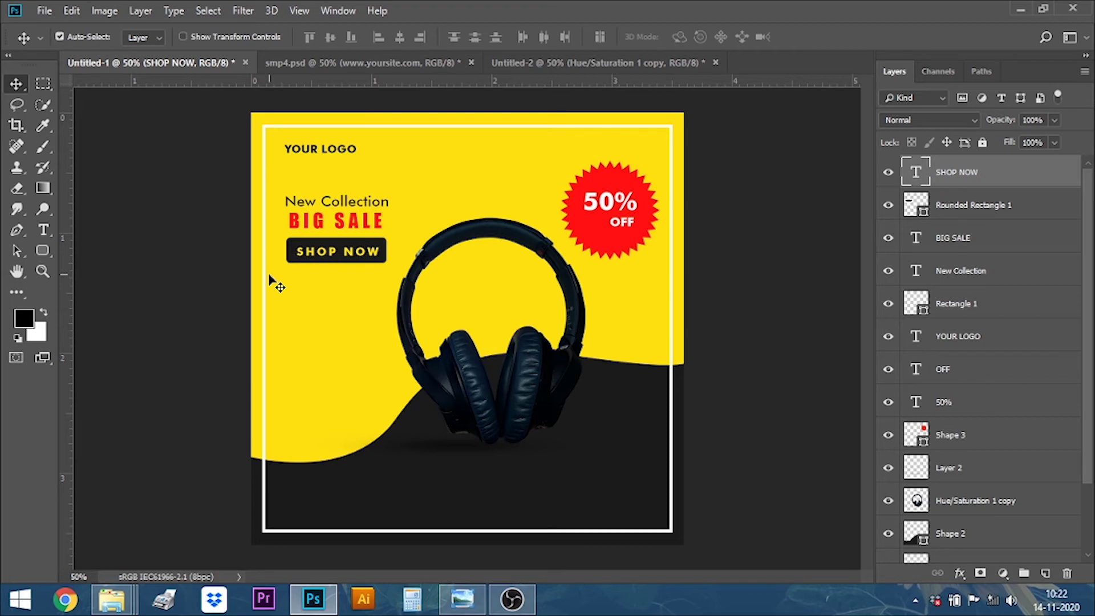
key(Up)
key(Up)
double_click(916, 172)
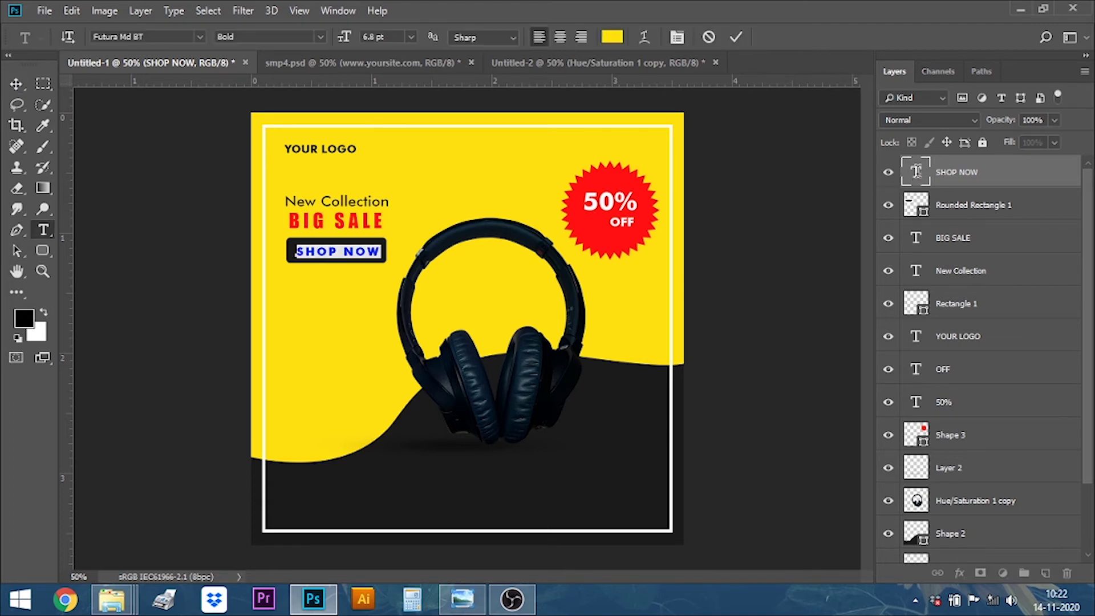
Change SHOP NOW tracking from 190 to 30 in Properties and nudge it slightly left.
click(734, 37)
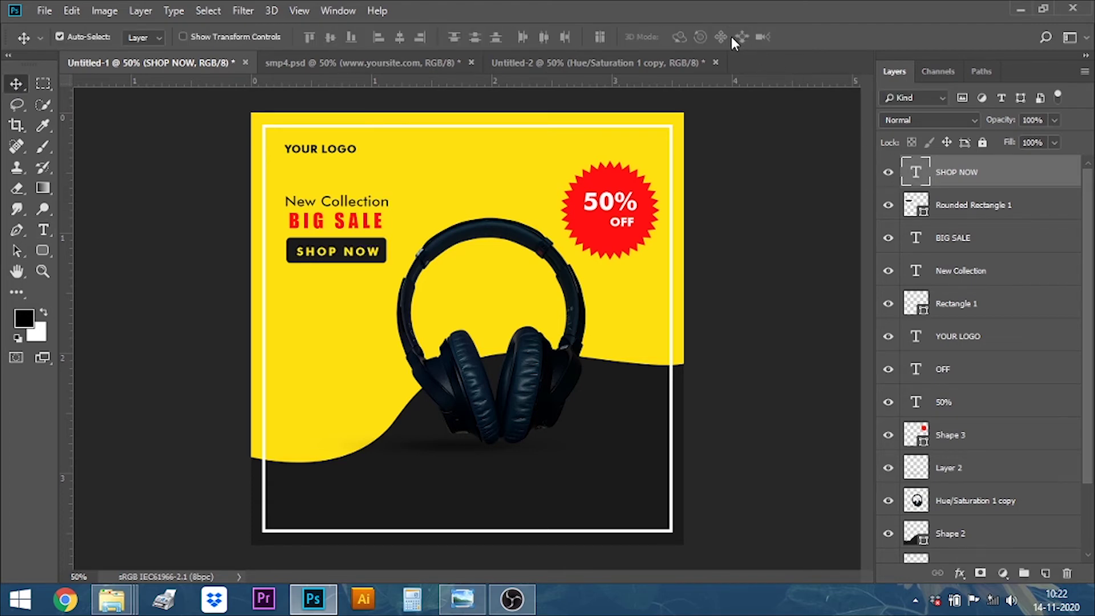
click(341, 11)
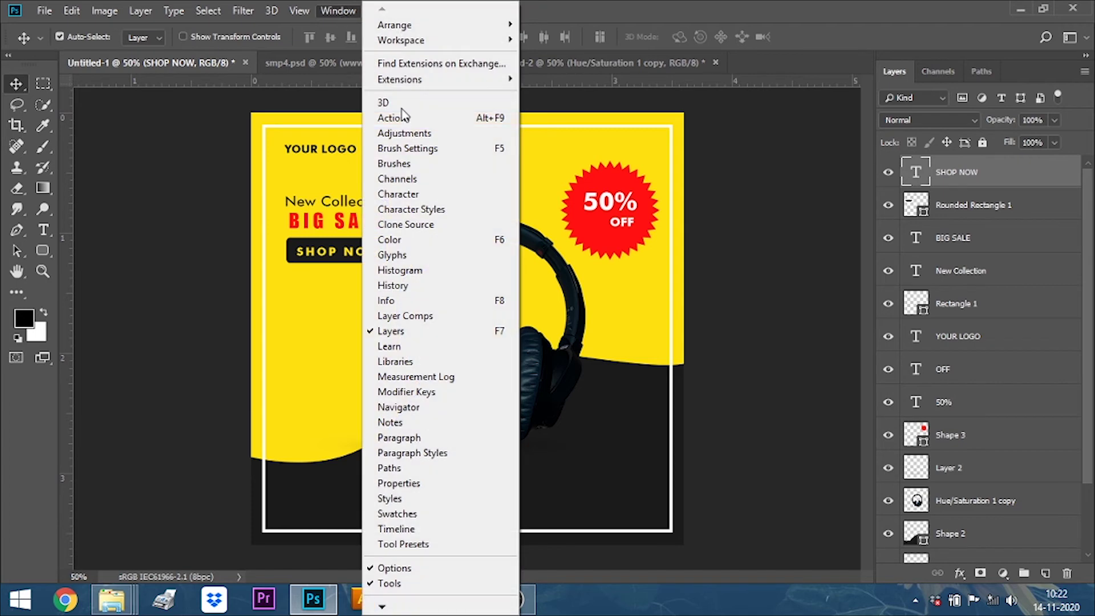
click(399, 483)
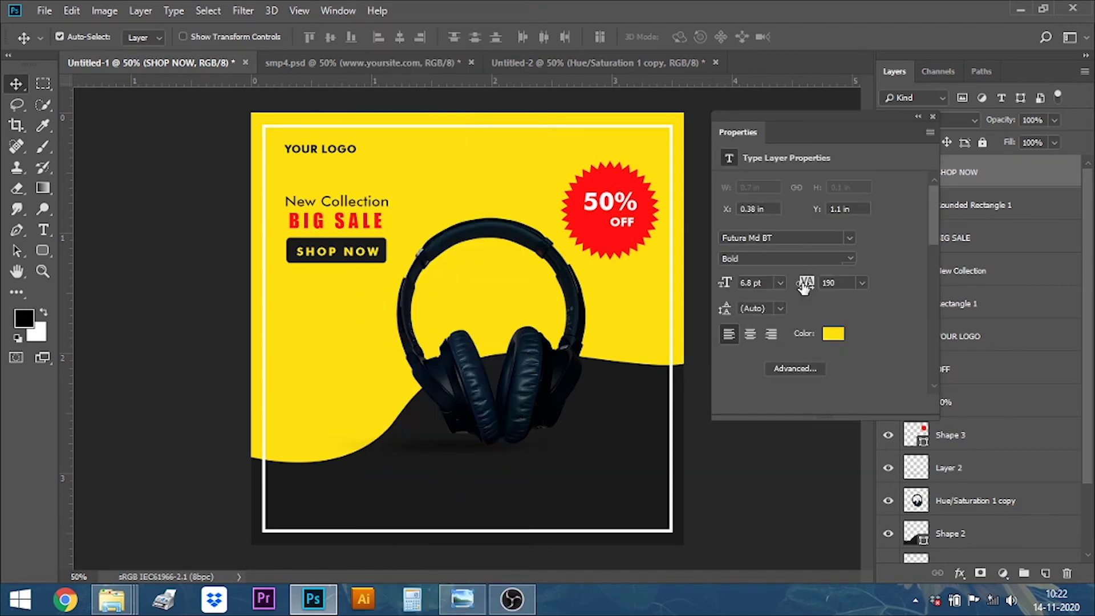
drag(809, 285, 721, 283)
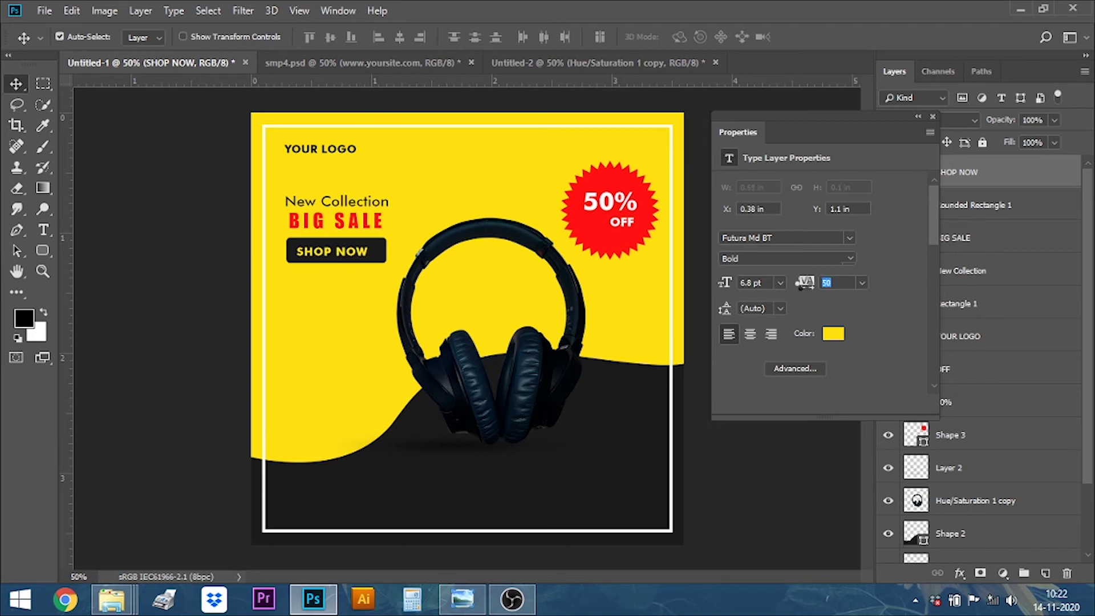
click(933, 117)
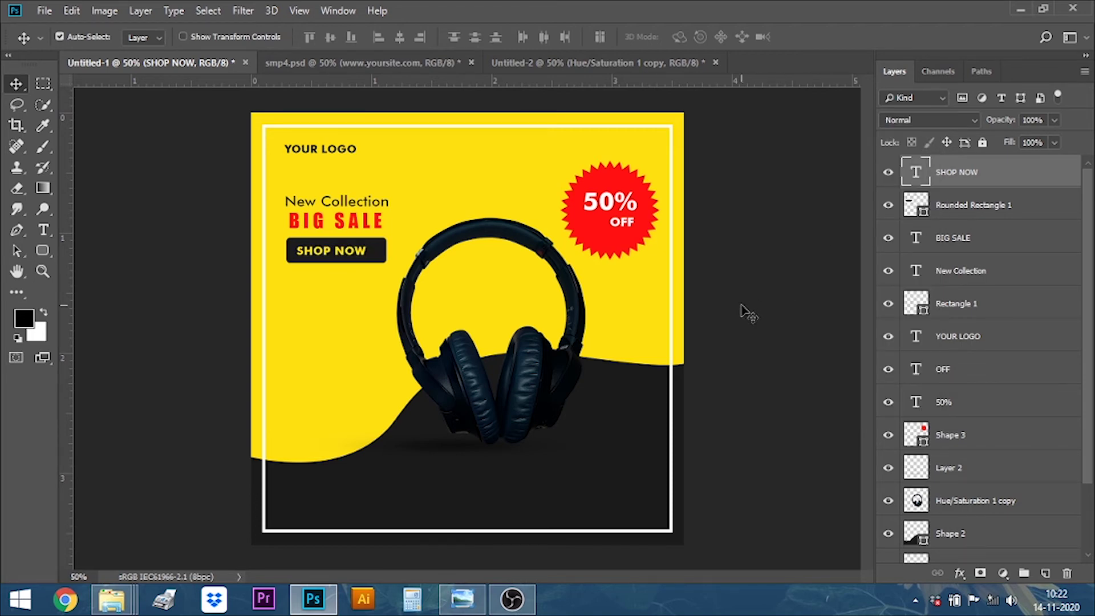
key(Left)
key(Left)
key(Left)
key(Left)
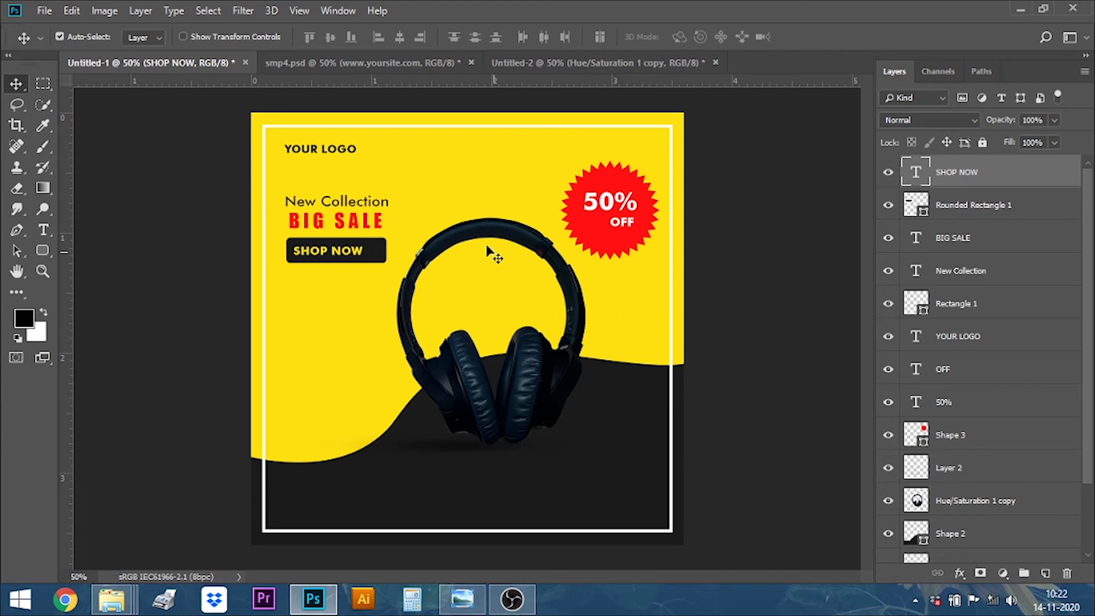
click(45, 230)
click(47, 252)
Draw a circled right-arrow custom shape on the yellow area left of the headphones.
right_click(48, 254)
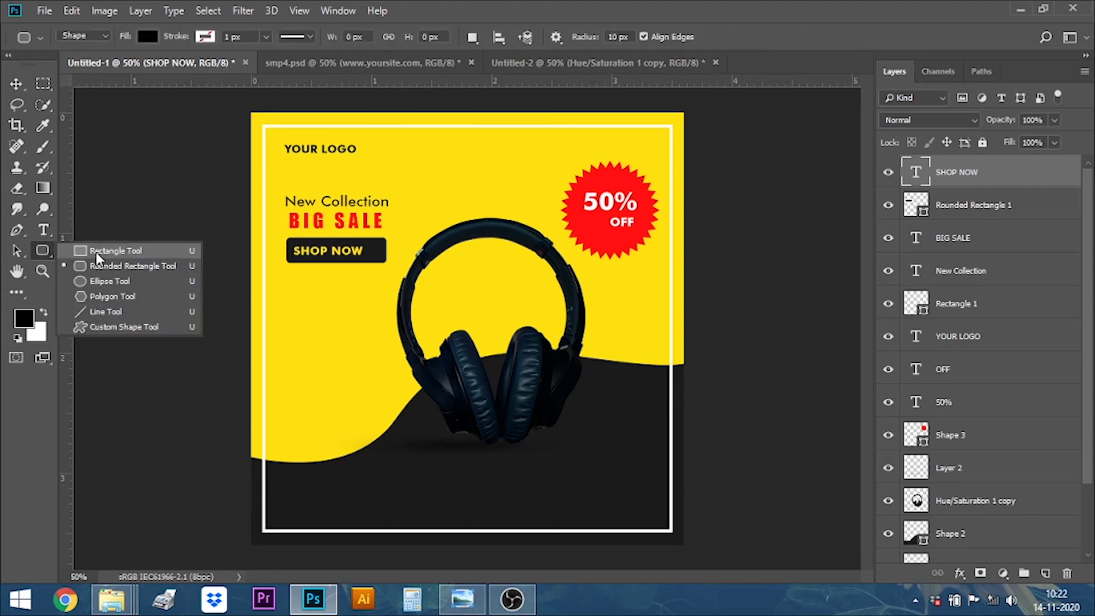
click(110, 328)
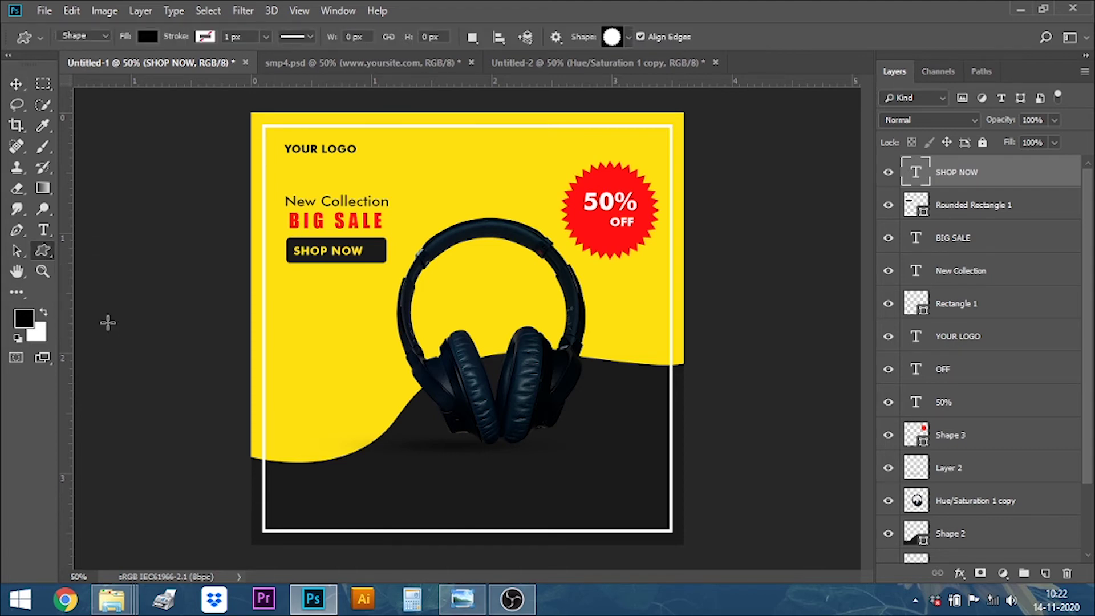
click(628, 38)
scroll(599, 138, down, 3)
scroll(598, 138, down, 2)
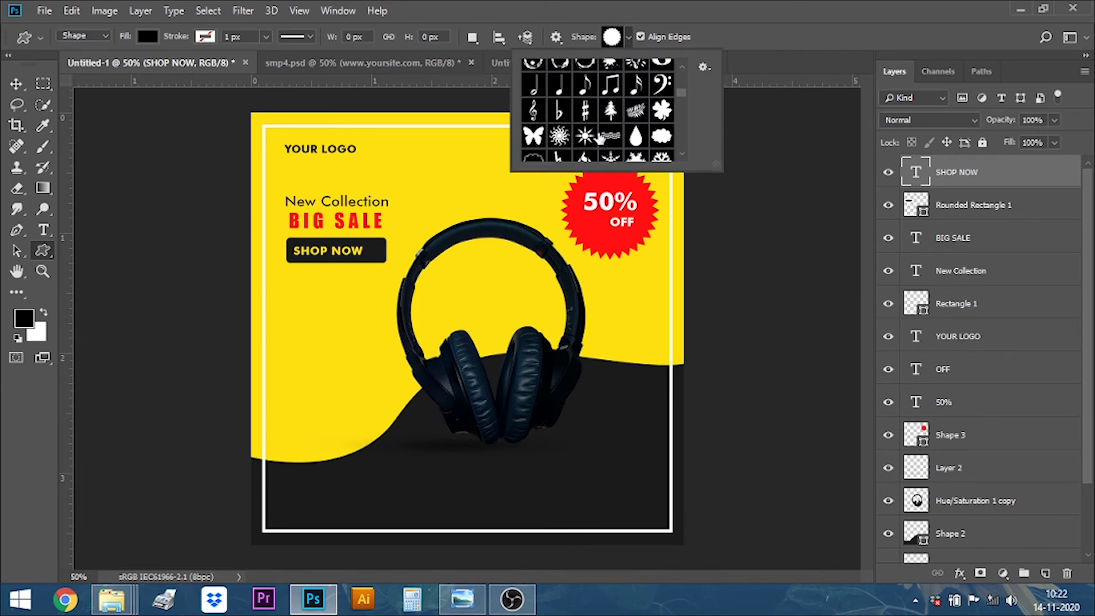
scroll(599, 138, down, 2)
scroll(599, 138, down, 2)
scroll(599, 138, down, 2)
scroll(599, 137, down, 2)
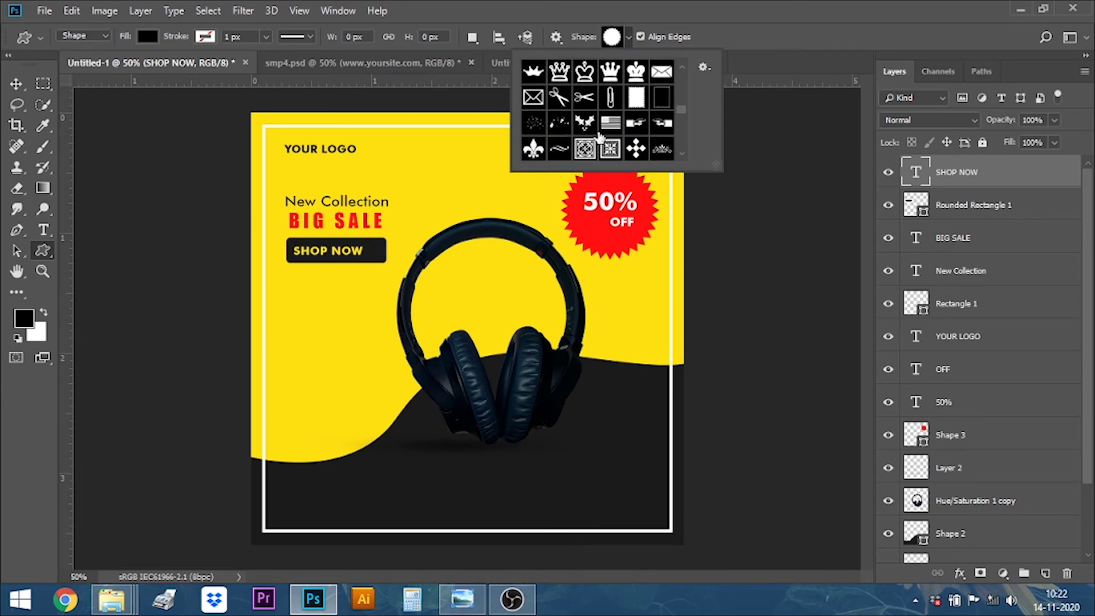
scroll(599, 136, down, 2)
scroll(599, 137, down, 2)
scroll(599, 137, down, 2)
scroll(599, 134, down, 2)
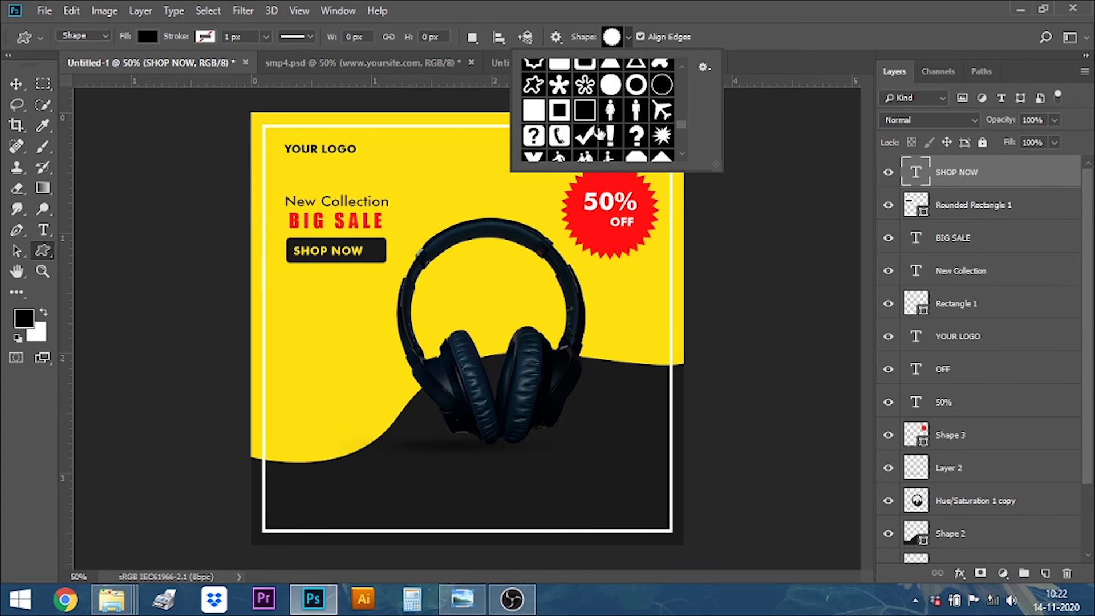
scroll(598, 134, down, 2)
scroll(598, 134, down, 2)
scroll(599, 134, down, 2)
scroll(598, 134, down, 2)
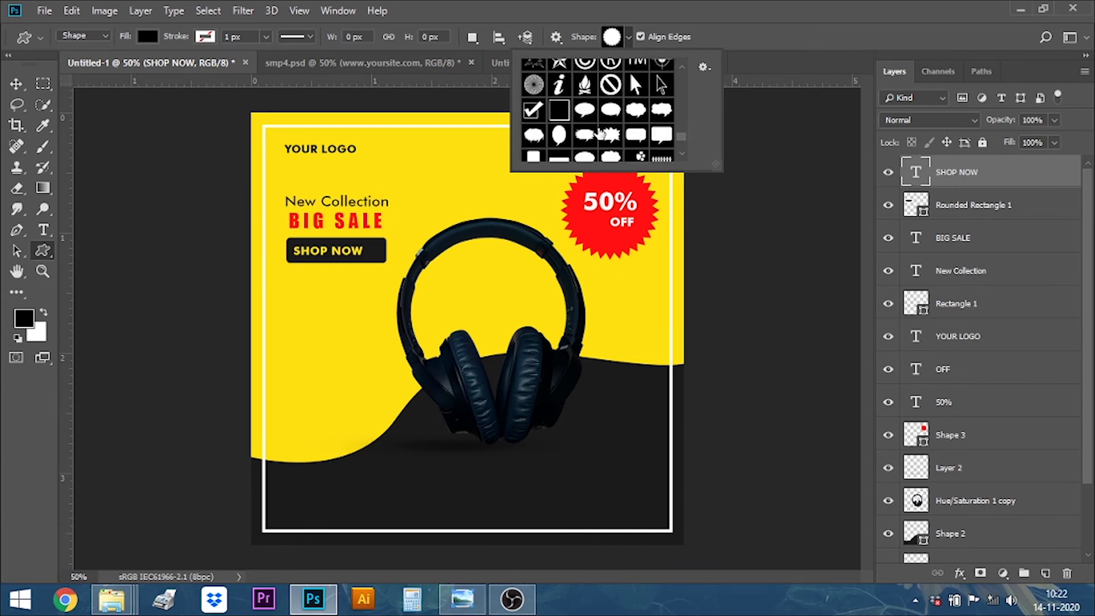
scroll(598, 133, down, 2)
scroll(599, 136, down, 2)
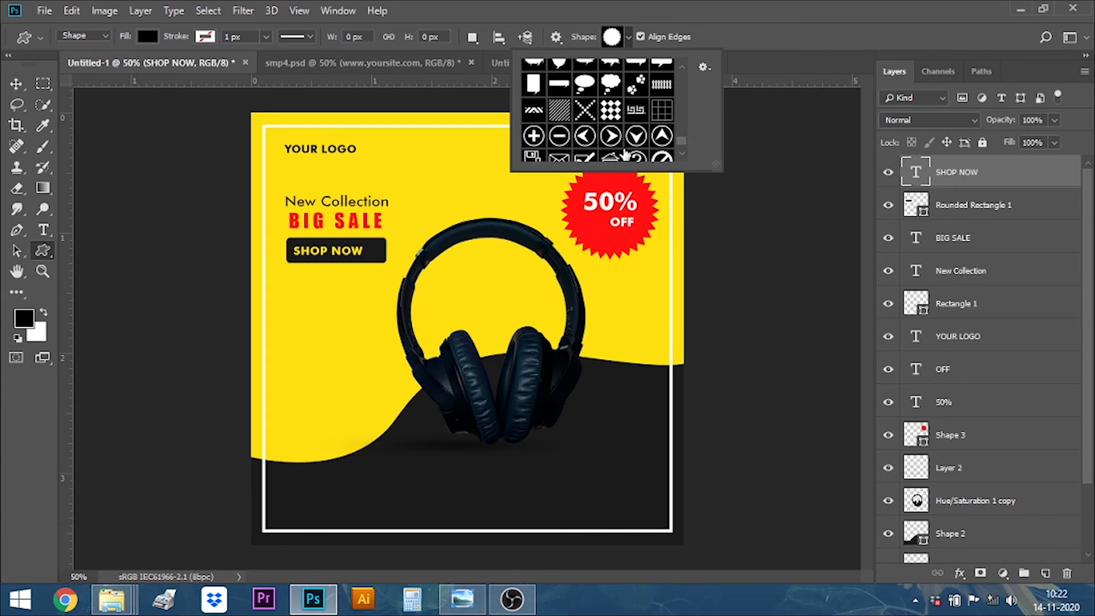
click(616, 142)
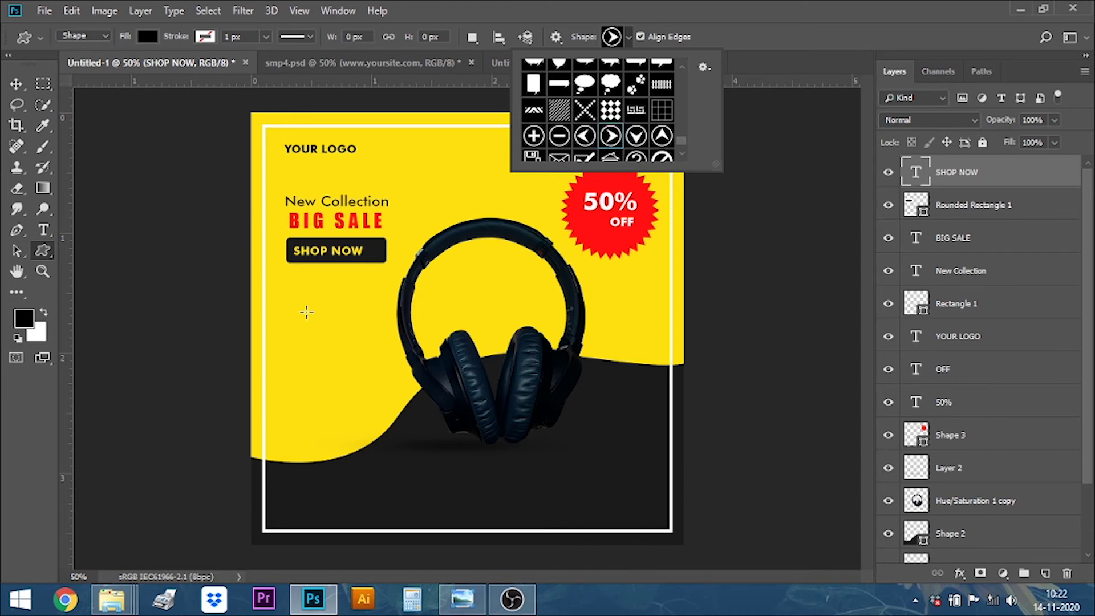
click(314, 293)
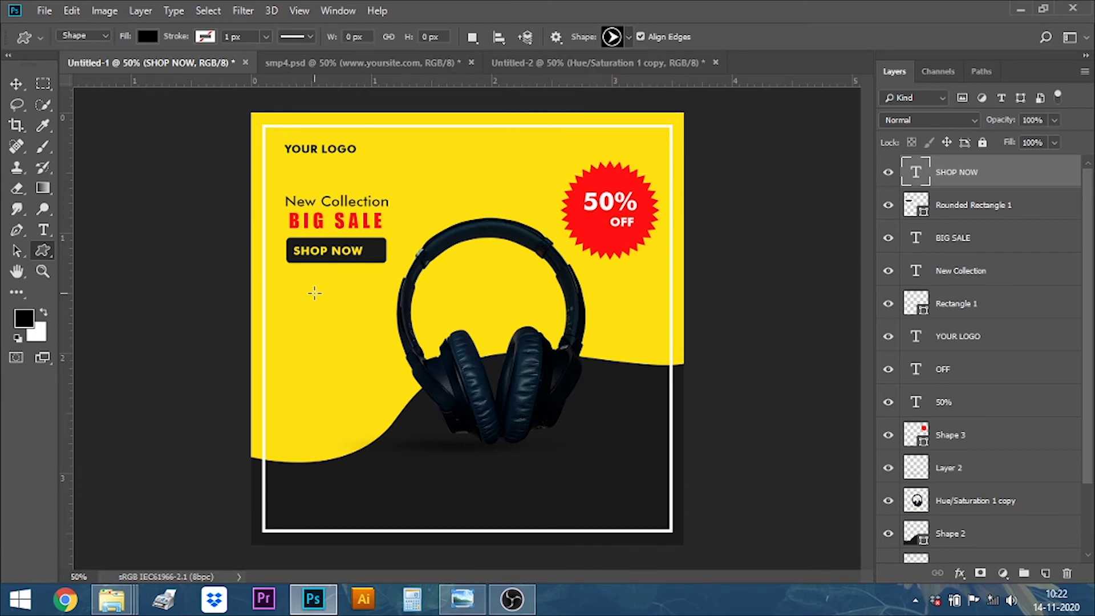
drag(314, 294, 335, 311)
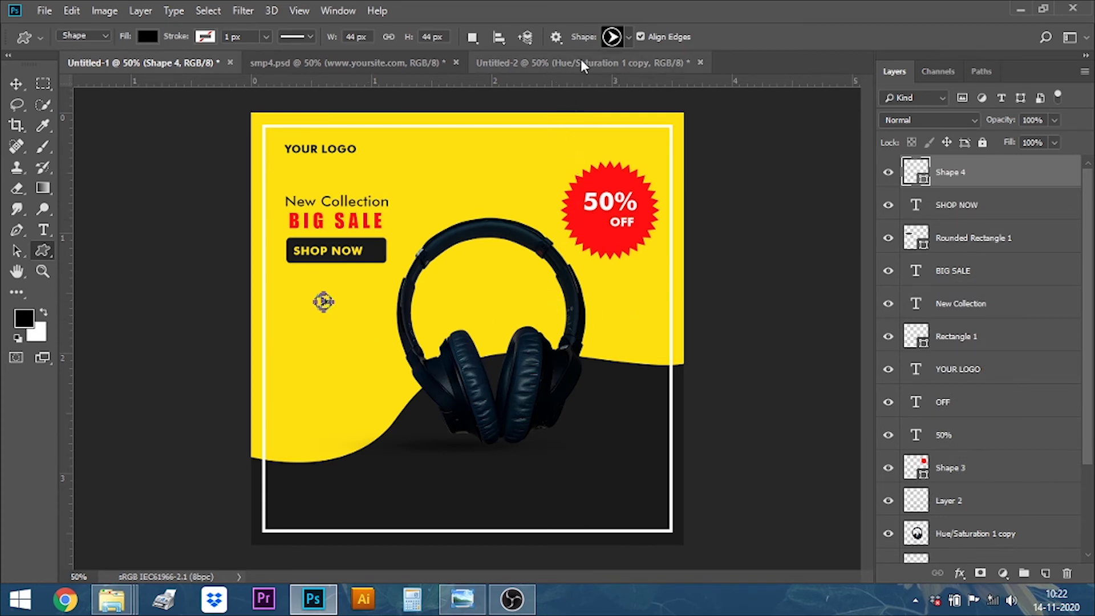
Move the arrow shape beside SHOP NOW and scale it down to fit the button.
click(16, 85)
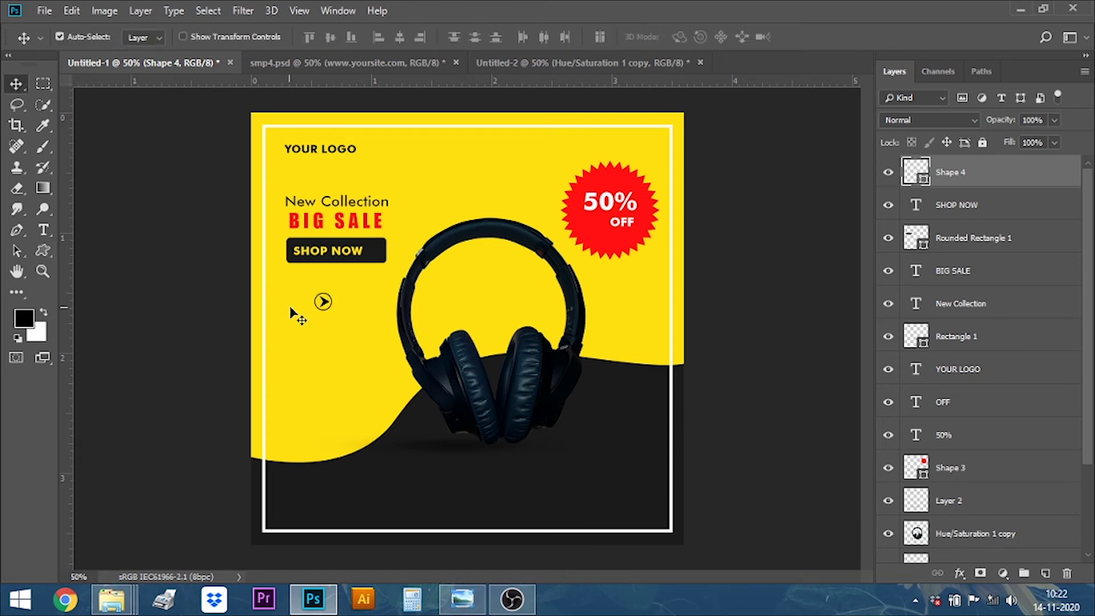
drag(323, 301, 378, 253)
key(ctrl+t)
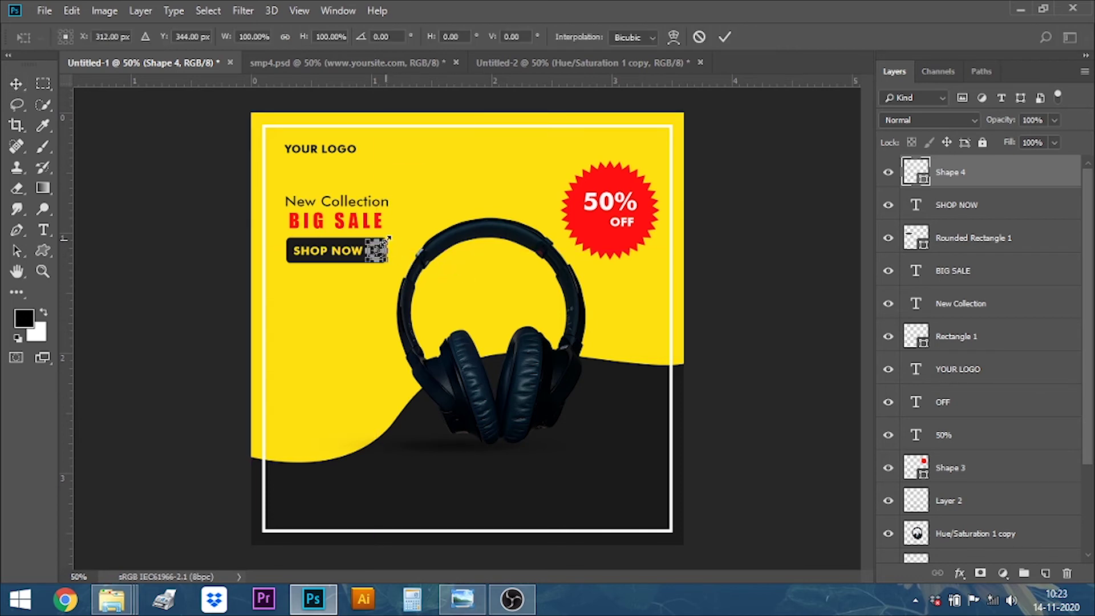
drag(389, 238, 384, 241)
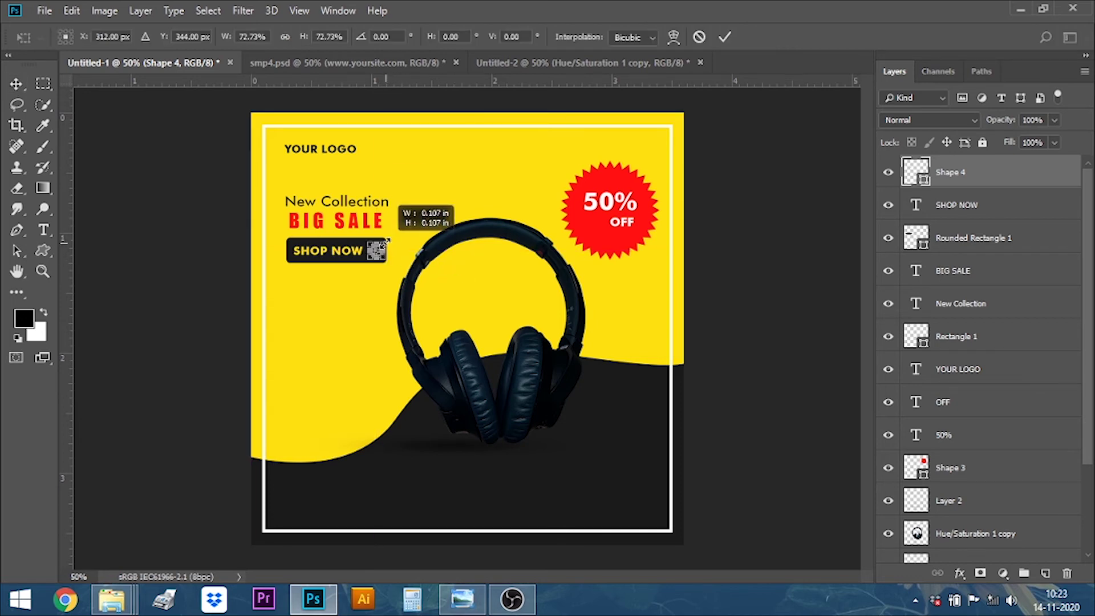
click(723, 38)
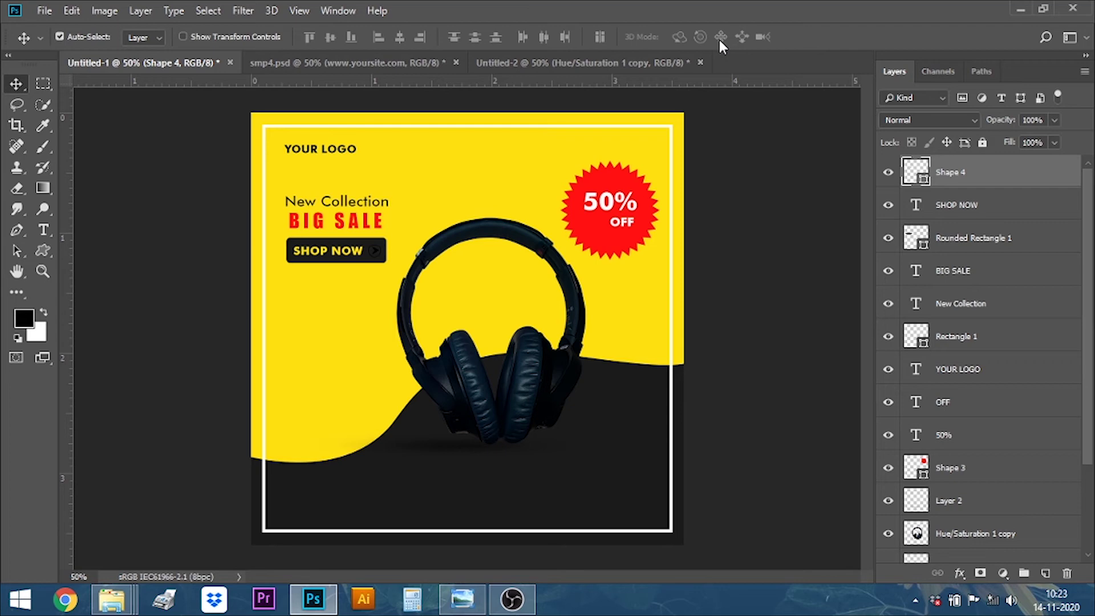
Fill the arrow shape with yellow sampled from the poster.
key(i)
double_click(920, 180)
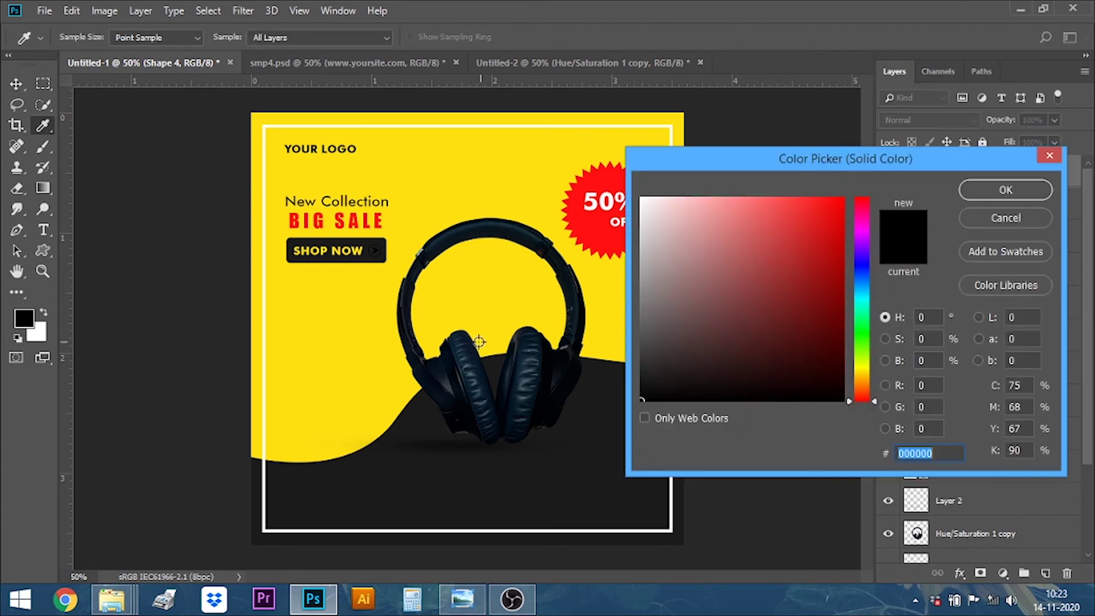
click(354, 323)
click(1001, 190)
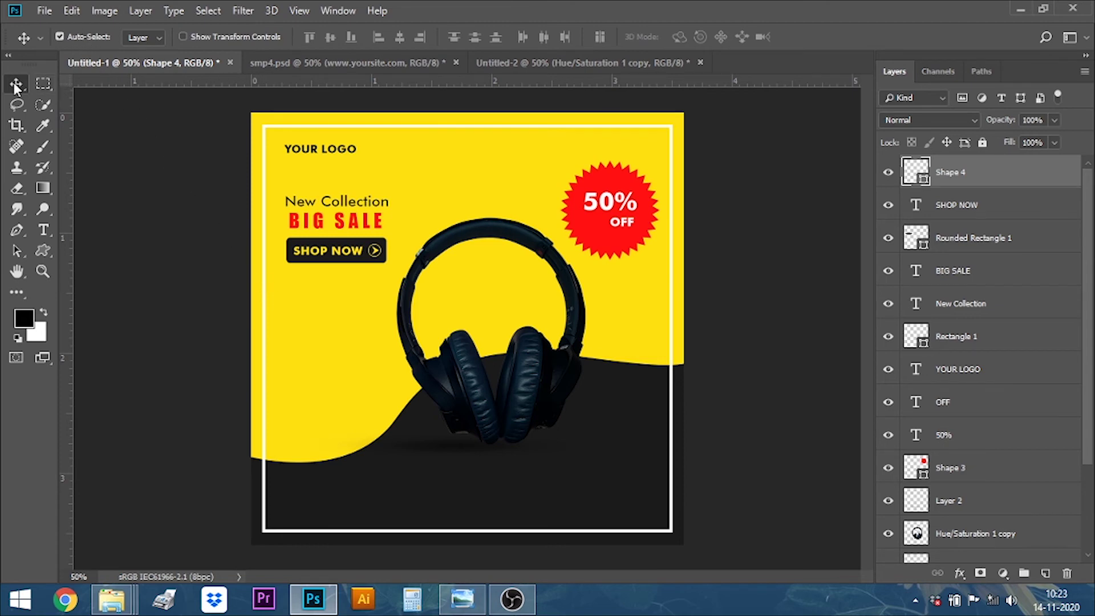
click(45, 229)
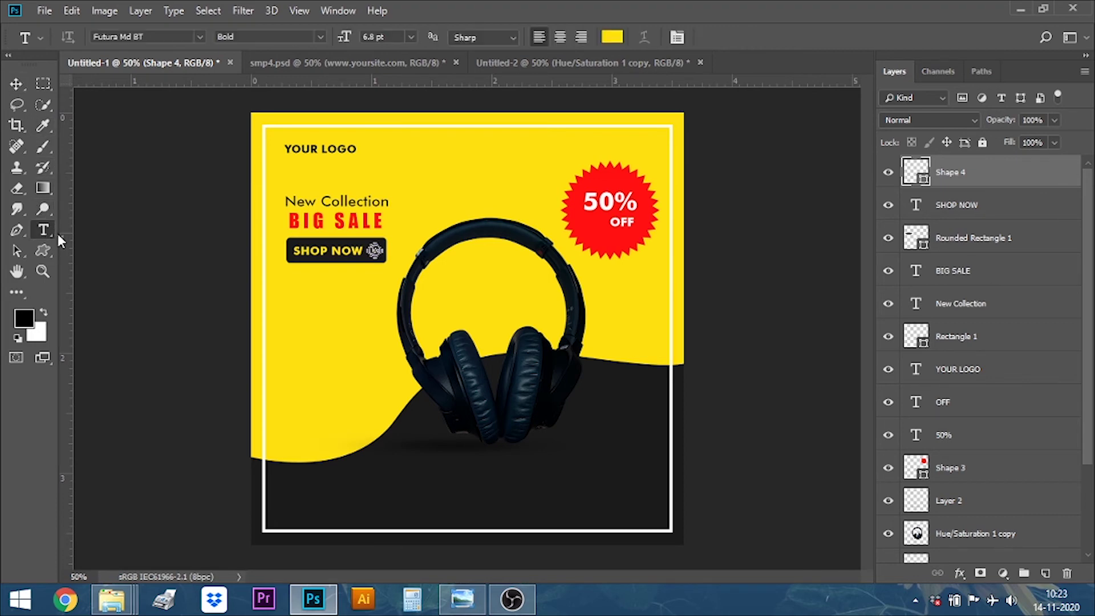
click(19, 86)
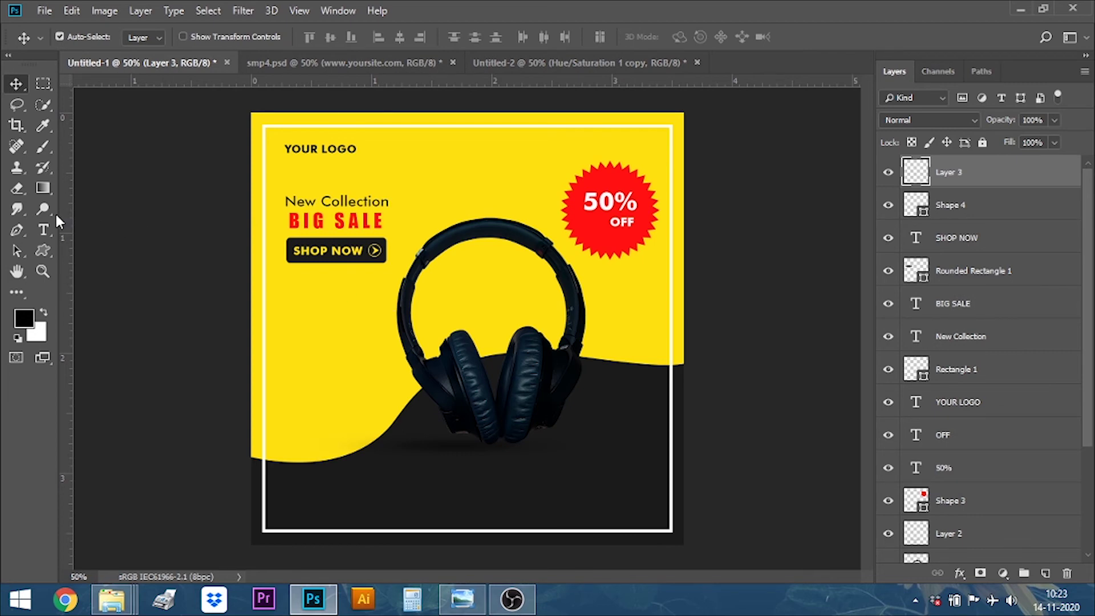
click(44, 229)
click(293, 289)
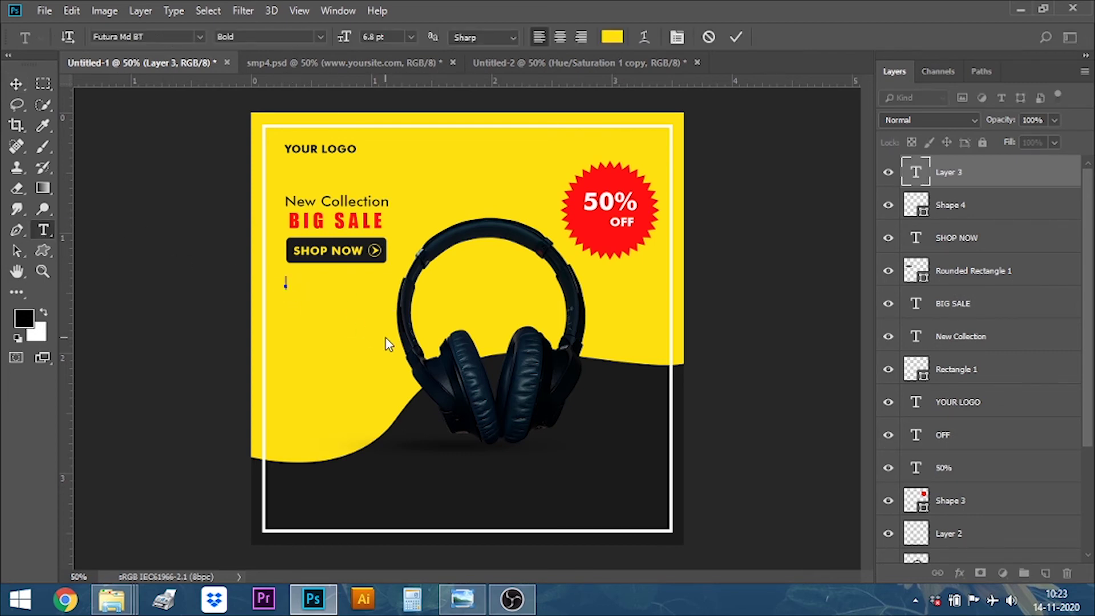
text(www)
Style the web address dark 1b1b1b, Medium weight, 6.3 pt.
drag(395, 282, 285, 281)
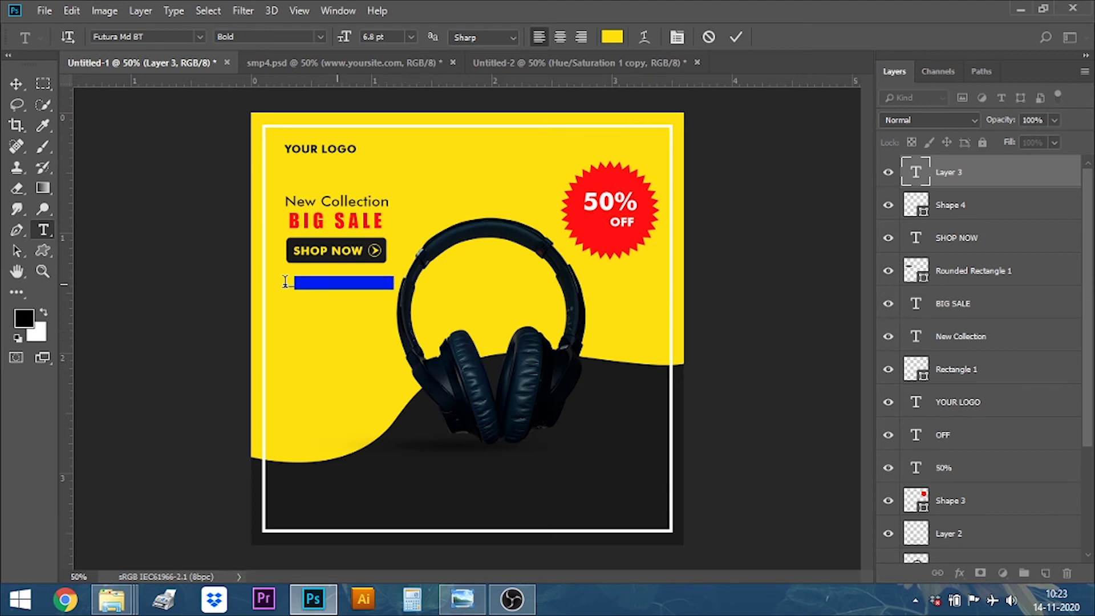
click(610, 39)
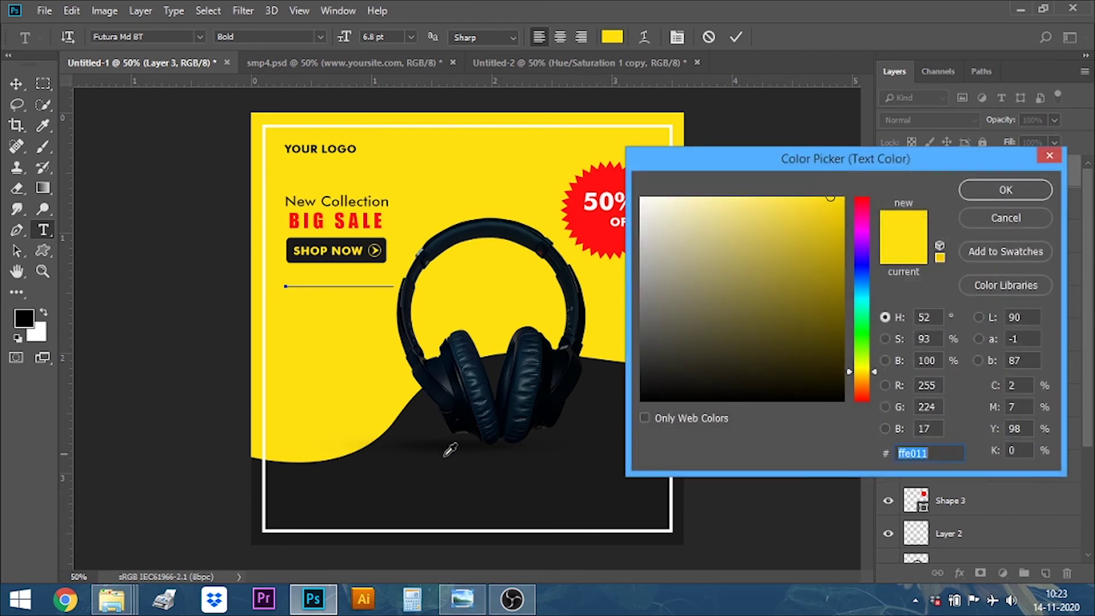
click(367, 470)
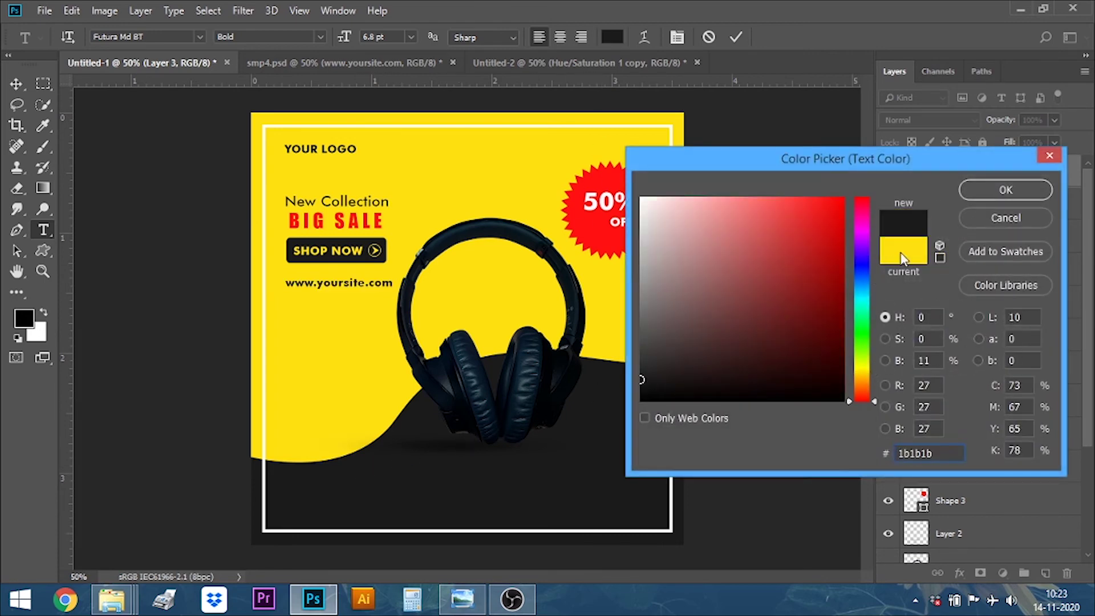
click(982, 193)
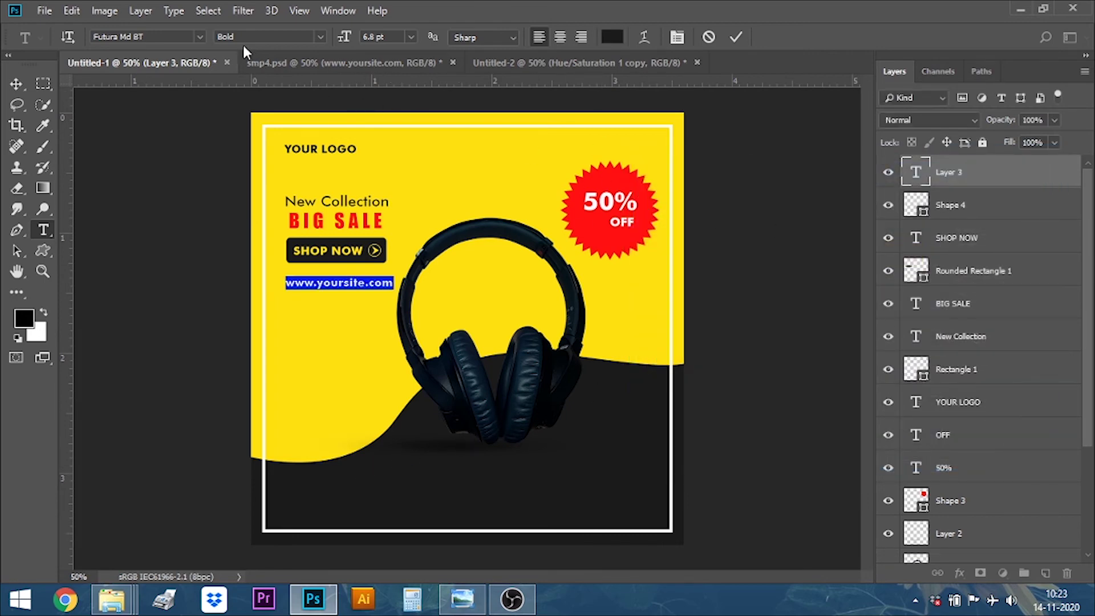
click(320, 37)
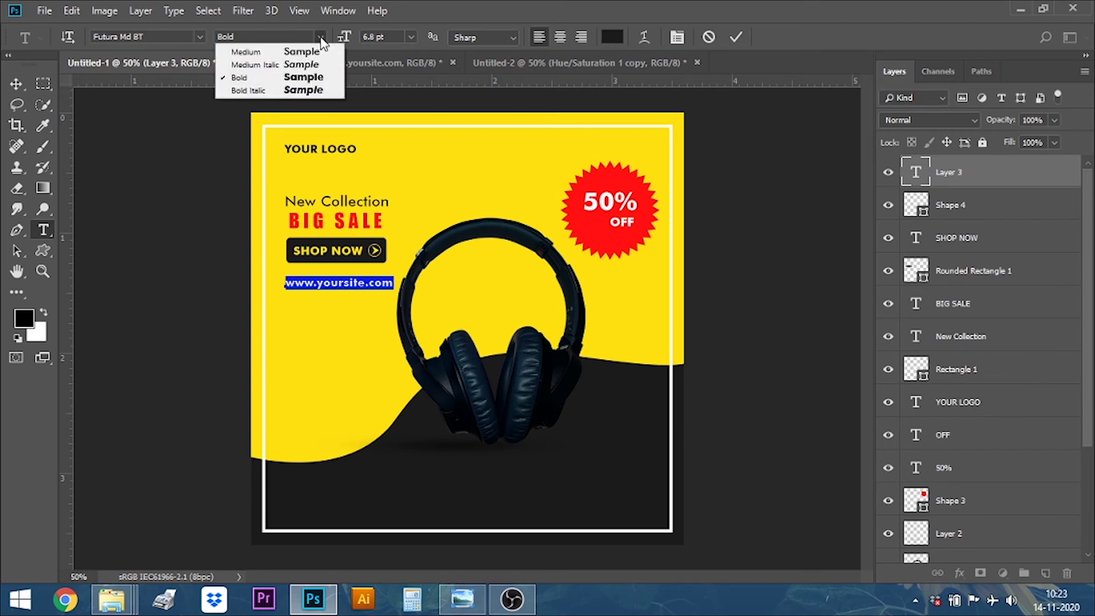
click(261, 52)
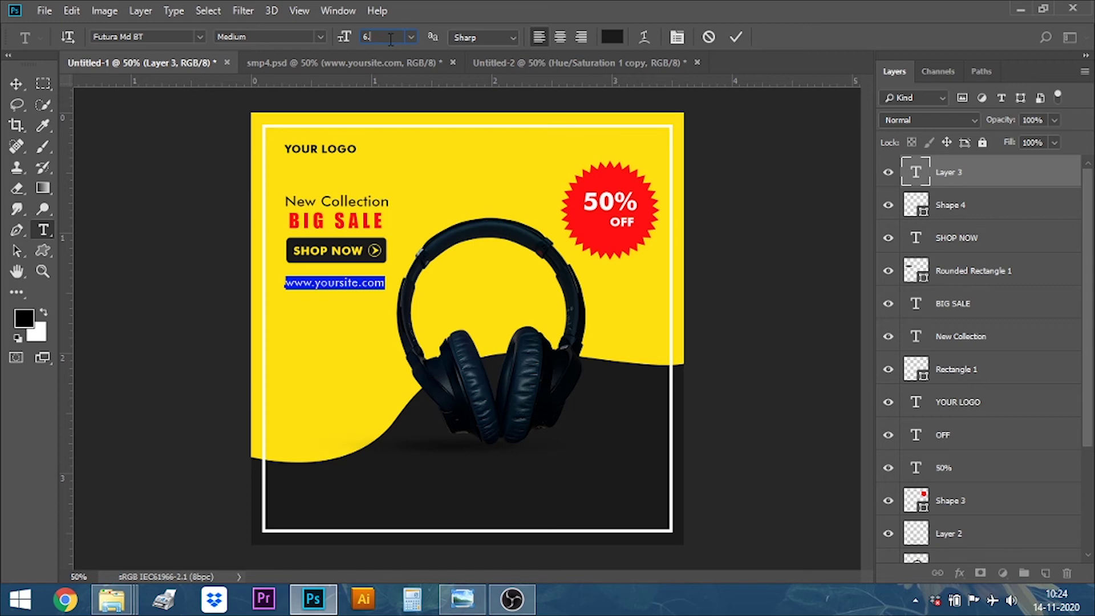
key(Return)
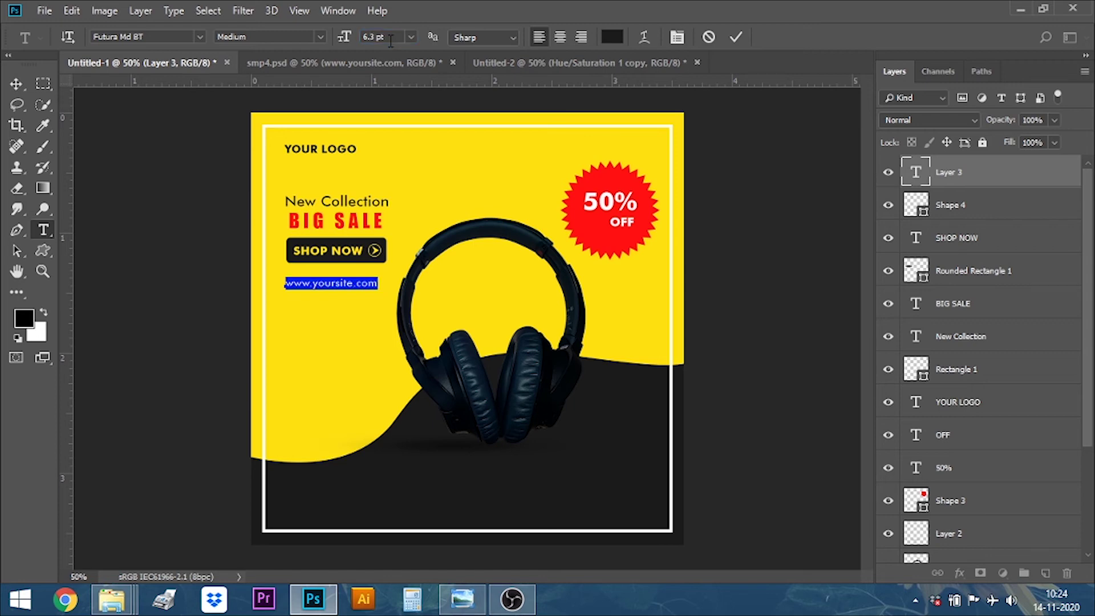
click(735, 36)
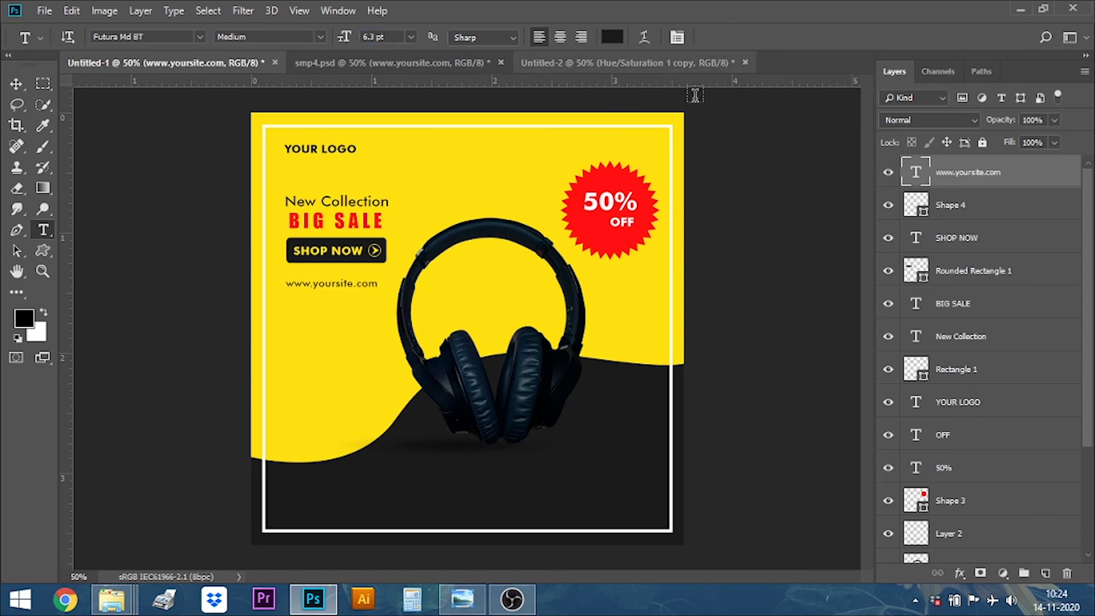
Move the web address up just under SHOP NOW and nudge it right.
click(17, 86)
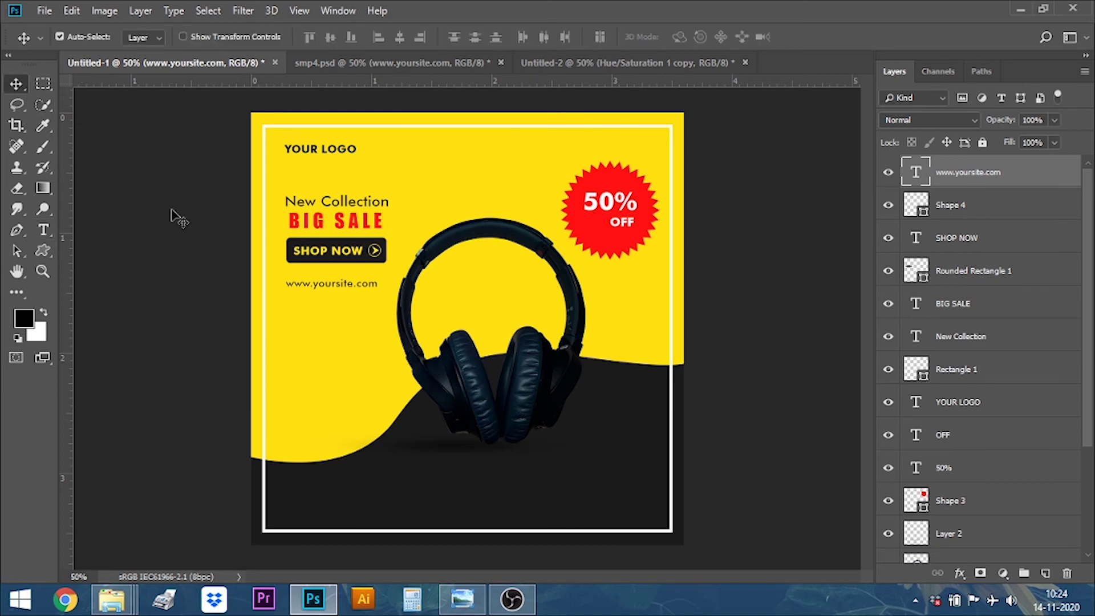
drag(315, 290, 317, 279)
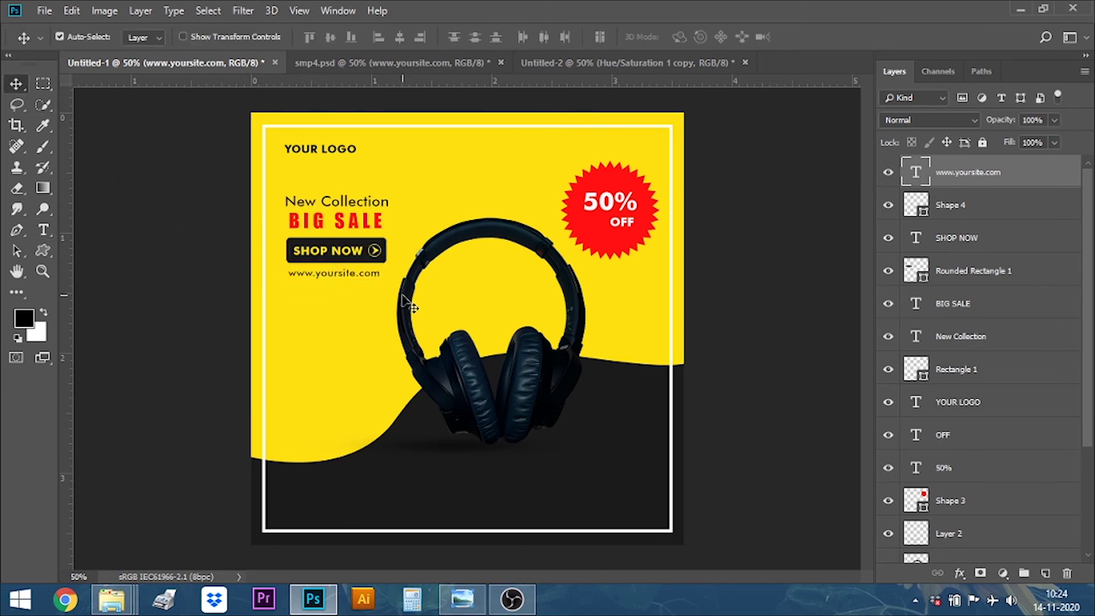
key(Right)
key(Right)
key(Right)
key(Right)
key(Right)
key(Right)
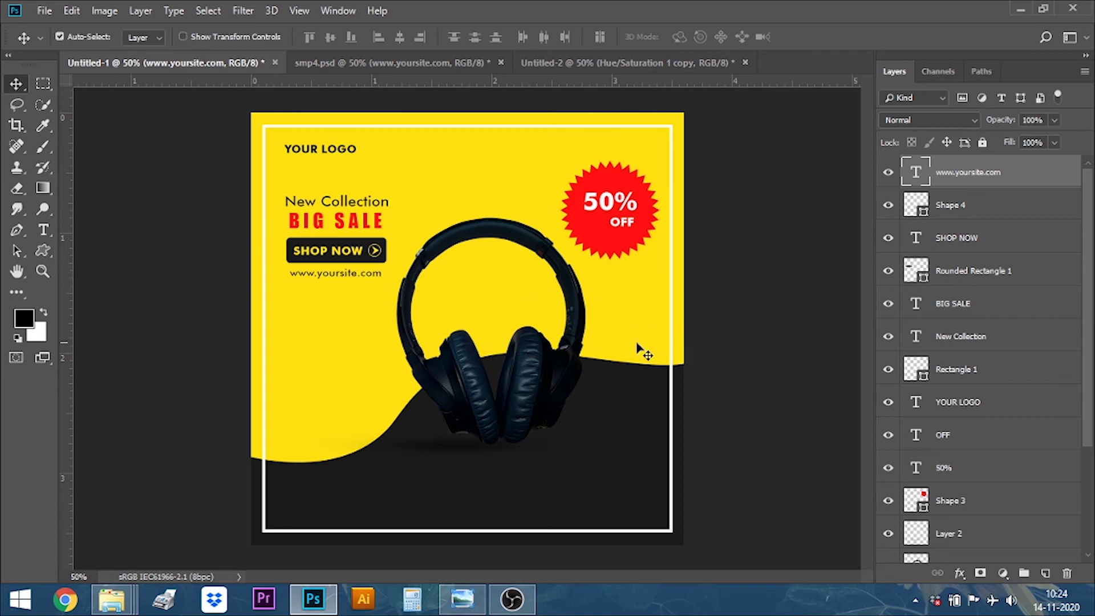
click(40, 256)
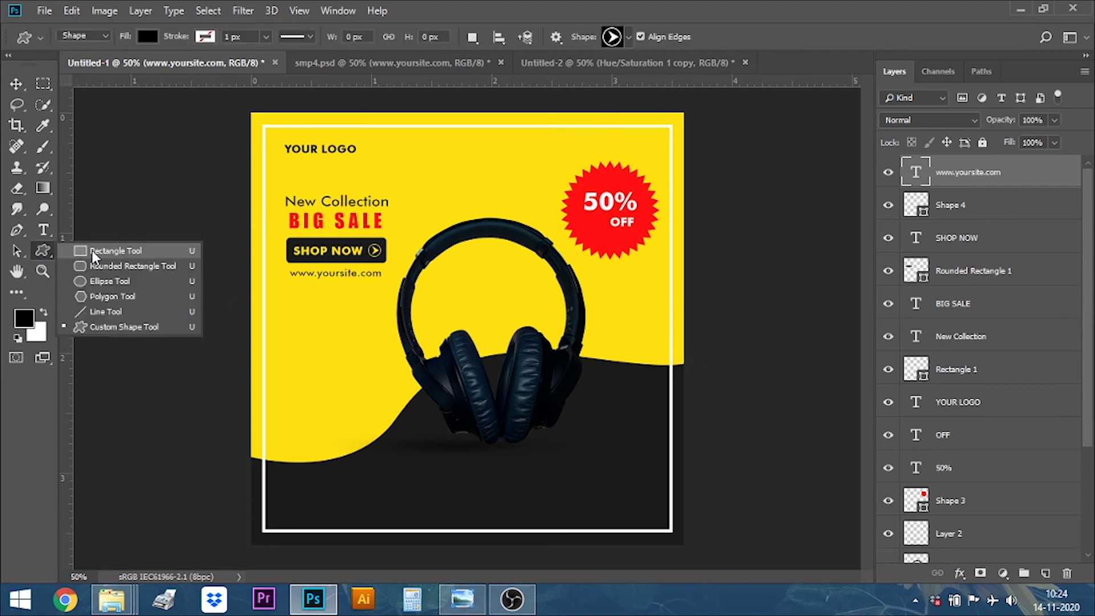
Draw a thin rectangle bar under the web address.
click(100, 251)
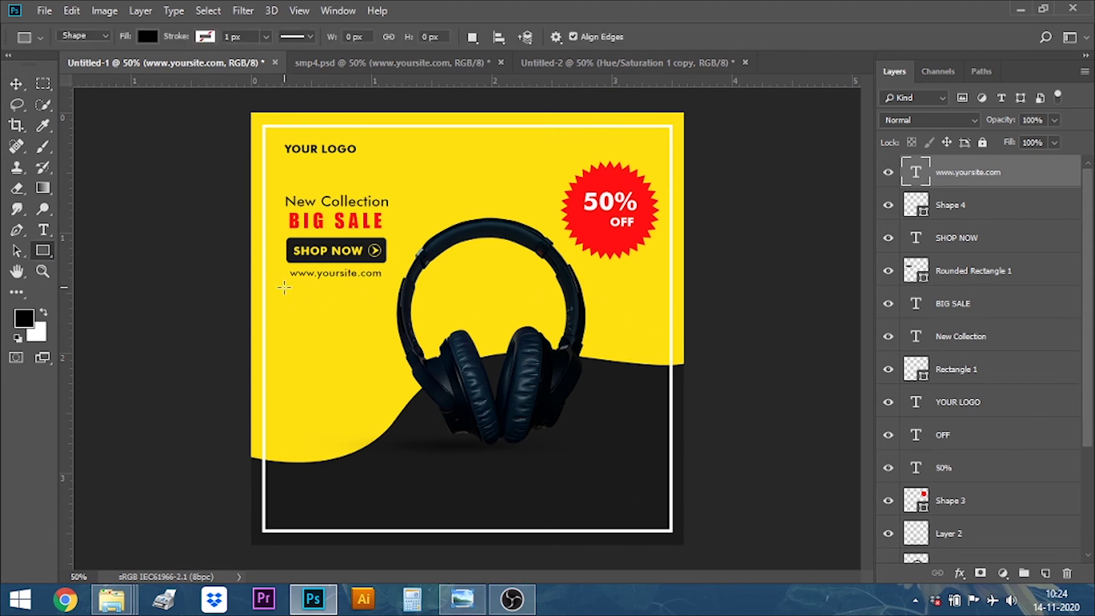
drag(284, 285, 386, 285)
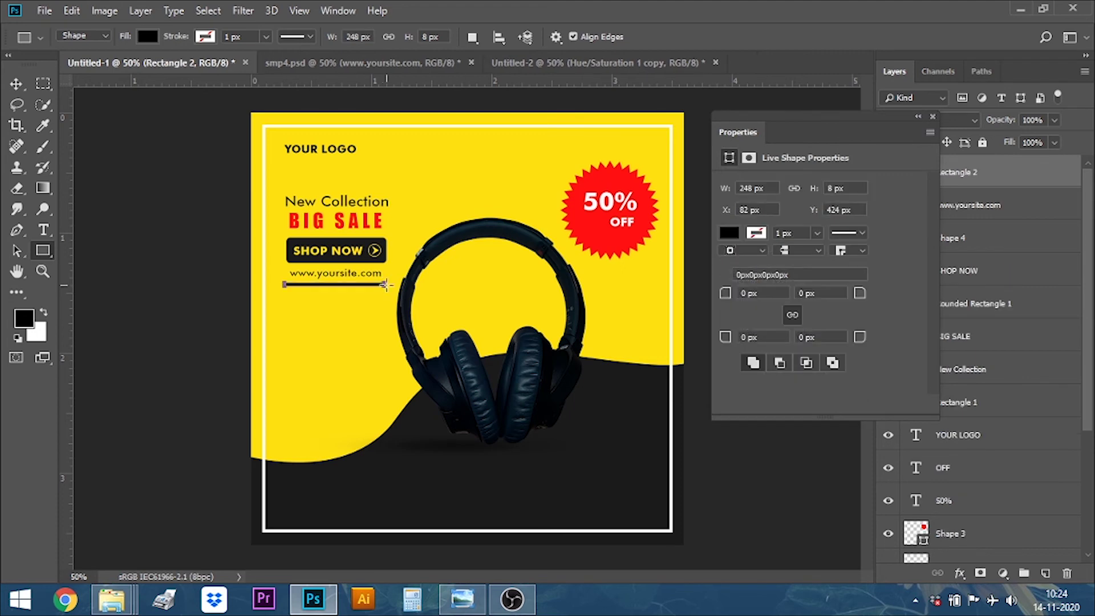
click(932, 117)
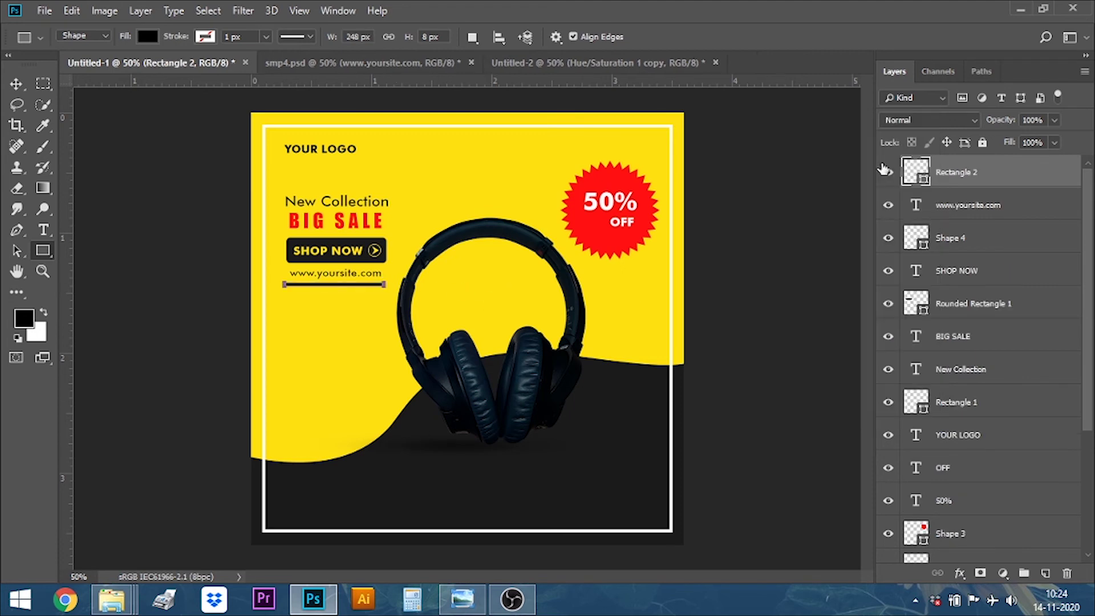
click(22, 89)
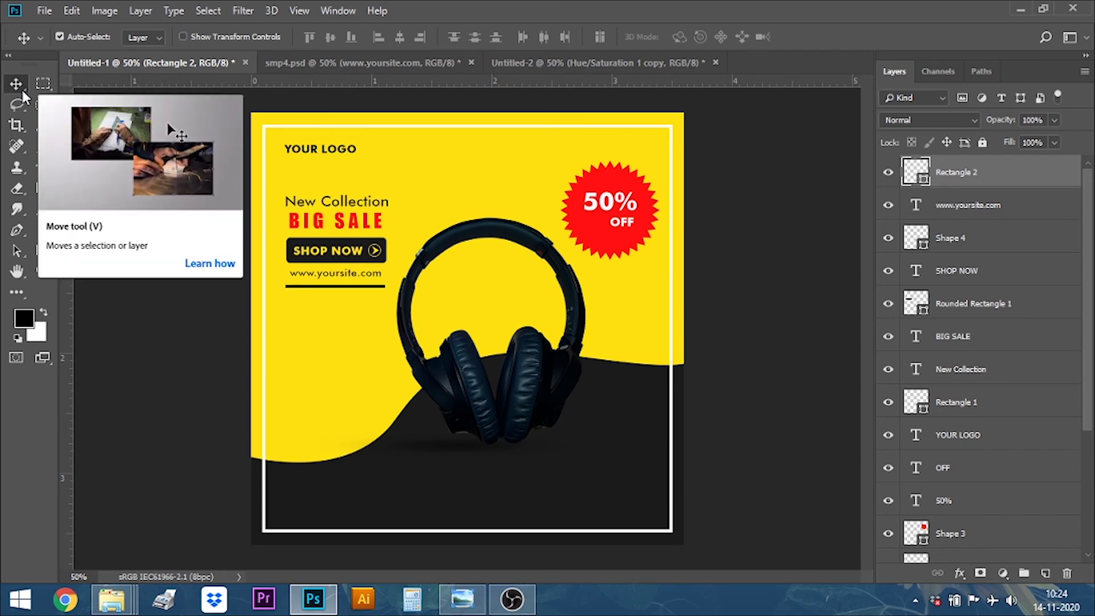
Fill the bar with the sampled dark colour and add an empty Layer 3.
click(223, 368)
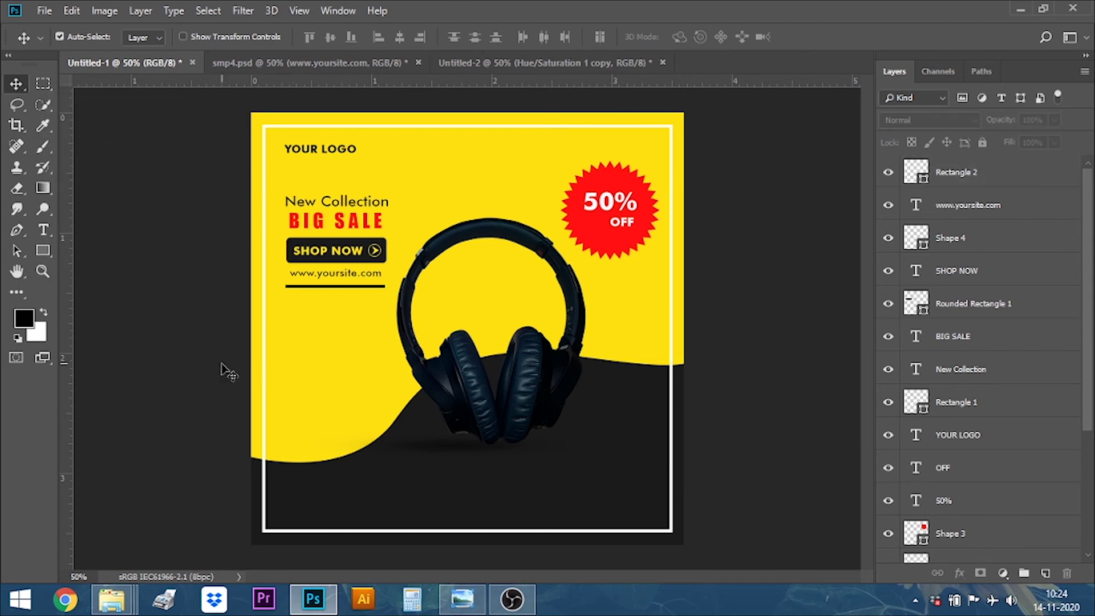
click(350, 285)
double_click(924, 180)
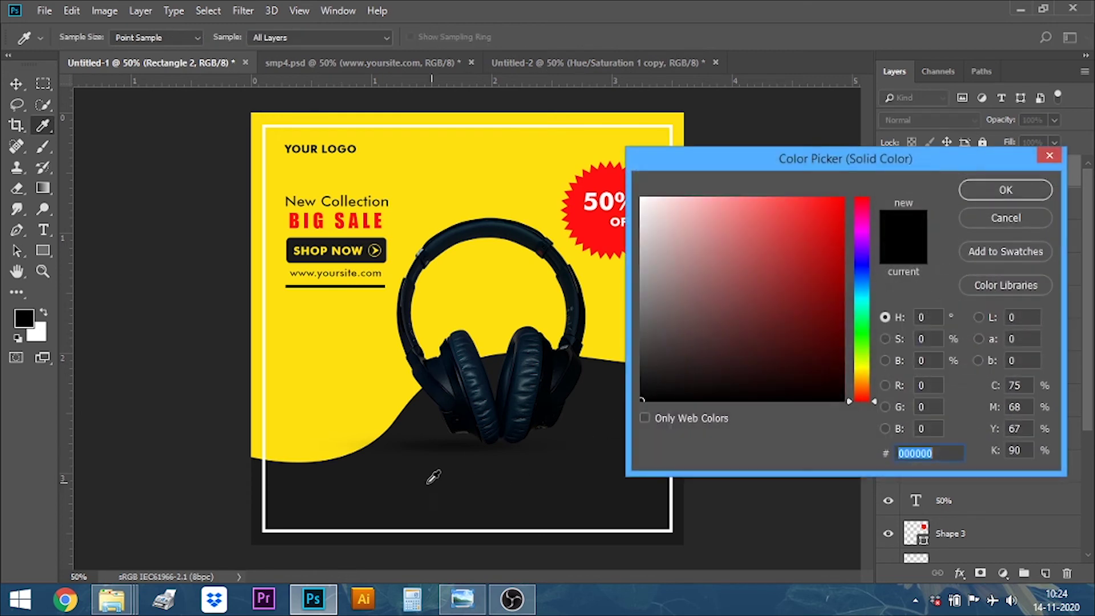
click(380, 469)
click(995, 195)
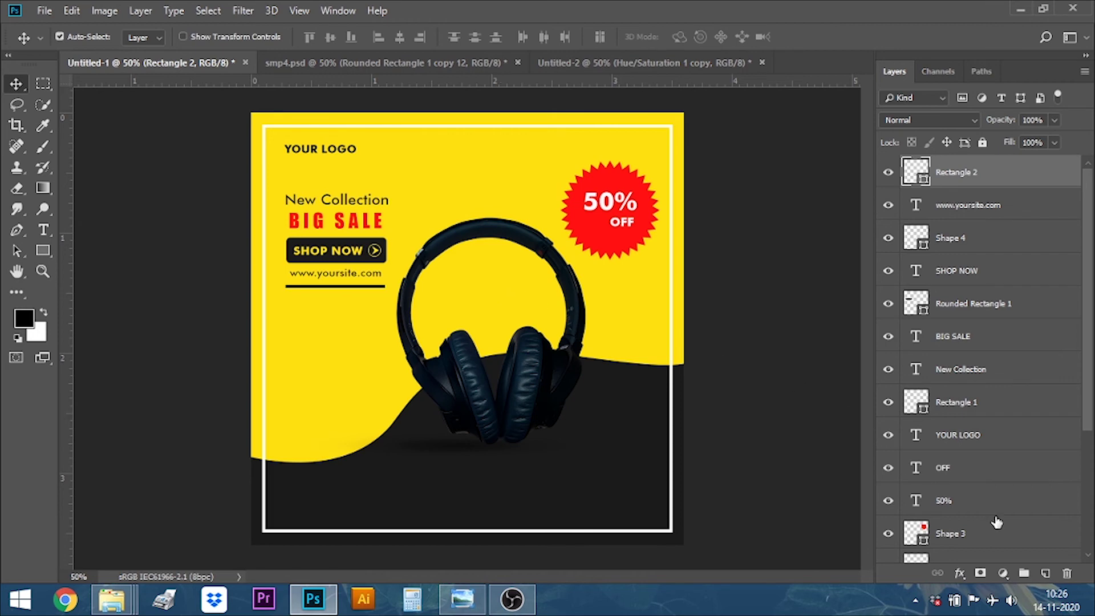
click(1045, 573)
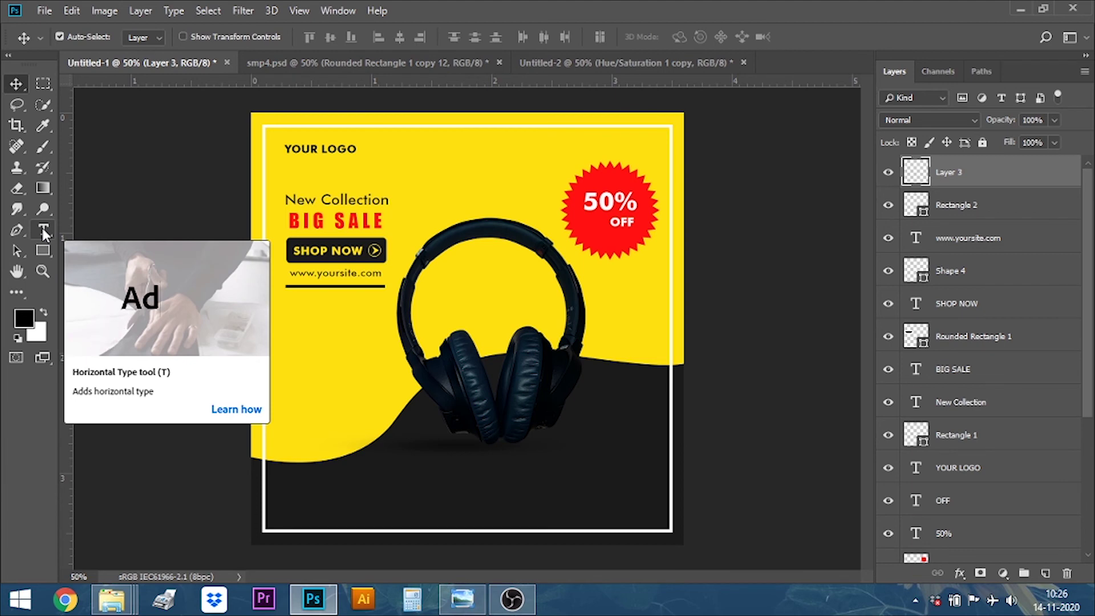
Copy SHOP NOW to the dark bottom-left area and reword it CALL NOW.
click(324, 253)
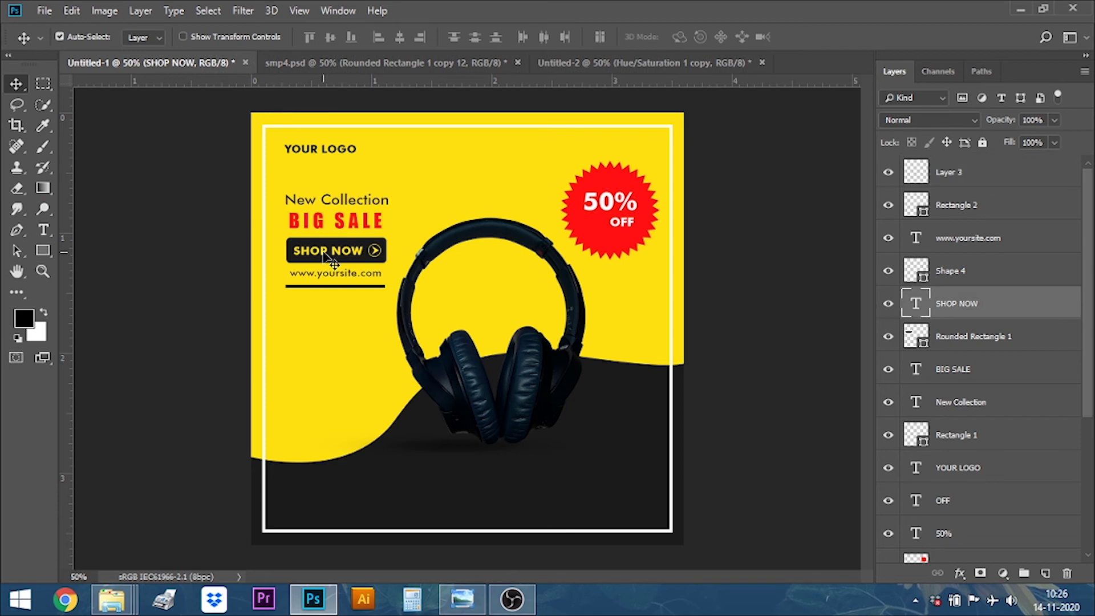
mouse_move(323, 252)
mouse_down()
mouse_move(349, 504)
mouse_move(347, 484)
mouse_up()
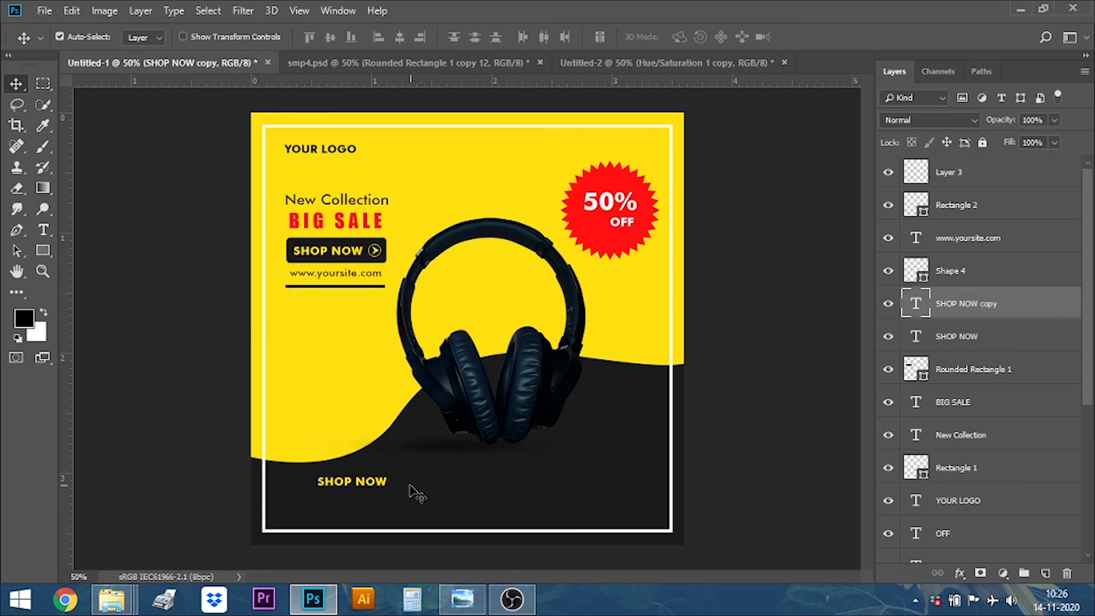
key(shift+Left)
key(shift+Left)
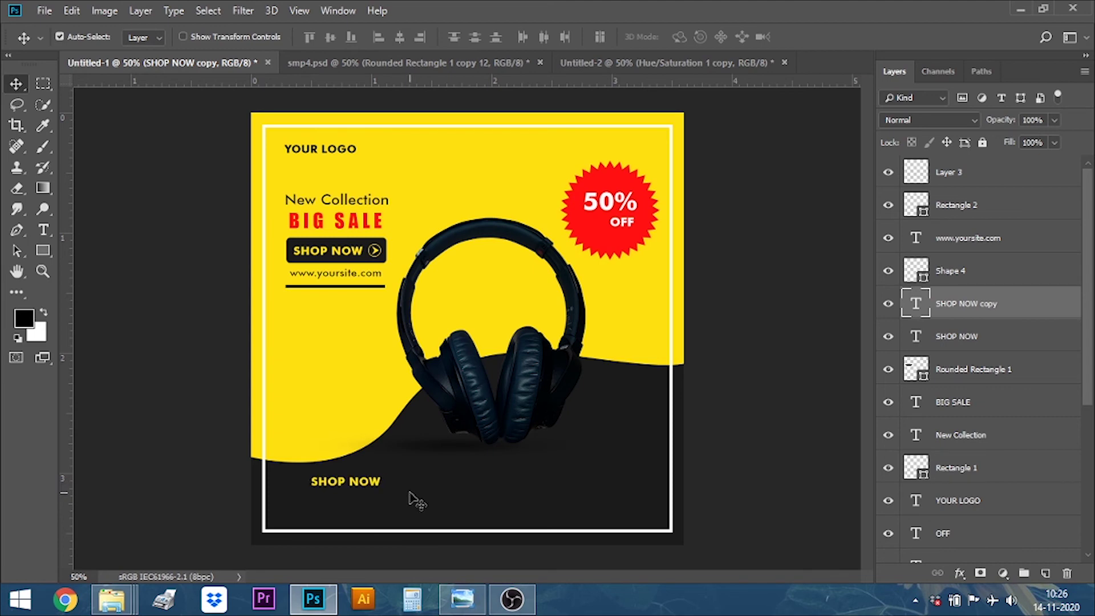
key(shift+Left)
key(shift+Left)
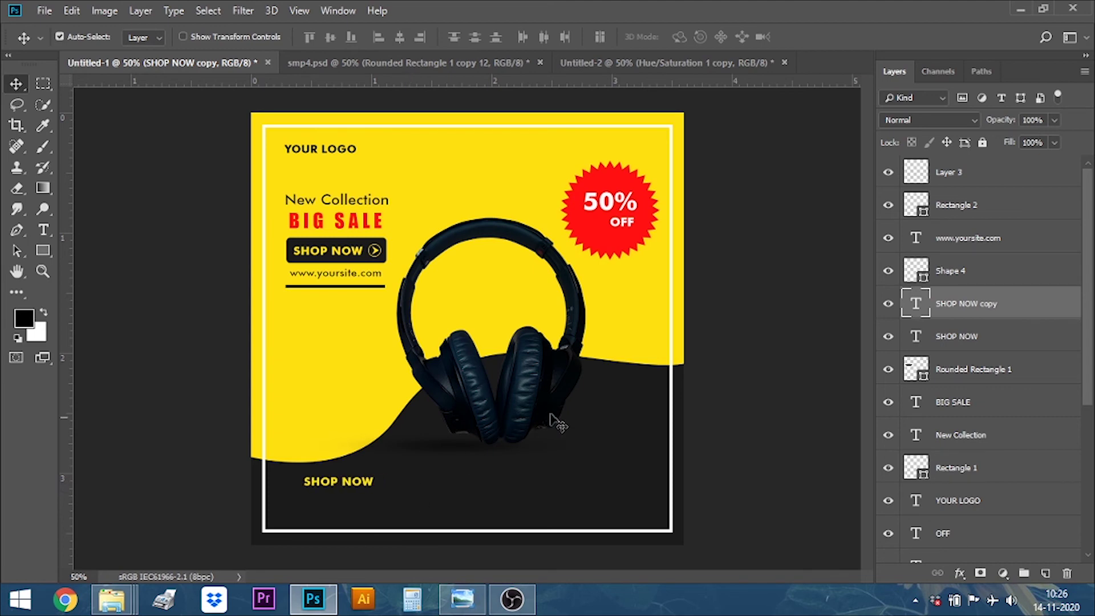
double_click(916, 305)
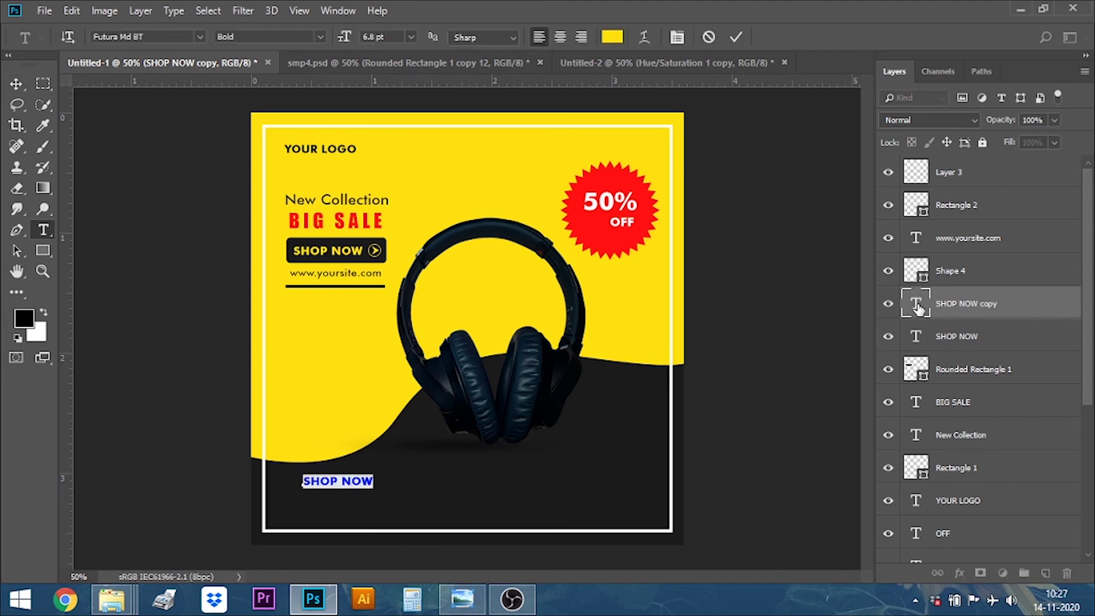
text(CA)
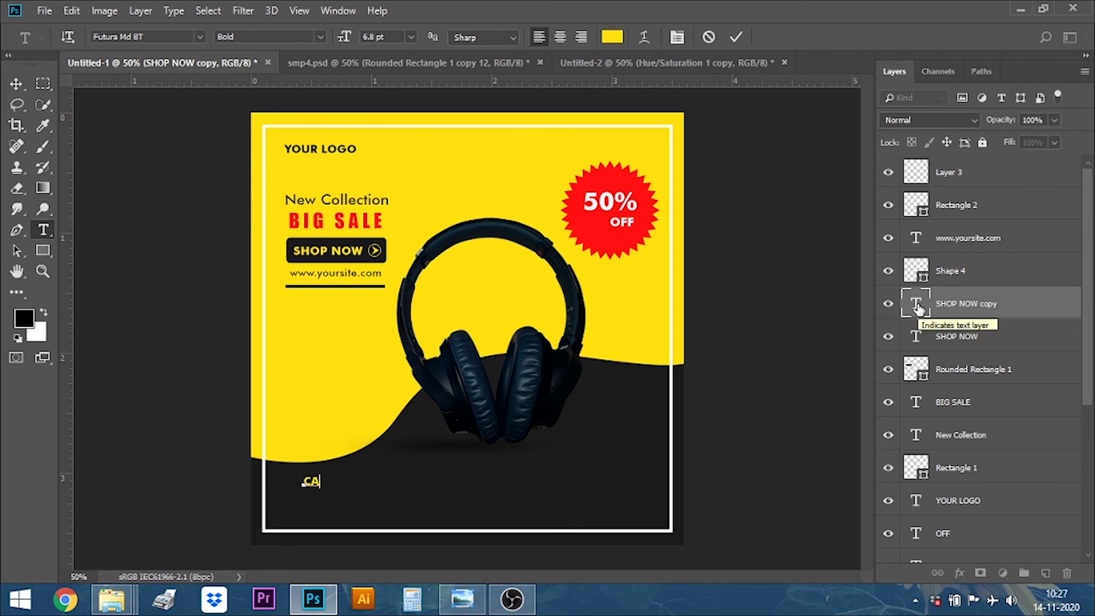
text(LL NOW)
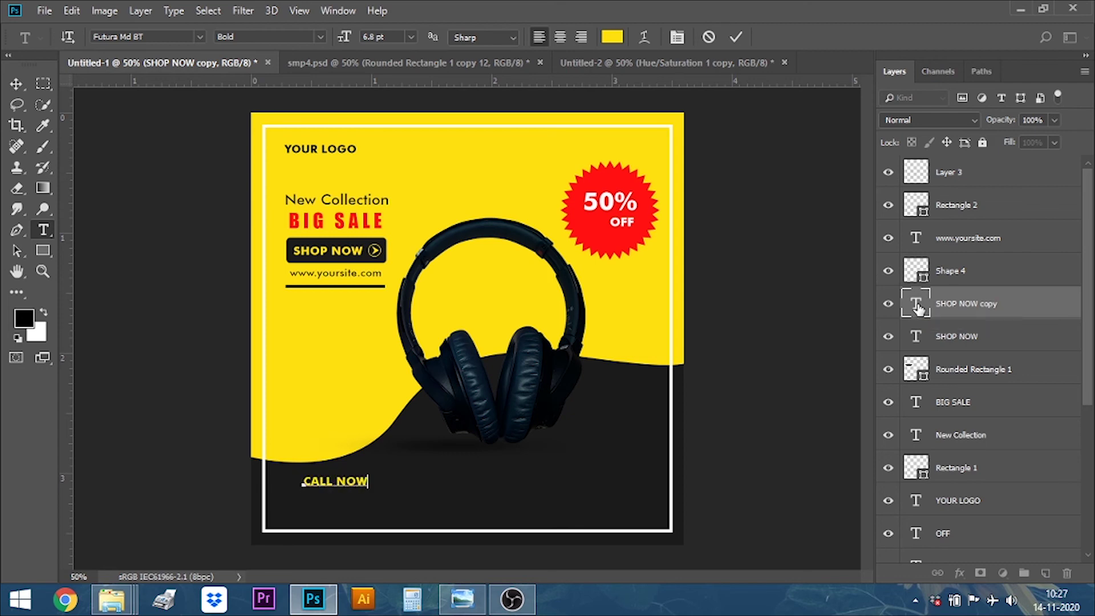
click(736, 37)
key(v)
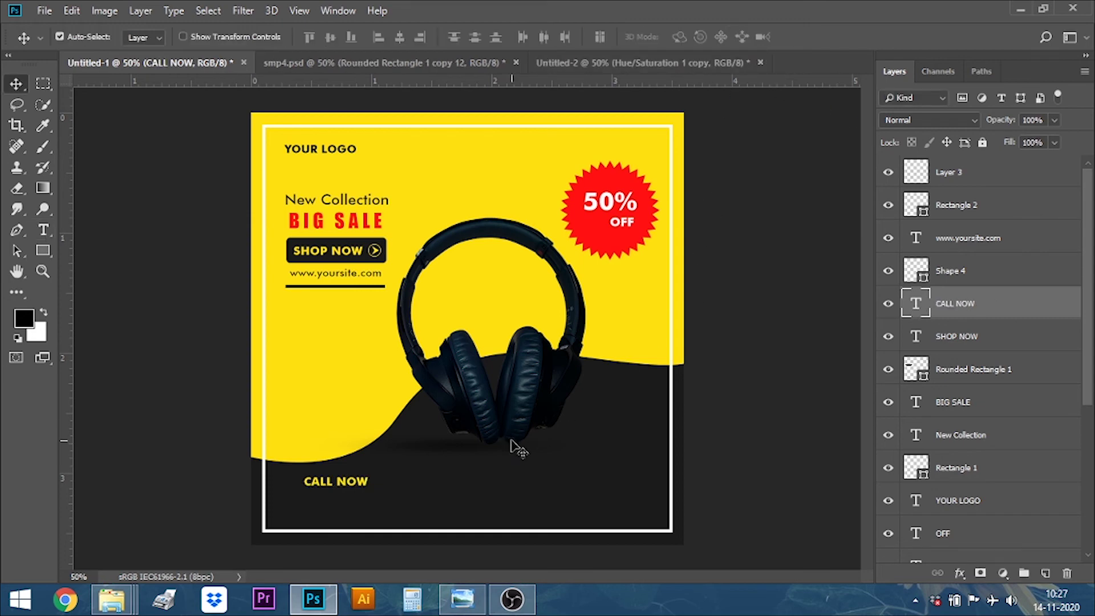
key(Down)
key(Down)
key(Down)
key(Down)
key(Down)
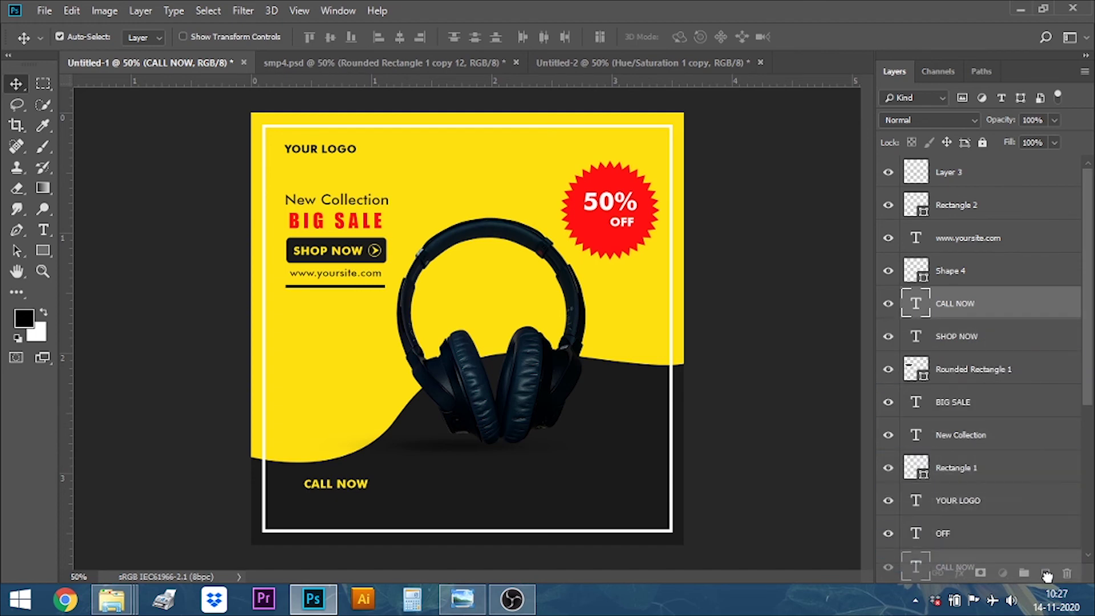
drag(972, 308, 1045, 572)
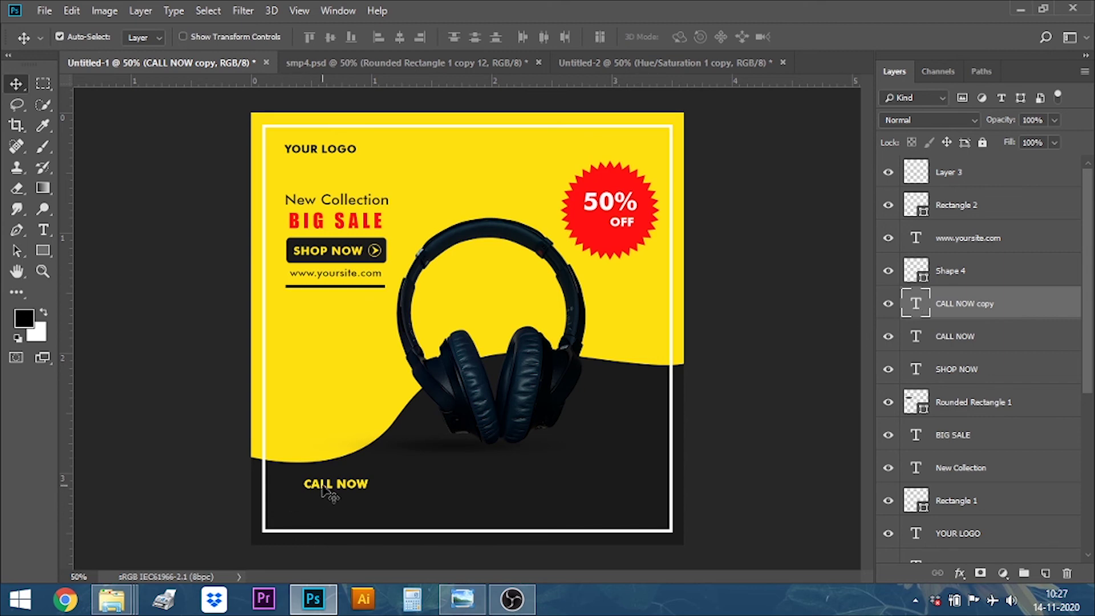
drag(321, 485, 322, 496)
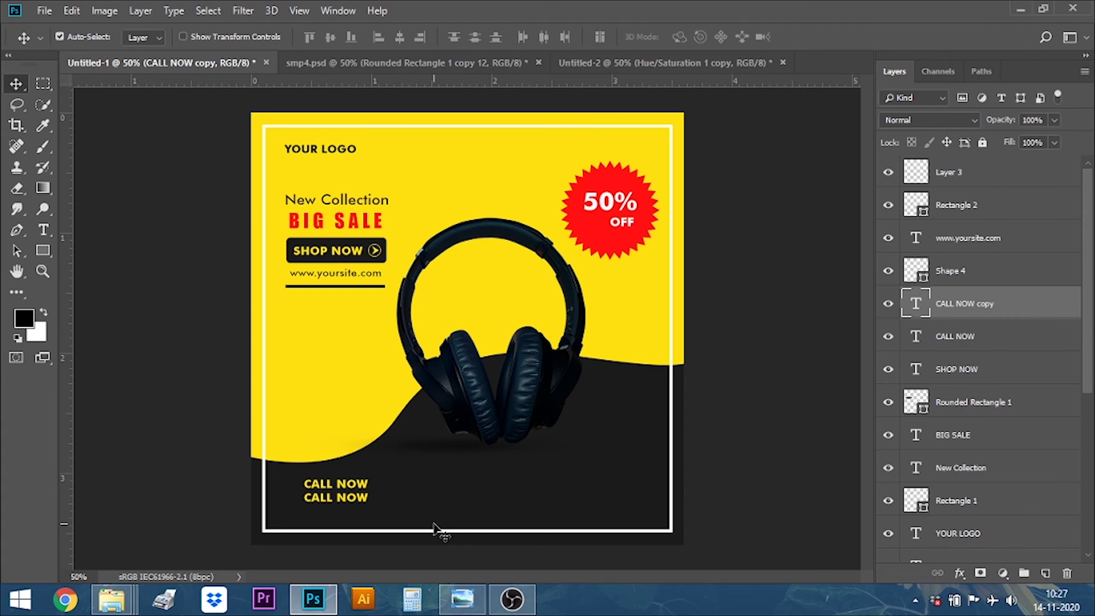
key(Down)
key(Down)
double_click(917, 305)
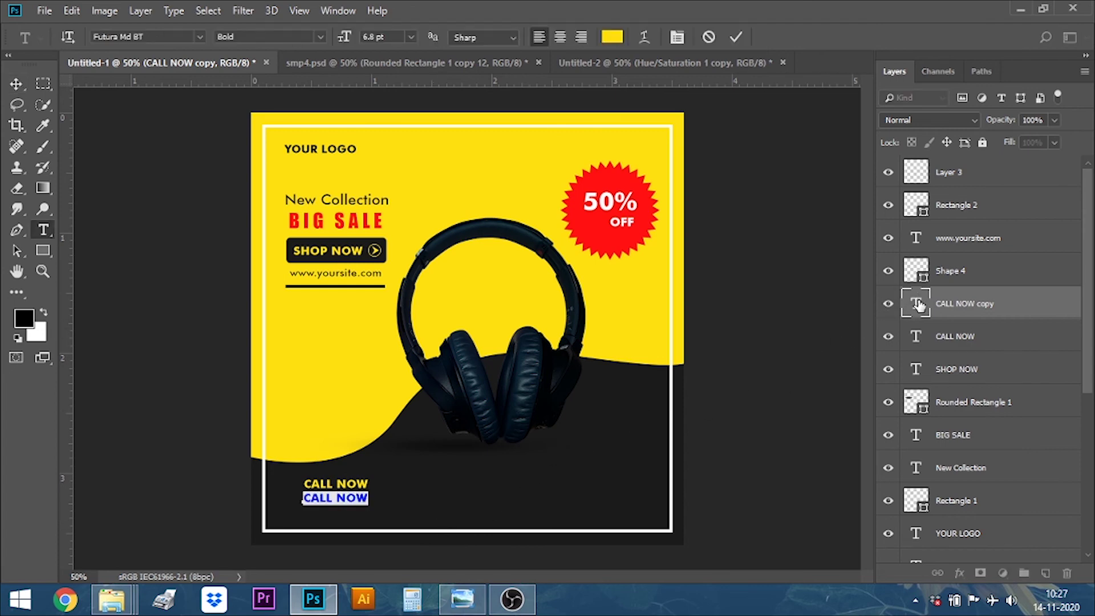
text(1234567890)
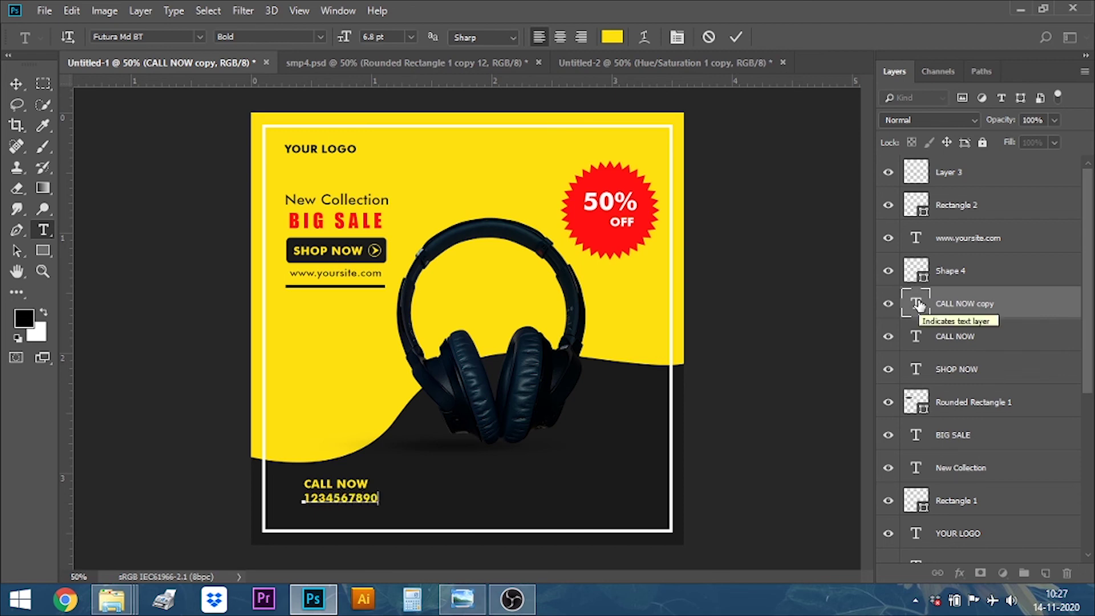
click(737, 38)
key(v)
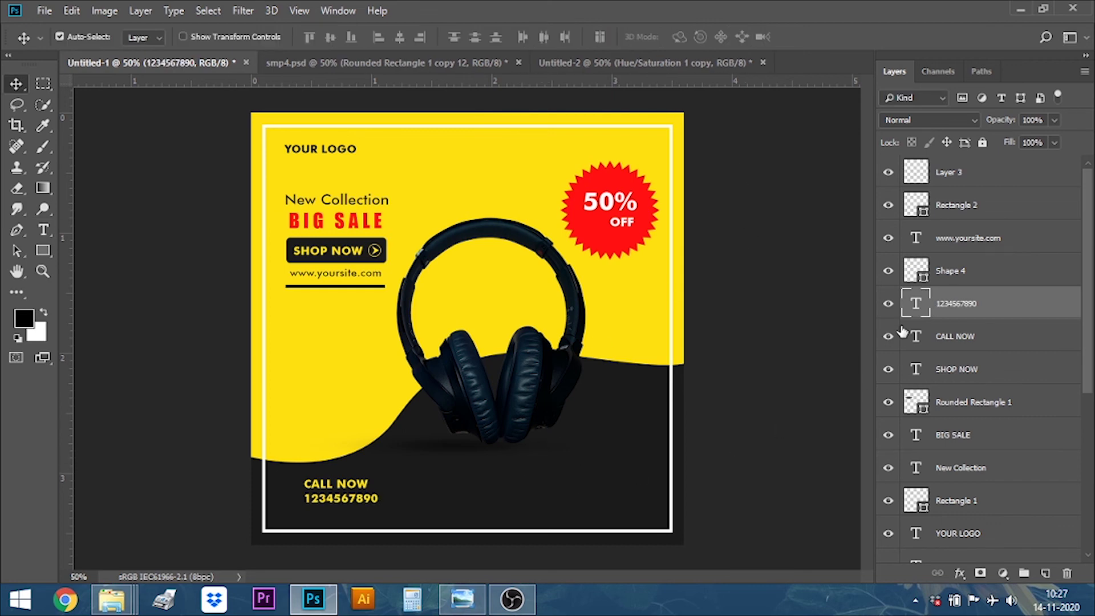
double_click(915, 304)
click(612, 37)
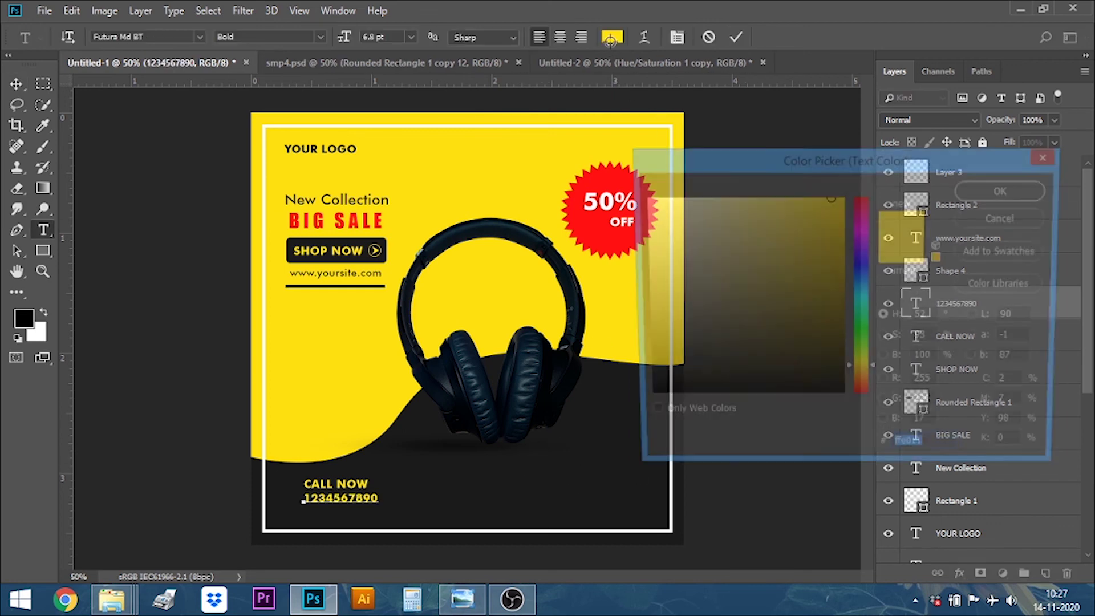
click(641, 198)
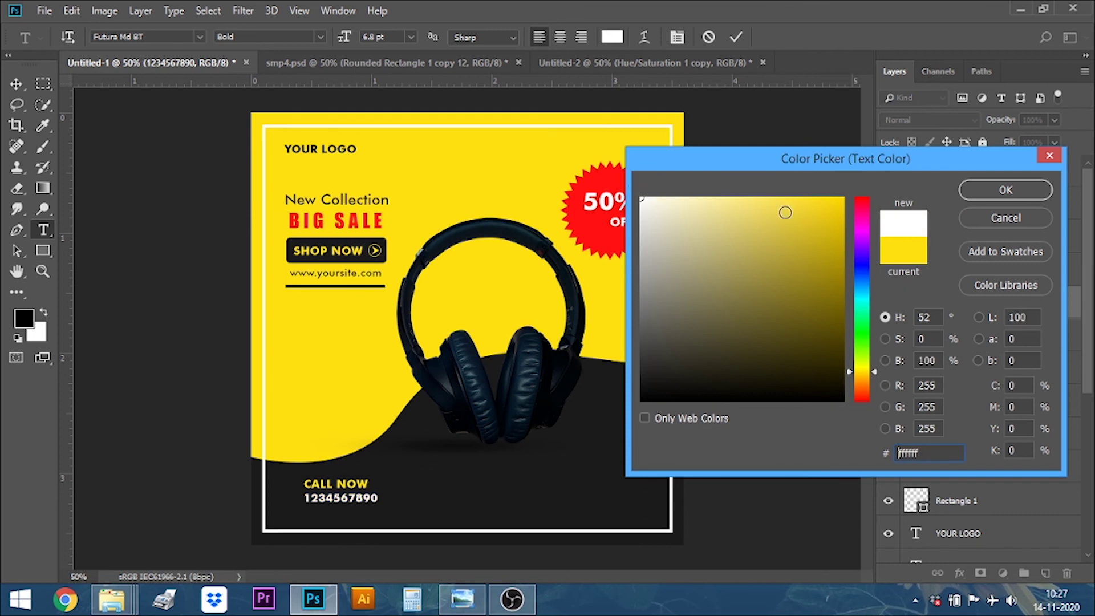
click(989, 196)
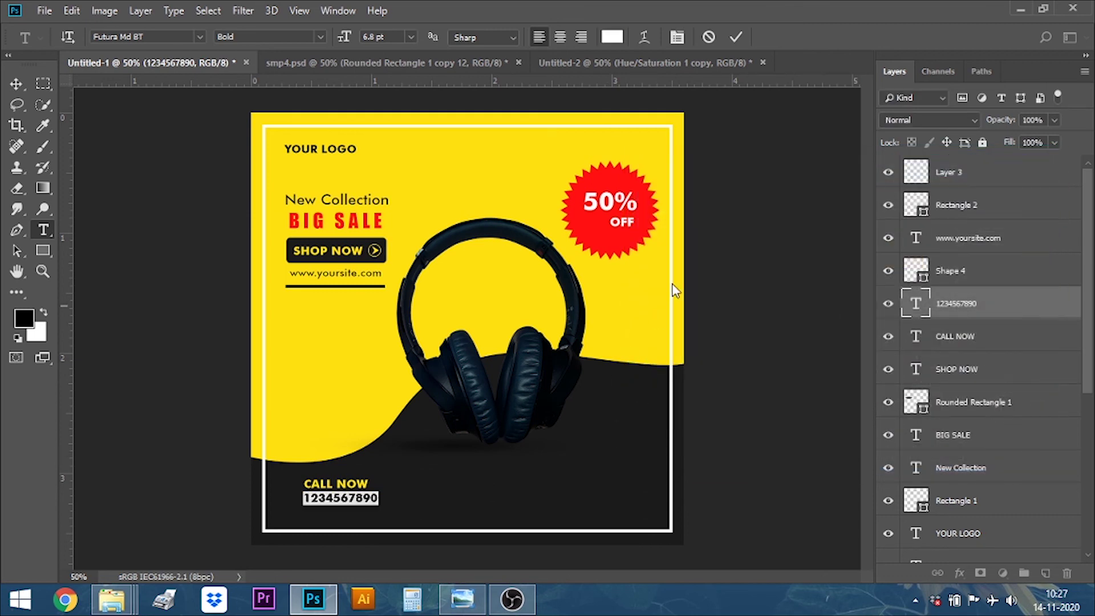
click(735, 37)
key(v)
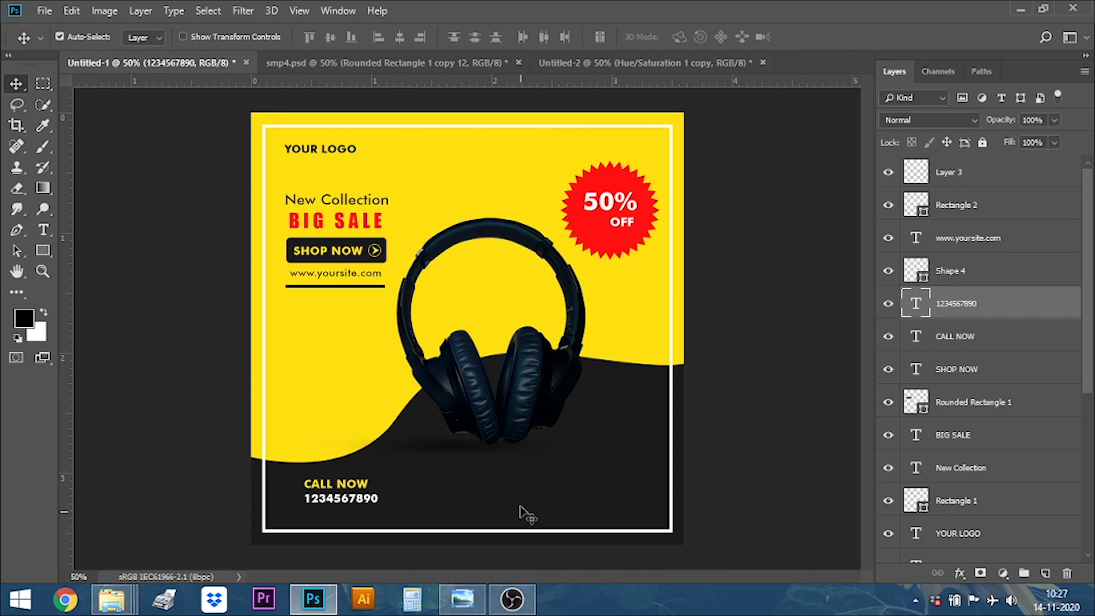
Reposition the yellow equalizer bars graphic and select the empty Layer 3.
click(642, 64)
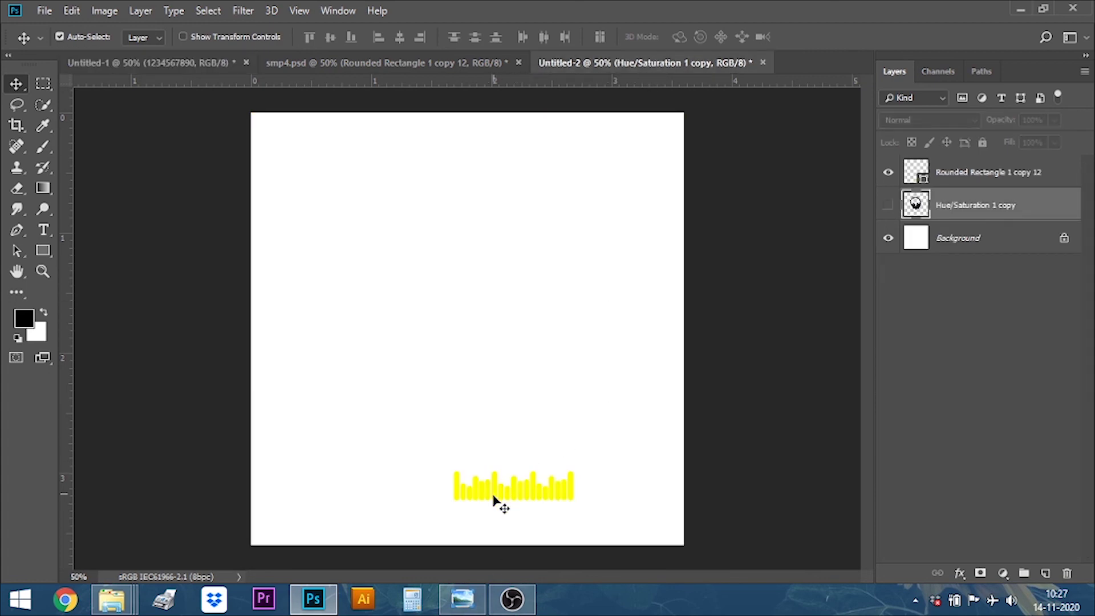
mouse_move(496, 494)
mouse_down()
mouse_move(509, 464)
mouse_move(167, 79)
mouse_move(535, 489)
mouse_move(570, 498)
mouse_up()
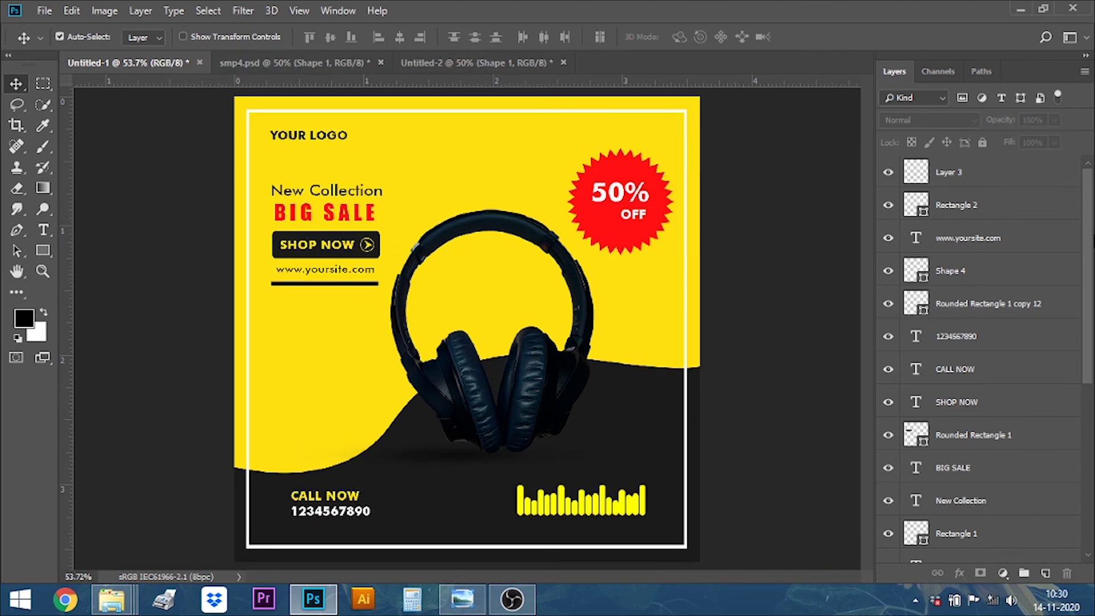
click(976, 178)
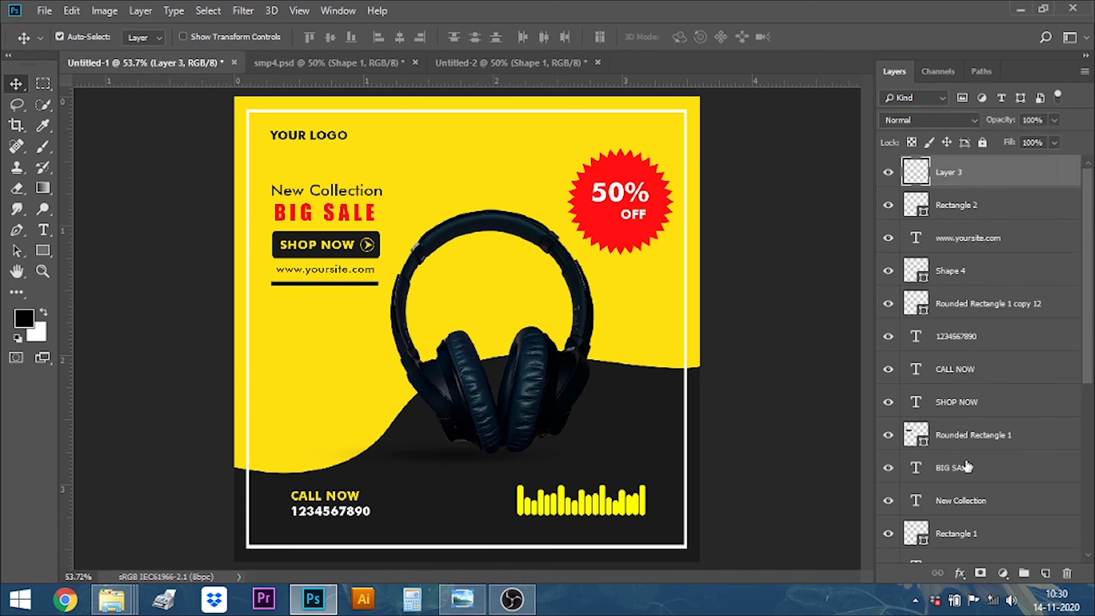
Bring the red ring from the second document into the poster, nudged up and right.
click(504, 61)
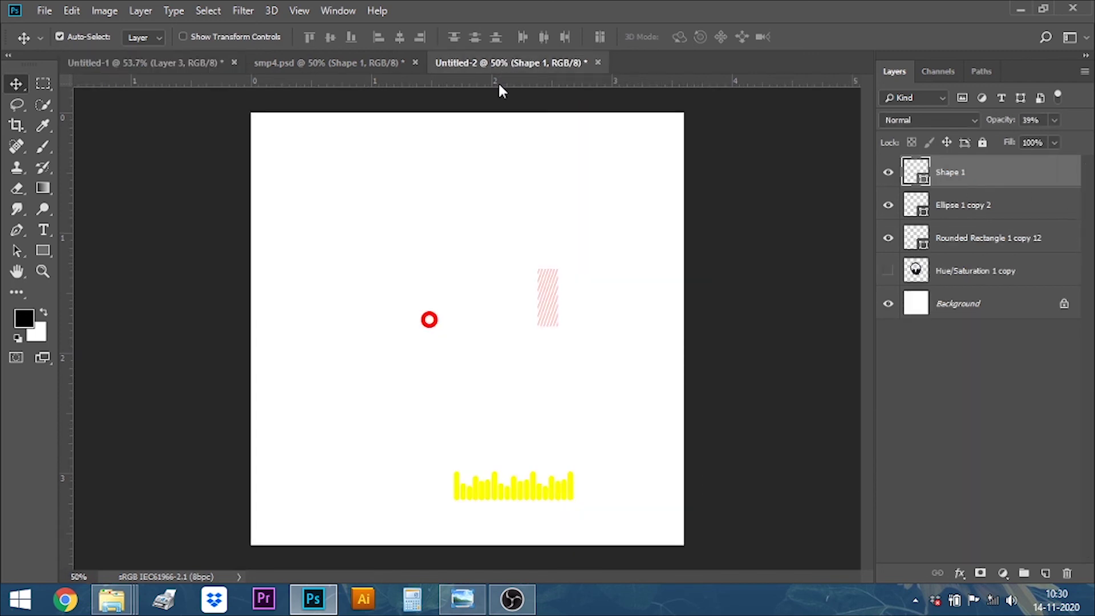
click(433, 329)
mouse_move(428, 327)
mouse_down()
mouse_move(153, 111)
mouse_move(144, 90)
mouse_up()
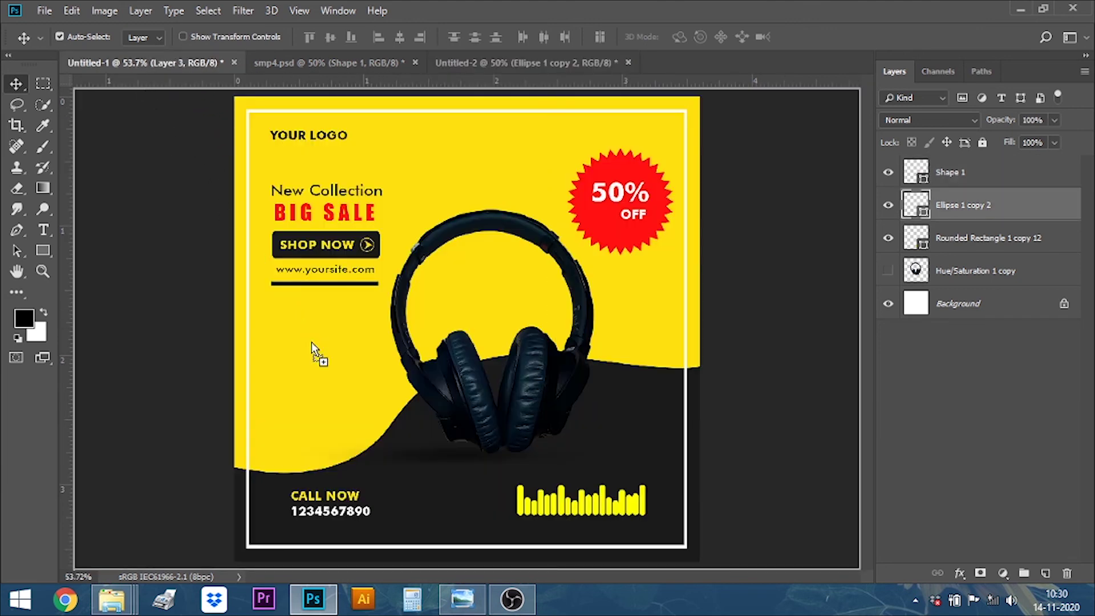
mouse_move(311, 341)
mouse_down()
mouse_move(345, 432)
mouse_move(334, 466)
mouse_up()
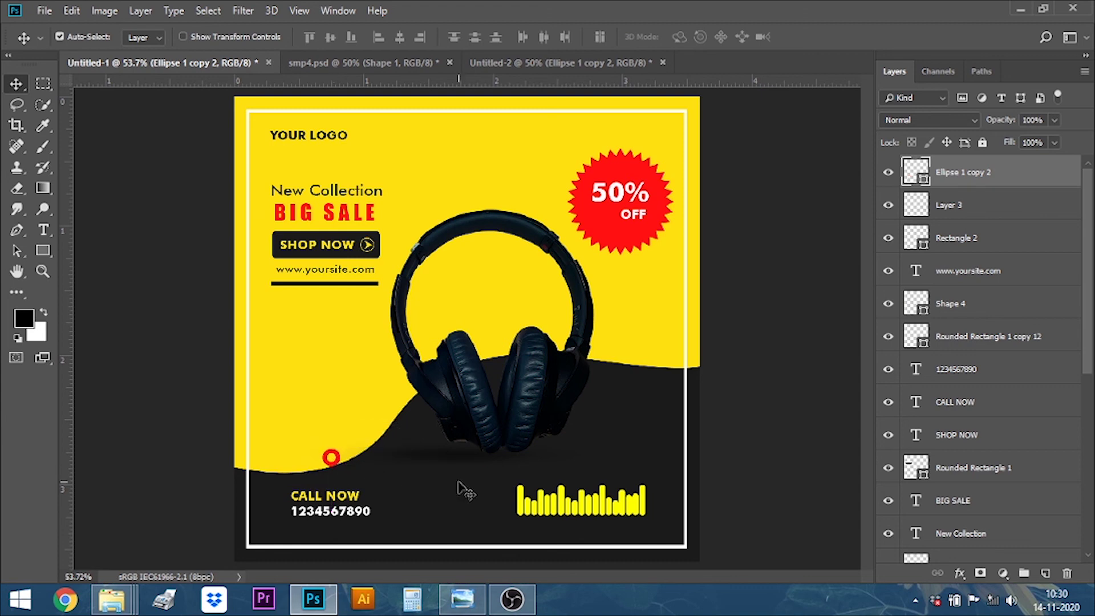
key(Up)
key(Up)
key(Up)
key(Right)
key(Right)
key(Right)
key(Right)
key(Right)
key(Right)
Bring the pink hatched stripe from the second document into the poster.
click(509, 64)
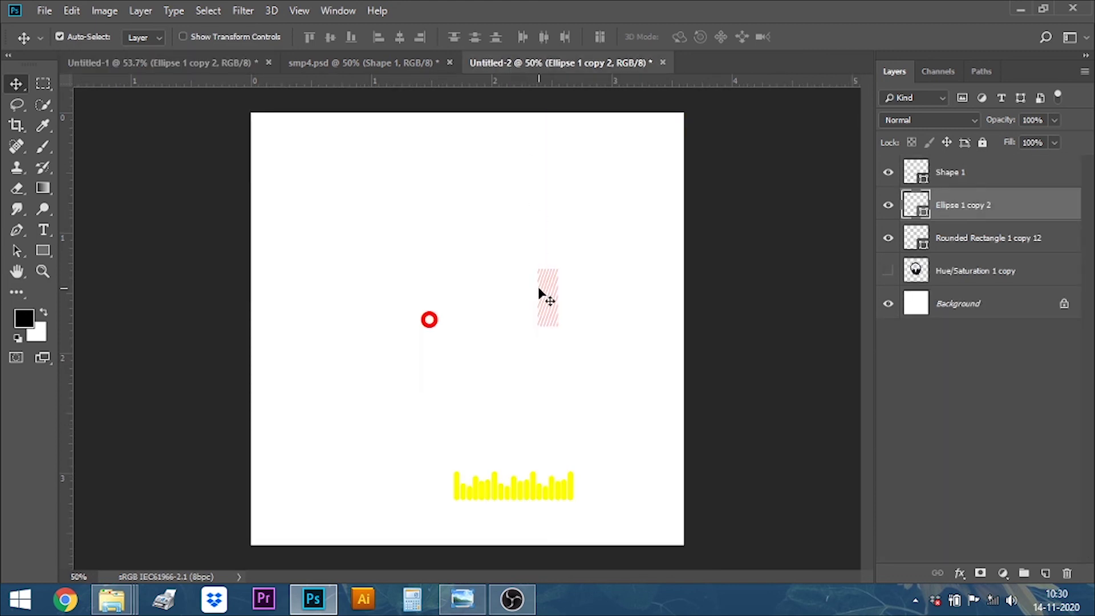
drag(541, 294, 486, 259)
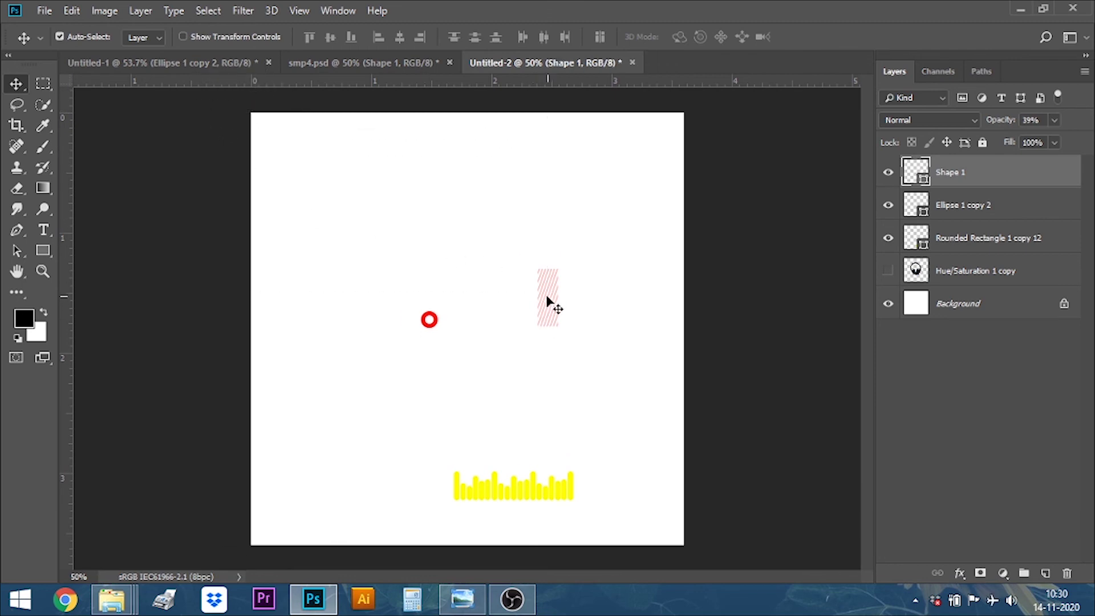
drag(548, 301, 194, 68)
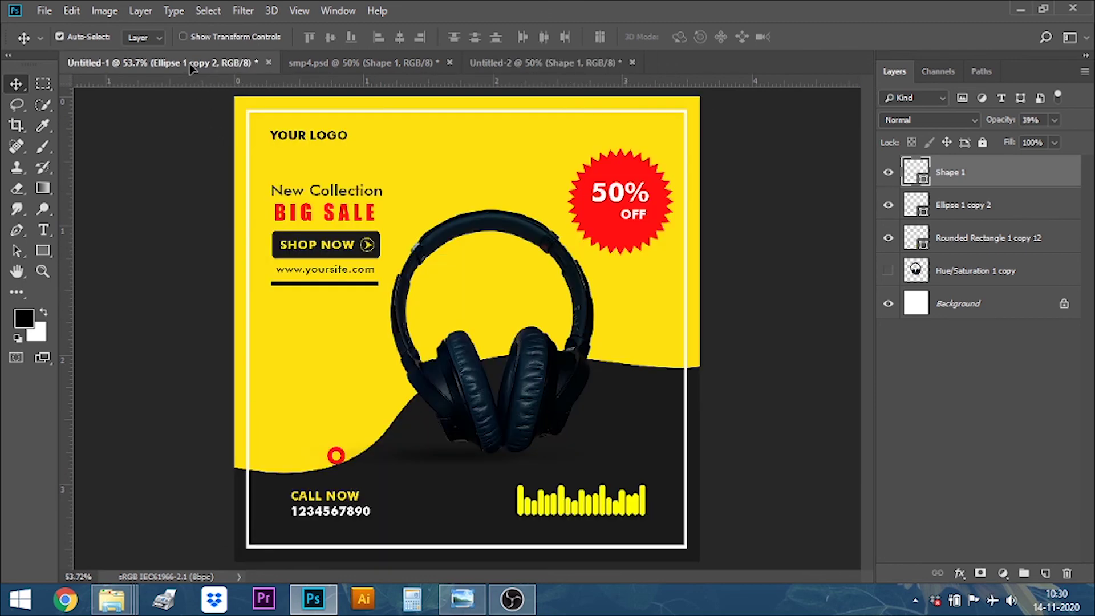
mouse_move(192, 67)
mouse_down()
mouse_move(638, 337)
mouse_move(638, 356)
mouse_up()
Undo the background shift and nudge the hatched stripe down and right onto the yellow-dark edge.
key(ctrl+z)
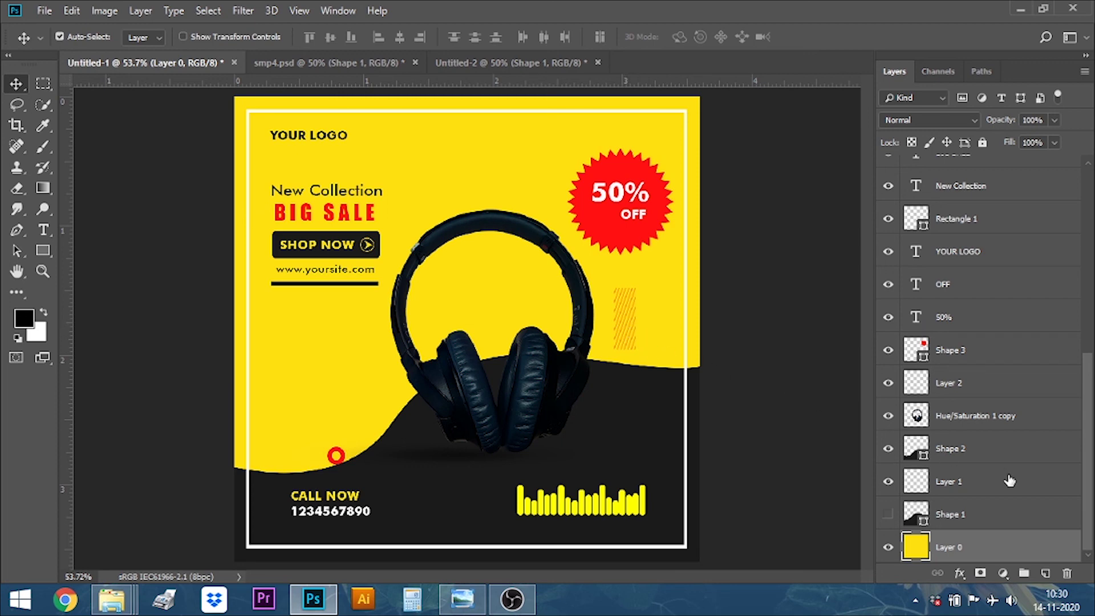
scroll(1024, 486, up, 3)
scroll(1024, 486, up, 3)
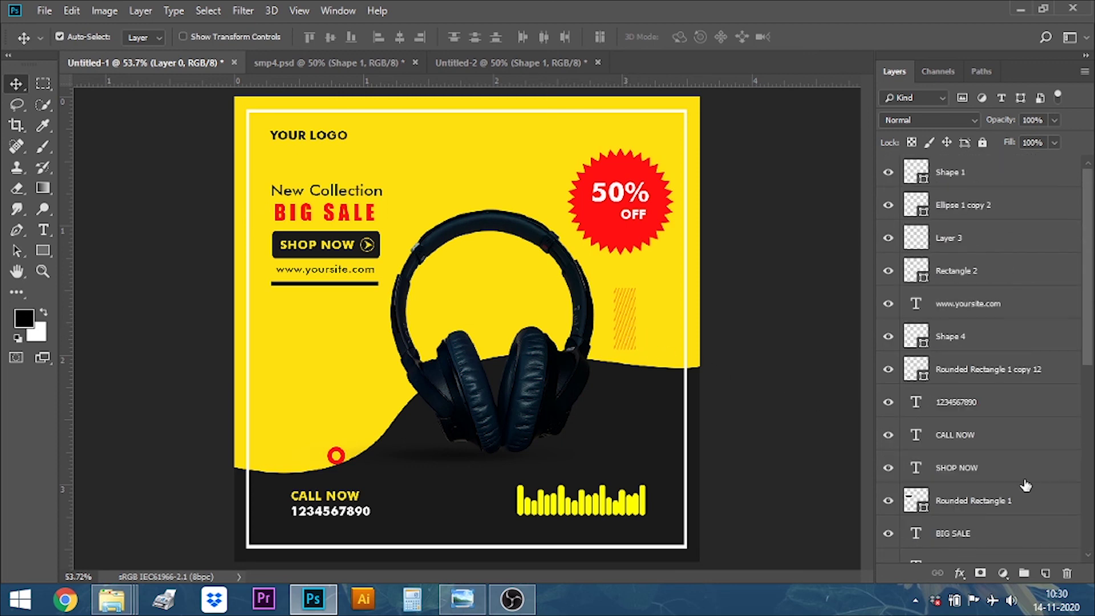
click(946, 182)
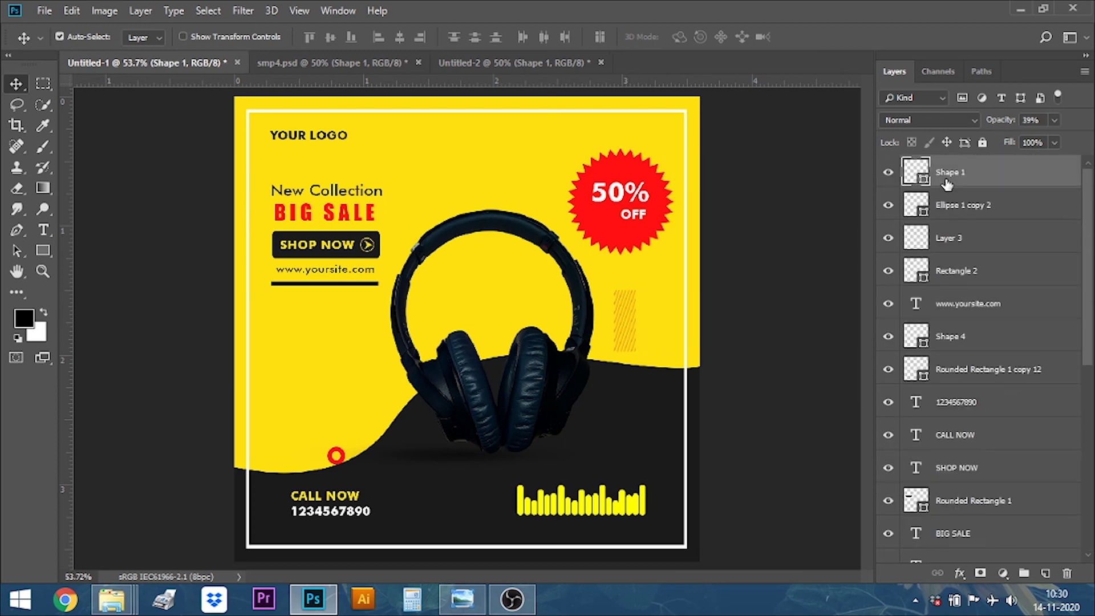
key(shift+Down)
key(shift+Down)
key(shift+Down)
key(shift+Down)
key(shift+Down)
key(shift+Down)
key(shift+Down)
key(shift+Down)
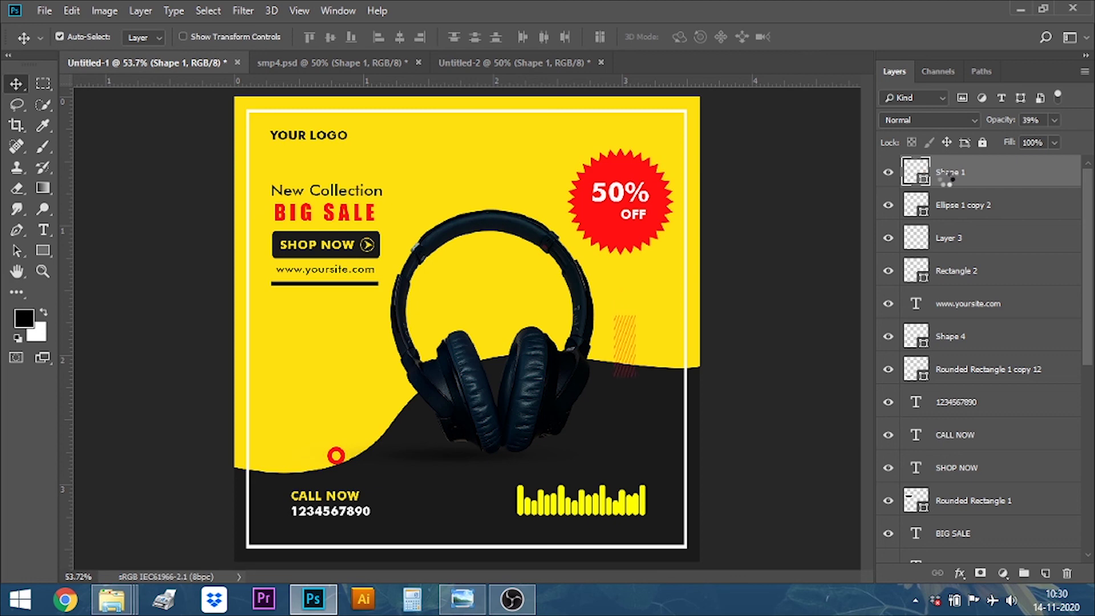
key(shift+Down)
key(shift+Down)
key(shift+Down)
key(shift+Down)
key(shift+Right)
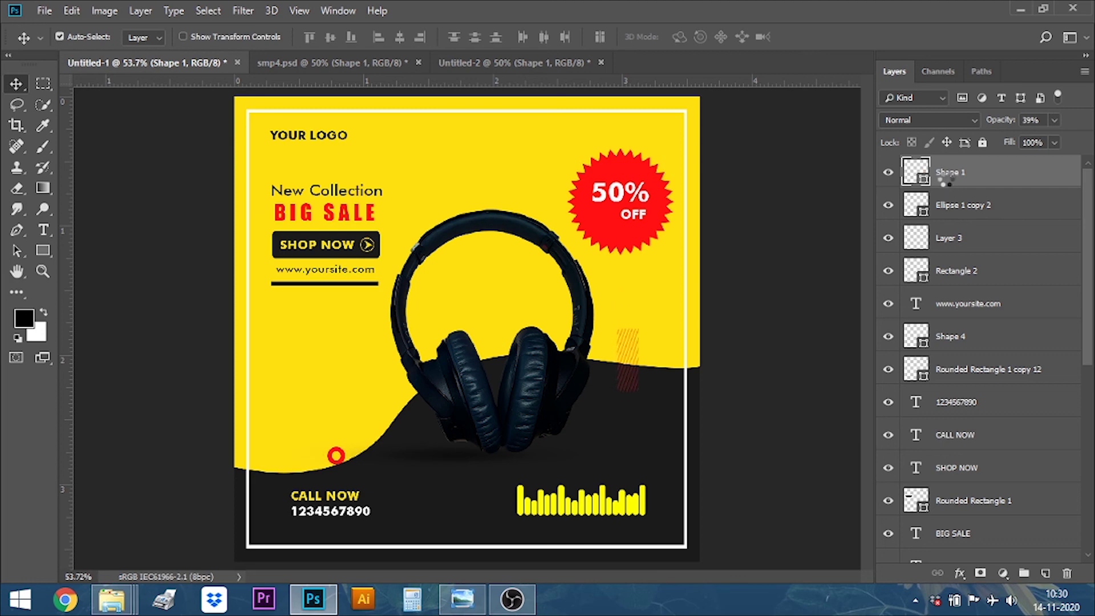
key(shift+Right)
key(shift+Right)
key(shift+Right)
key(shift+Right)
key(shift+Right)
key(shift+Right)
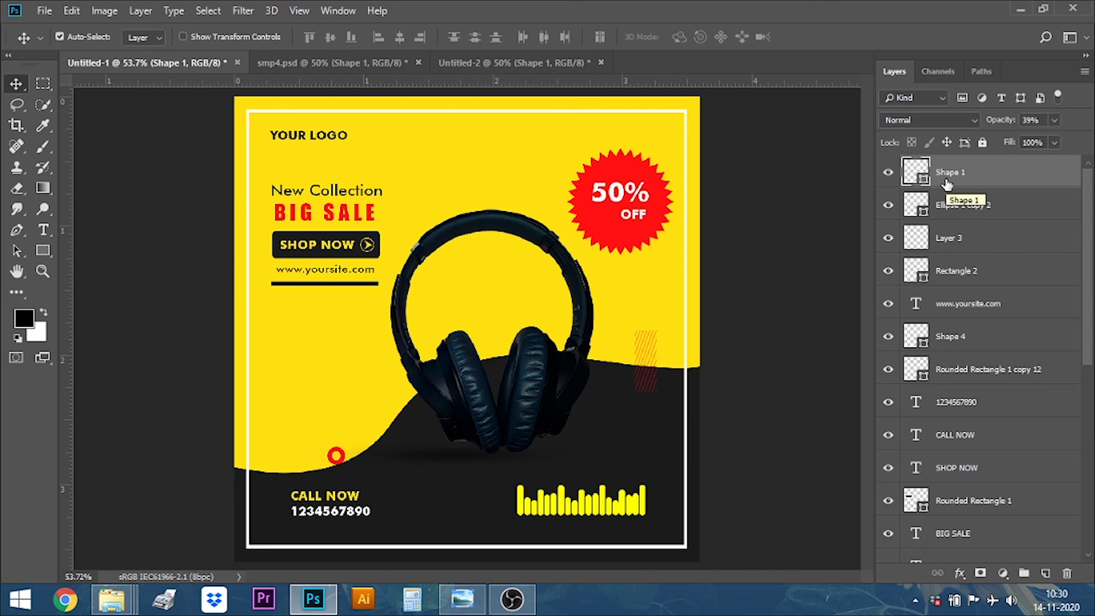
key(shift+Left)
key(shift+Left)
key(shift+Left)
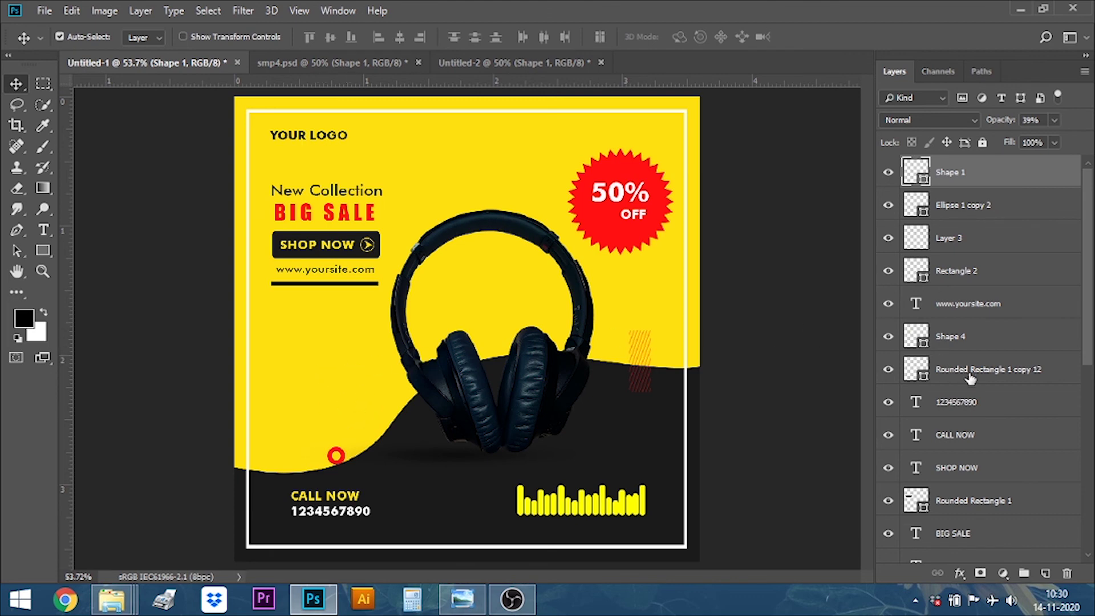
Move the New Collection, BIG SALE, SHOP NOW button, website and underline layers down three nudges and left one.
click(358, 194)
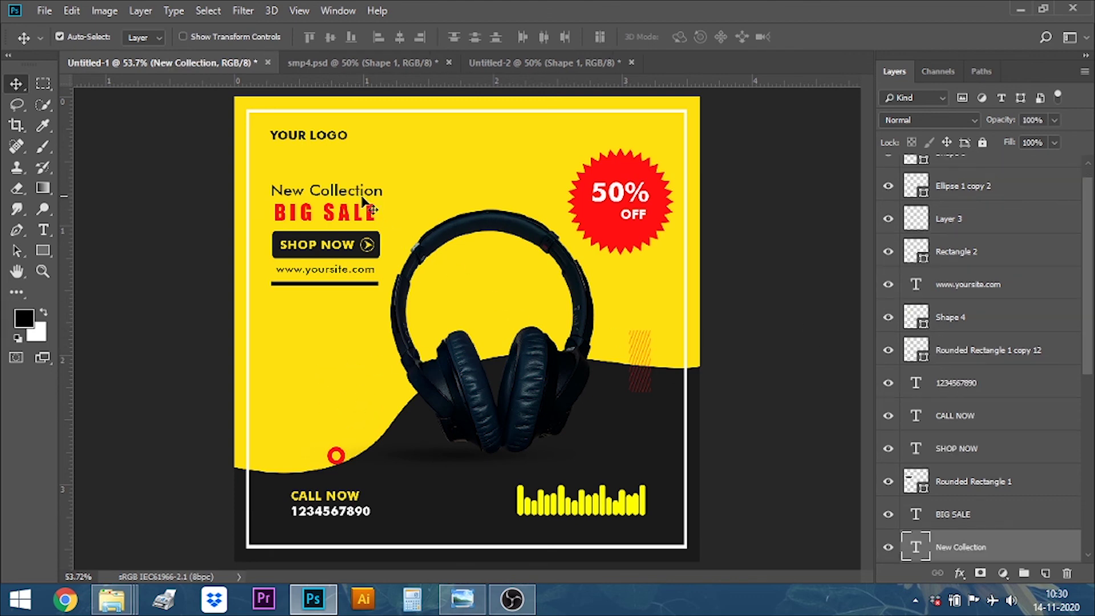
scroll(1030, 471, down, 2)
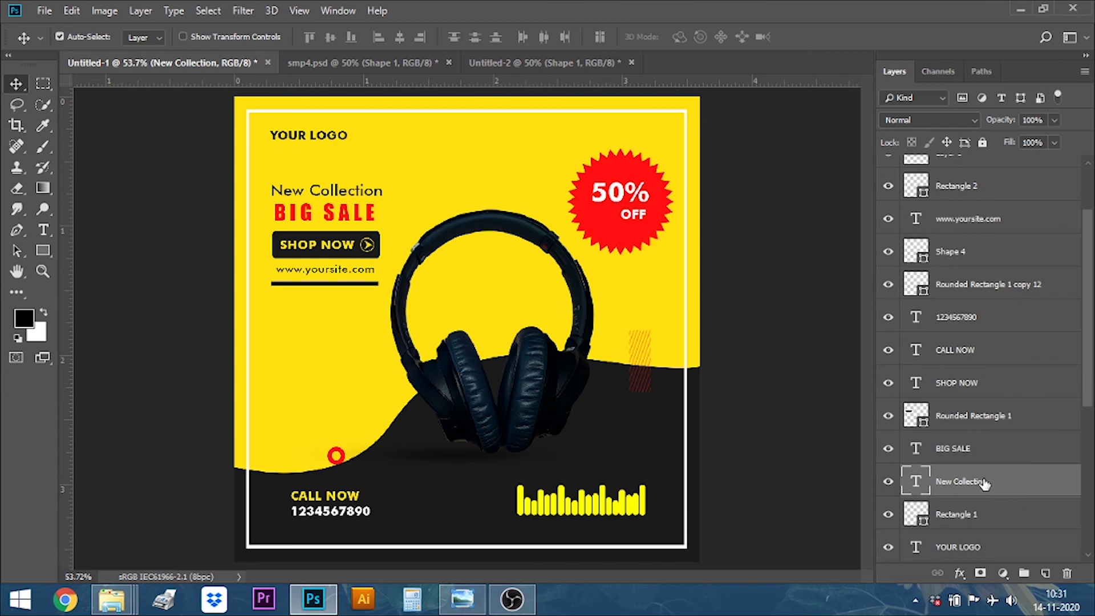
ctrl+click(968, 448)
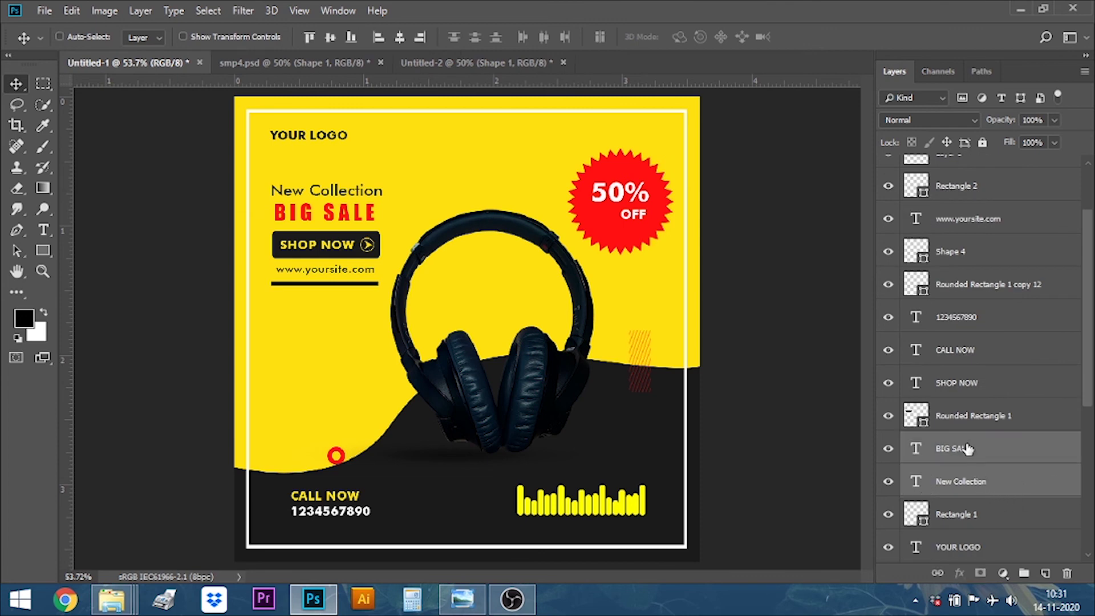
ctrl+click(968, 416)
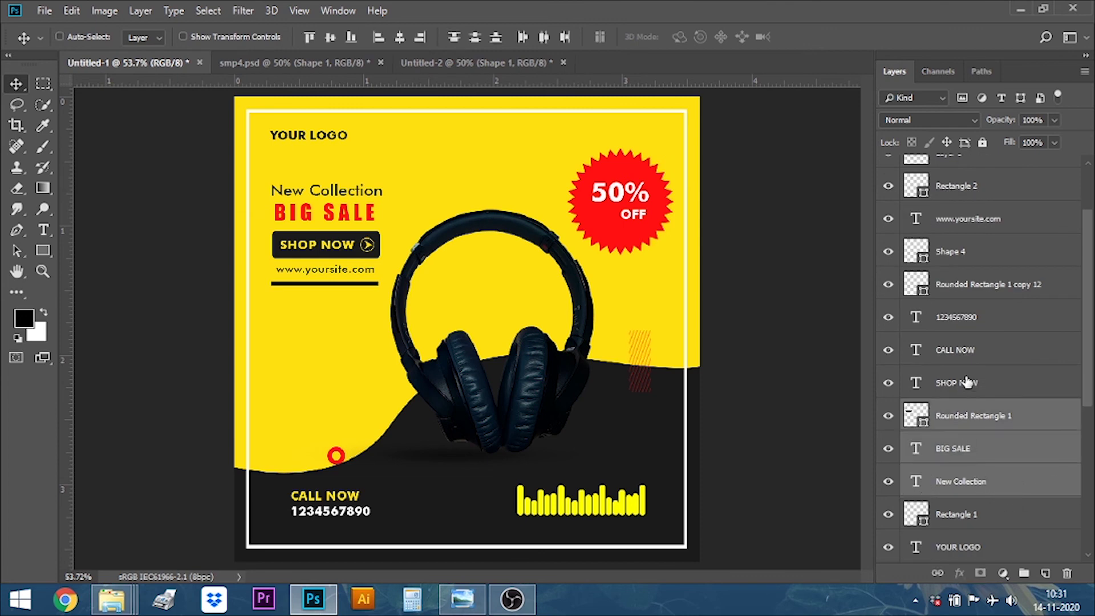
ctrl+click(967, 382)
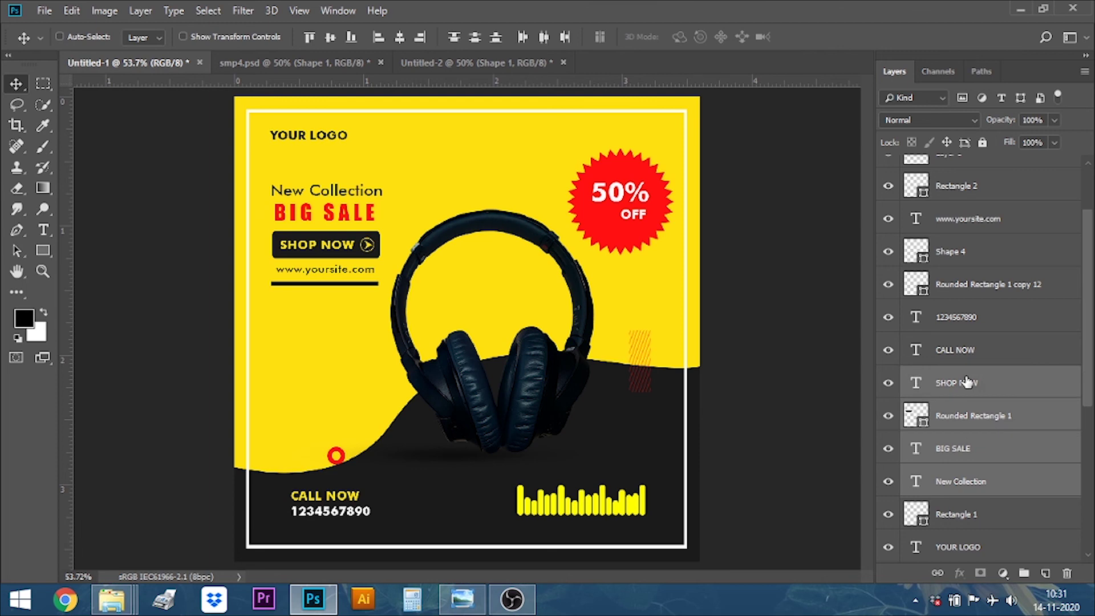
ctrl+click(964, 225)
ctrl+click(955, 193)
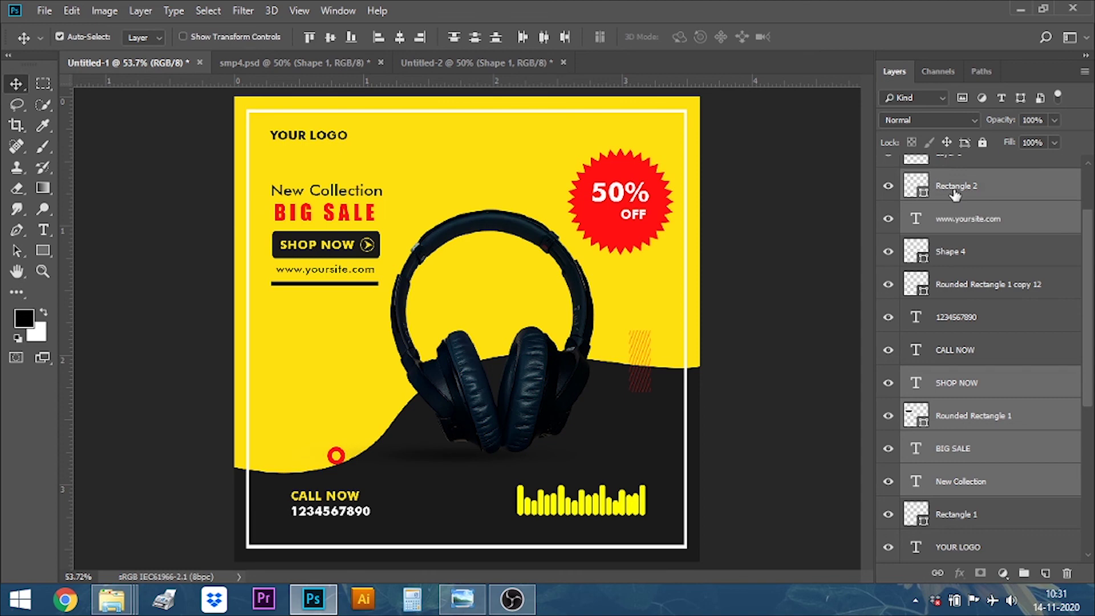
key(Down)
key(Down)
key(Down)
key(Down)
key(Down)
key(Down)
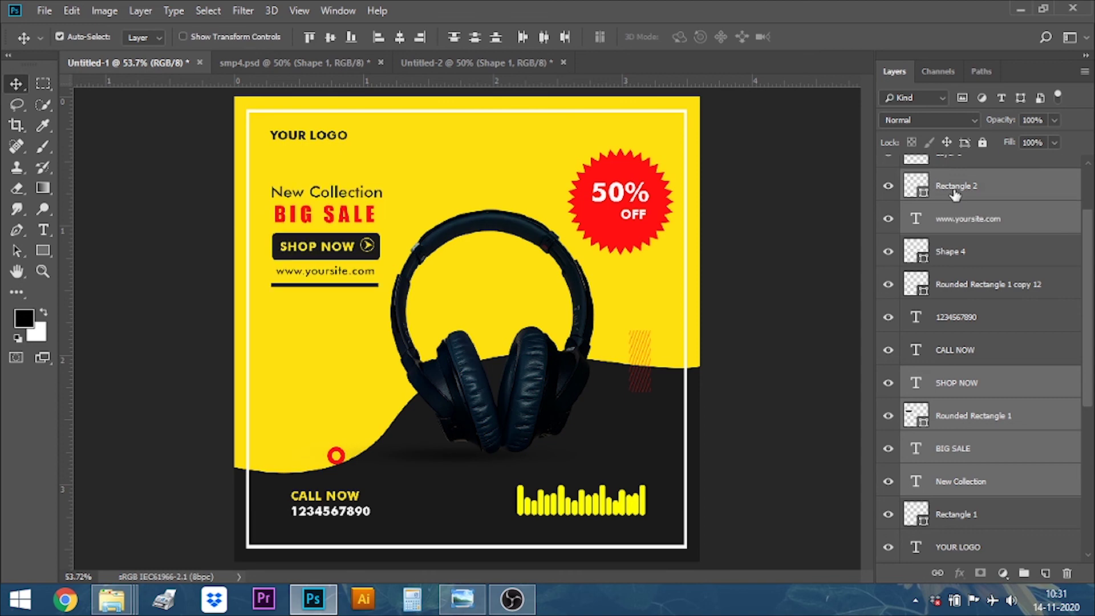
key(Down)
key(Down)
key(Down)
key(Down)
key(Down)
key(Down)
key(Down)
key(Down)
key(Down)
key(Down)
key(Down)
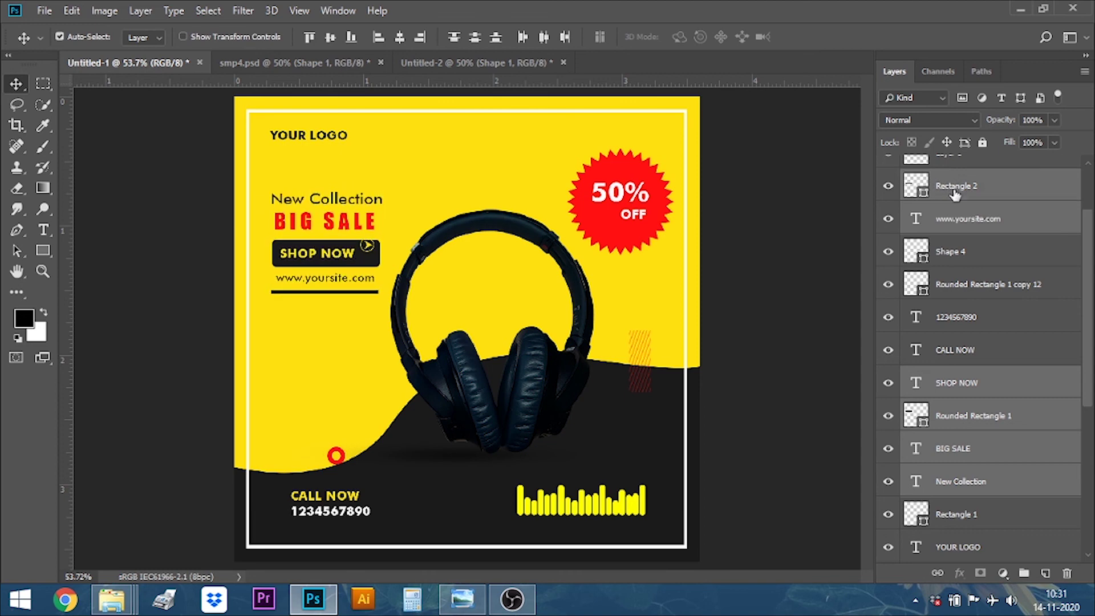
key(Down)
key(Down)
key(Down)
key(Down)
key(Down)
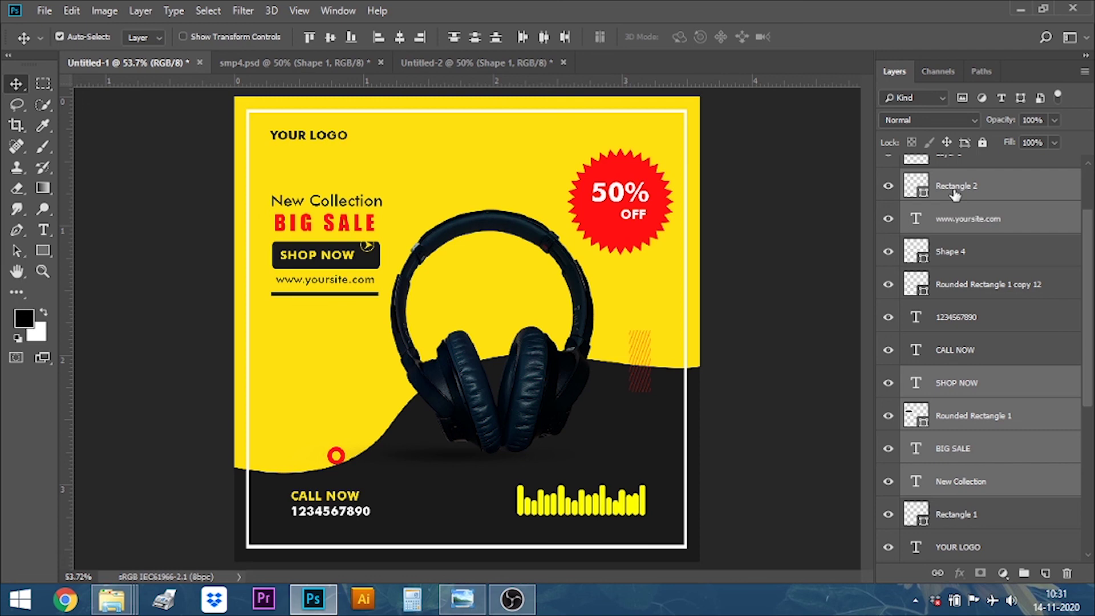
key(Left)
key(Left)
key(Left)
key(Left)
key(Left)
key(Left)
key(Left)
key(Left)
key(Left)
key(Left)
key(Left)
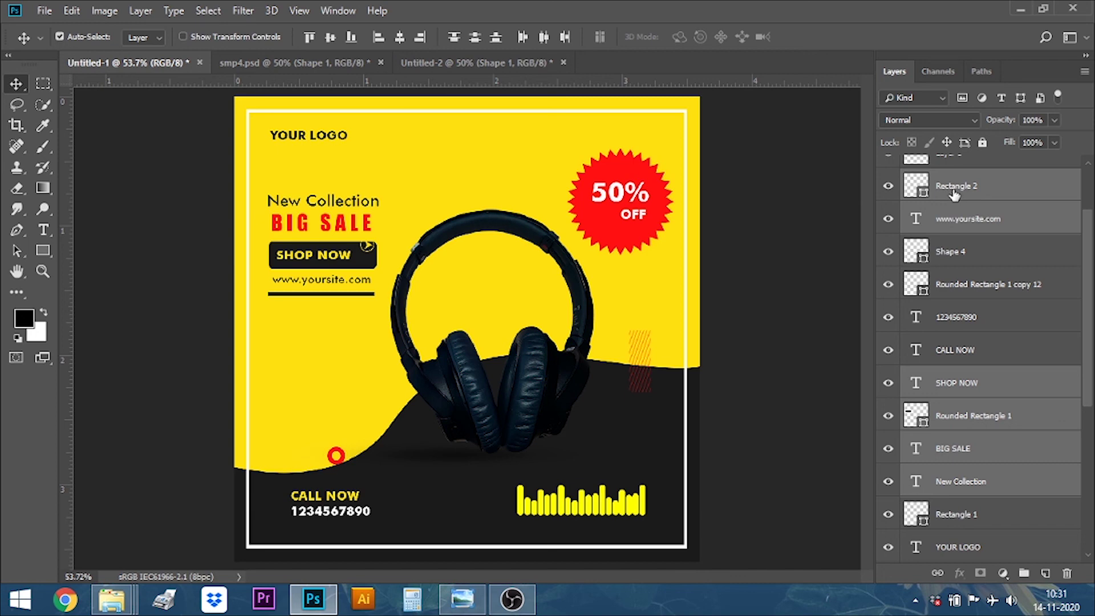
Nudge the Shape 4 arrow icon down and left to centre it in the SHOP NOW button.
click(948, 260)
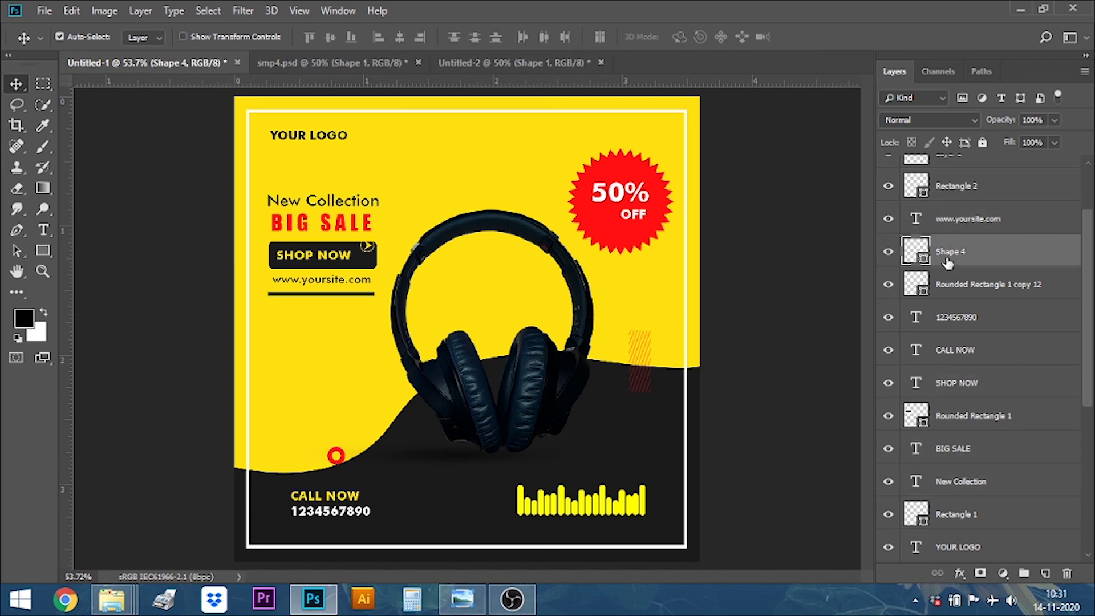
key(Down)
key(Down)
key(Down)
key(Down)
key(Down)
key(Down)
key(Down)
key(Down)
key(Down)
key(Down)
key(Down)
key(Down)
key(Left)
key(Left)
key(Left)
key(Left)
key(Left)
key(Left)
key(Left)
key(Left)
key(Left)
key(Left)
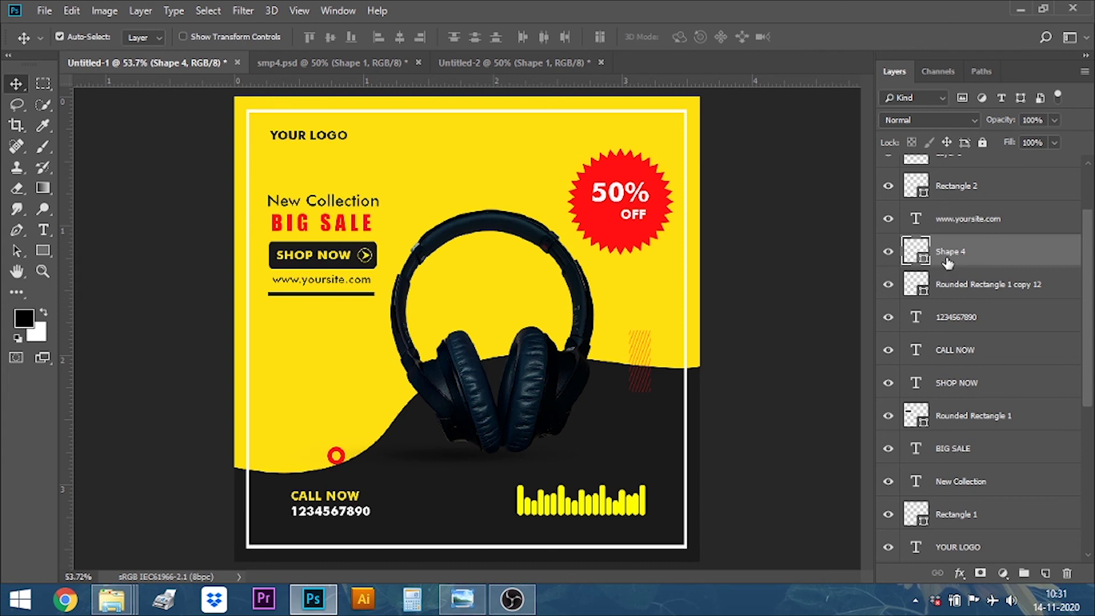